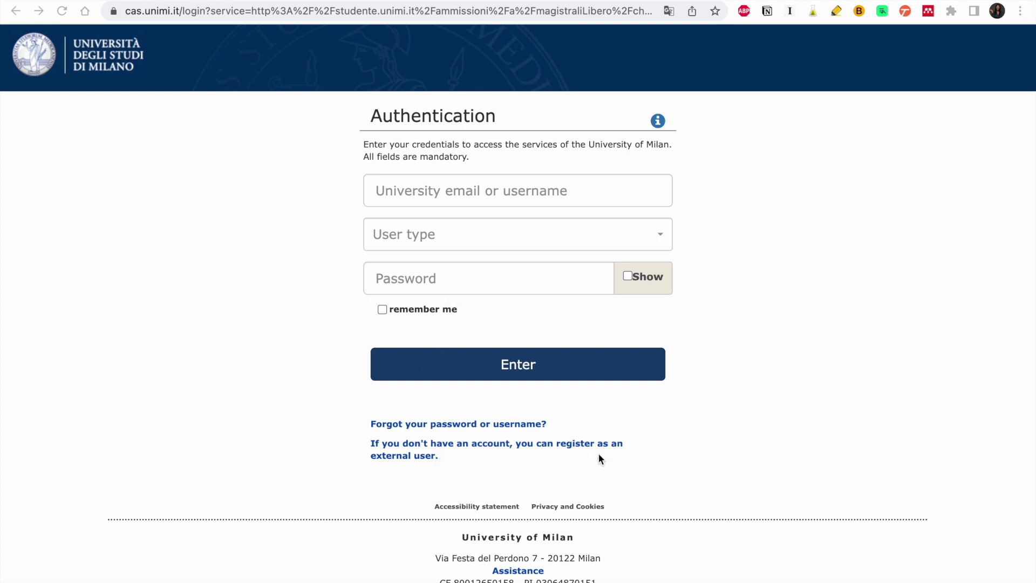
- Open the external-user registration form and review its username rules
left_click(421, 451)
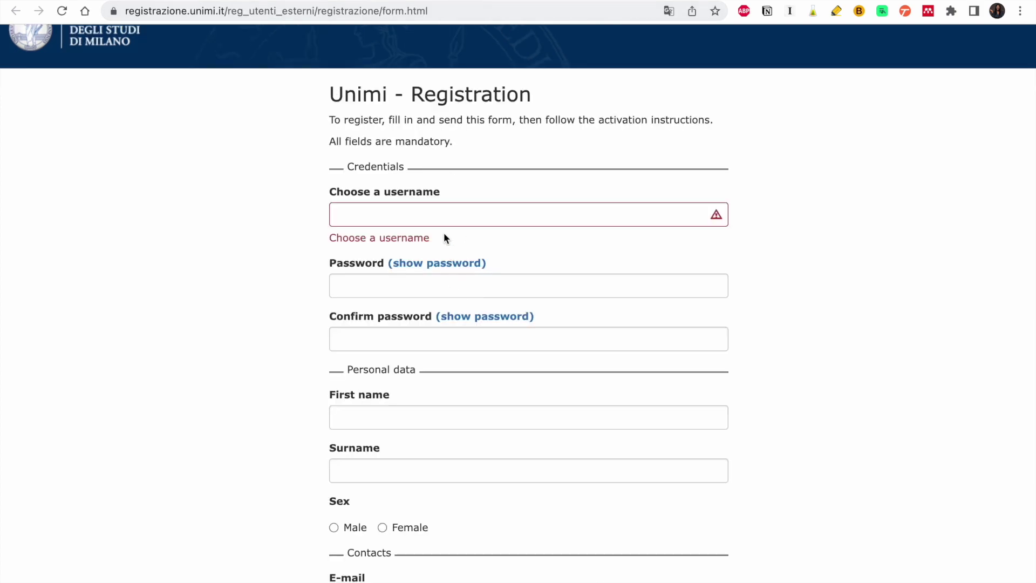
left_click(442, 217)
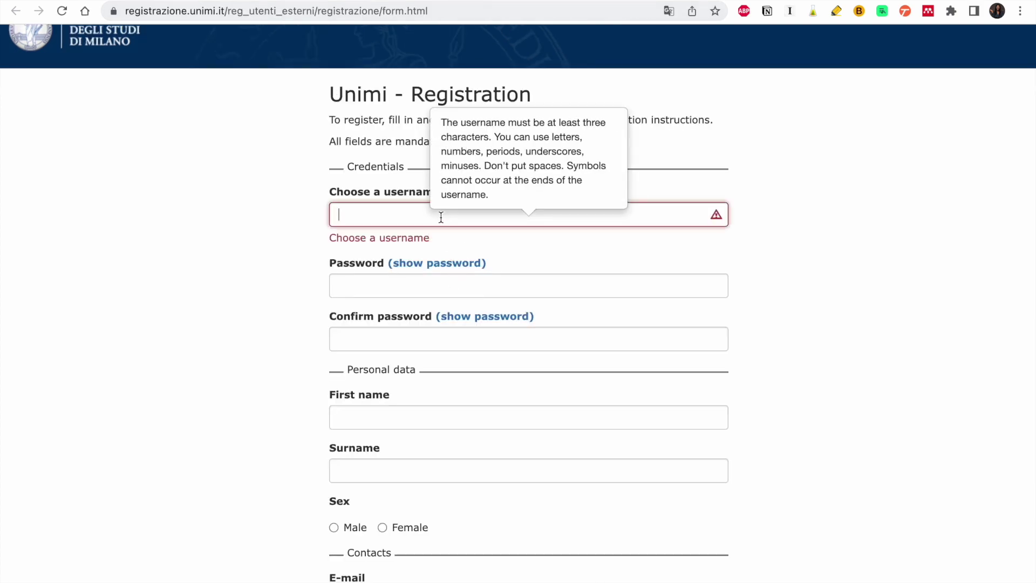
scroll(733, 221, "up", 1)
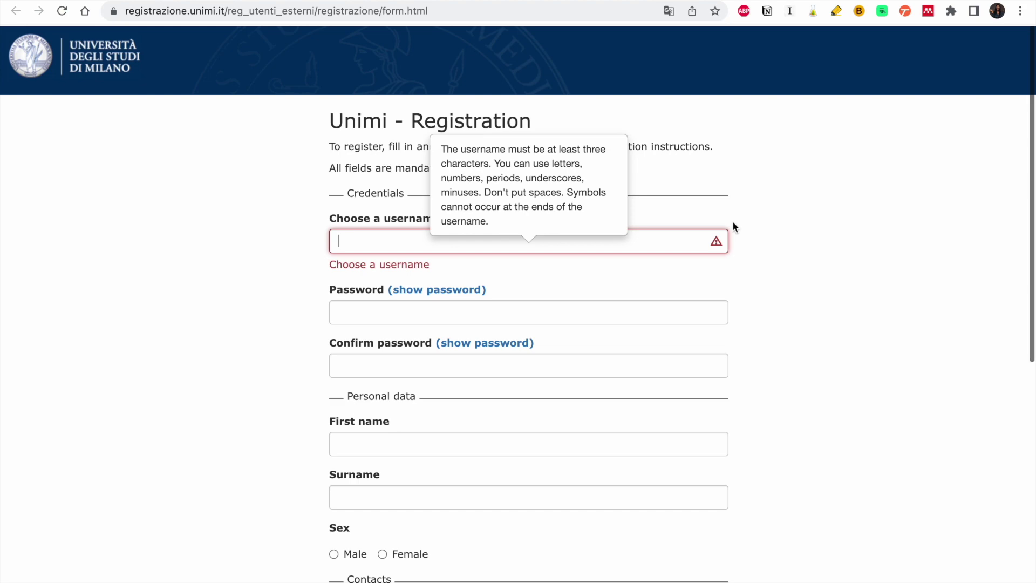
scroll(838, 387, "down", 3)
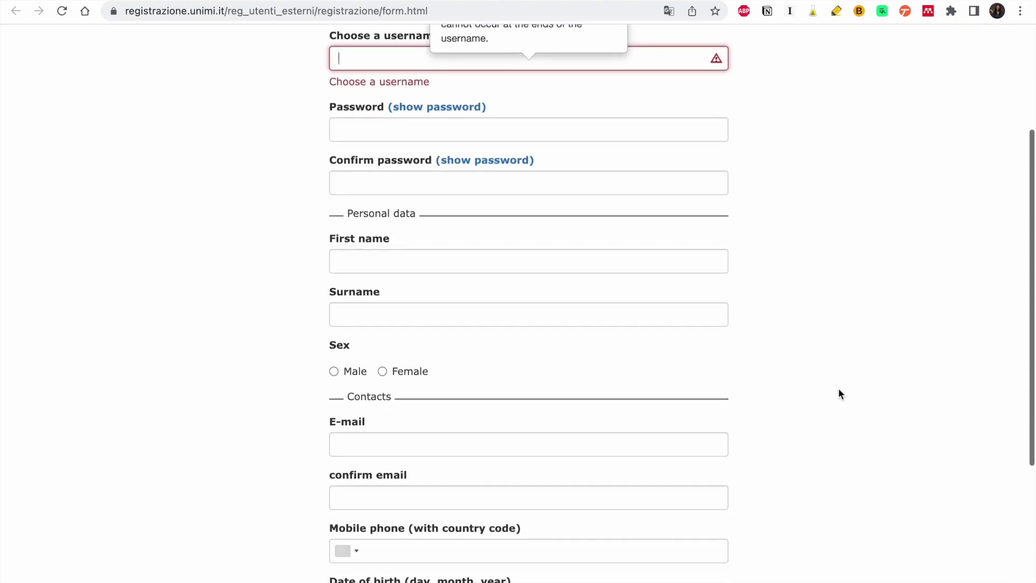
scroll(837, 387, "up", 3)
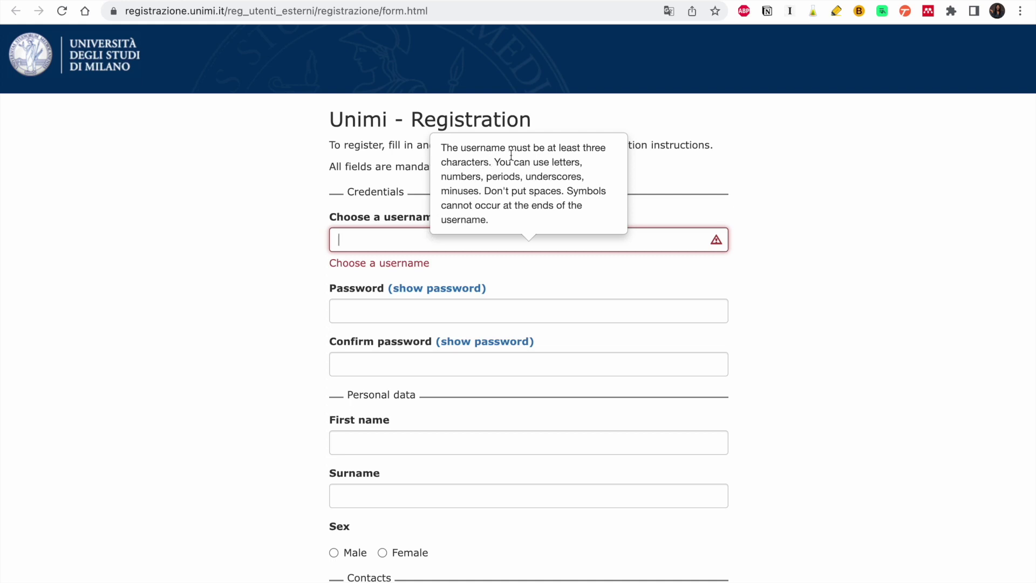
- Enter a username and the account password, then move to its confirmation
type("ama")
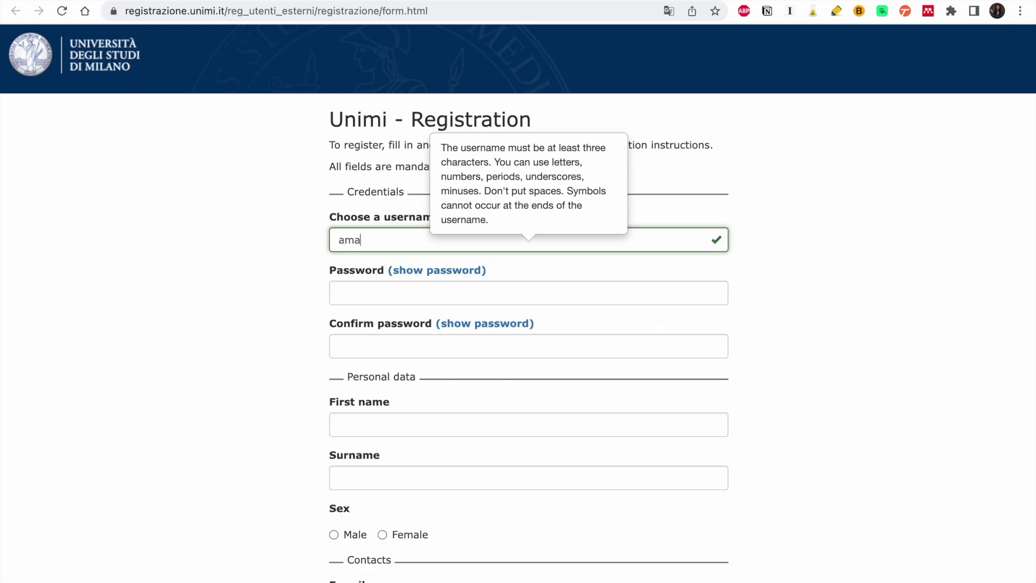
left_click(358, 291)
type("a")
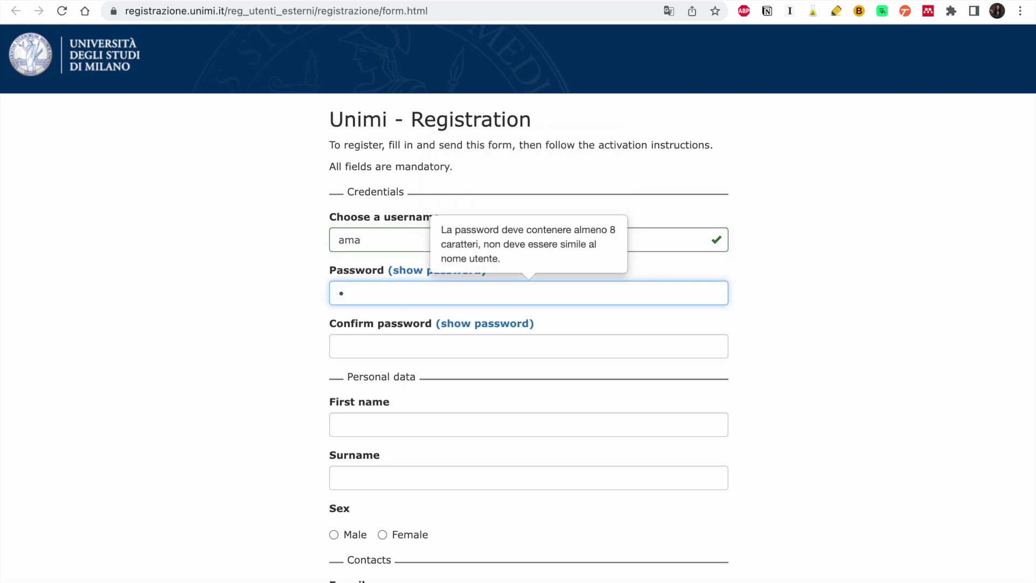
type("••••••••••")
left_click(372, 356)
type("a••••••••••")
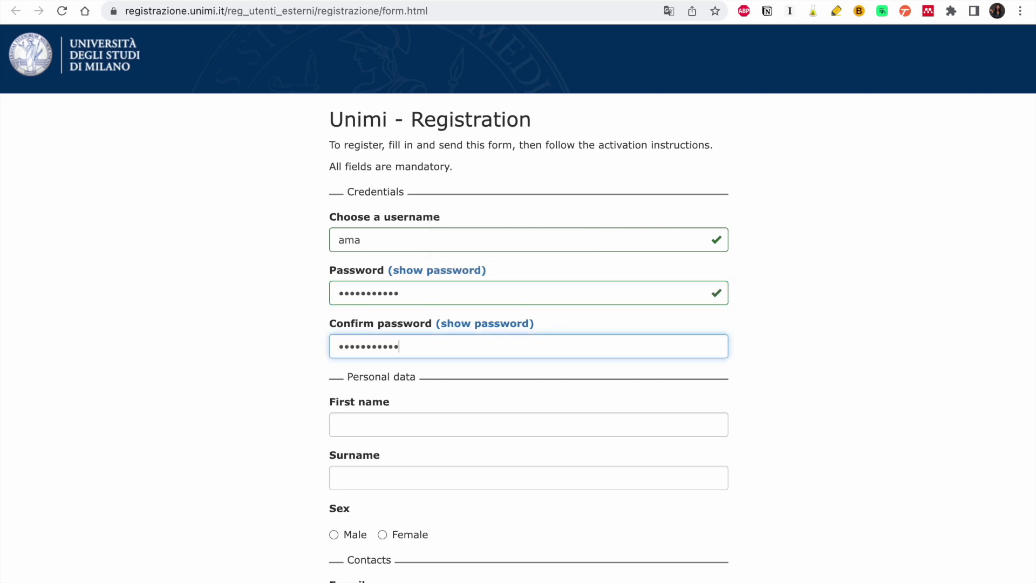
- Enter the first name and surname, select Female, and type the personal e-mail address
left_click(397, 418)
scroll(398, 421, "down", 2)
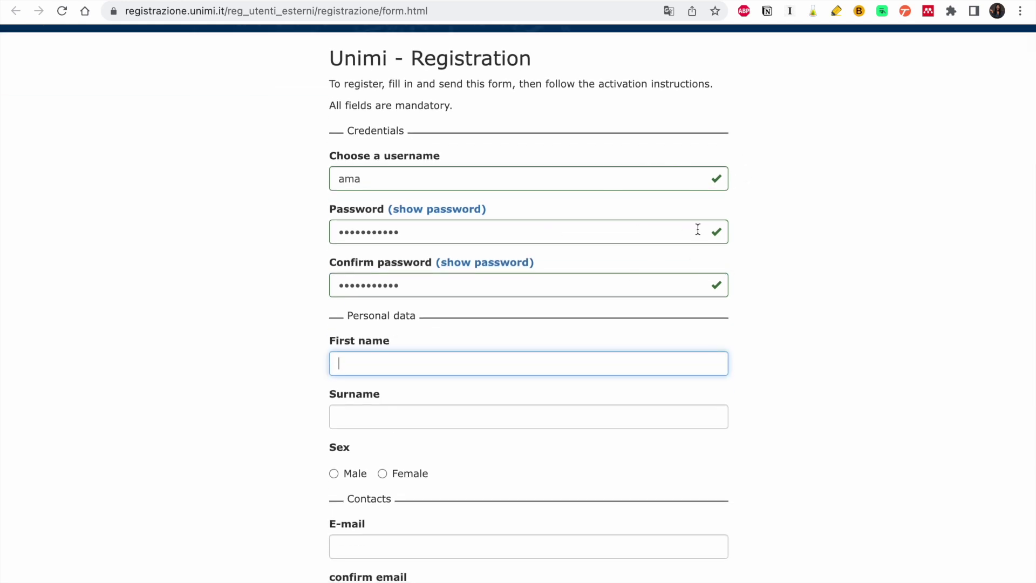
left_click(402, 420)
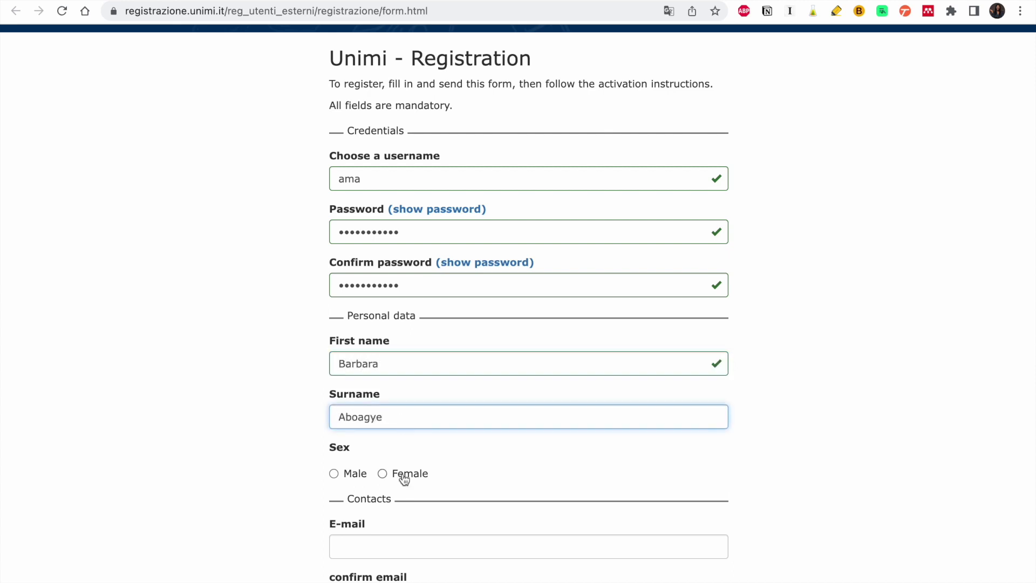
scroll(400, 479, "down", 3)
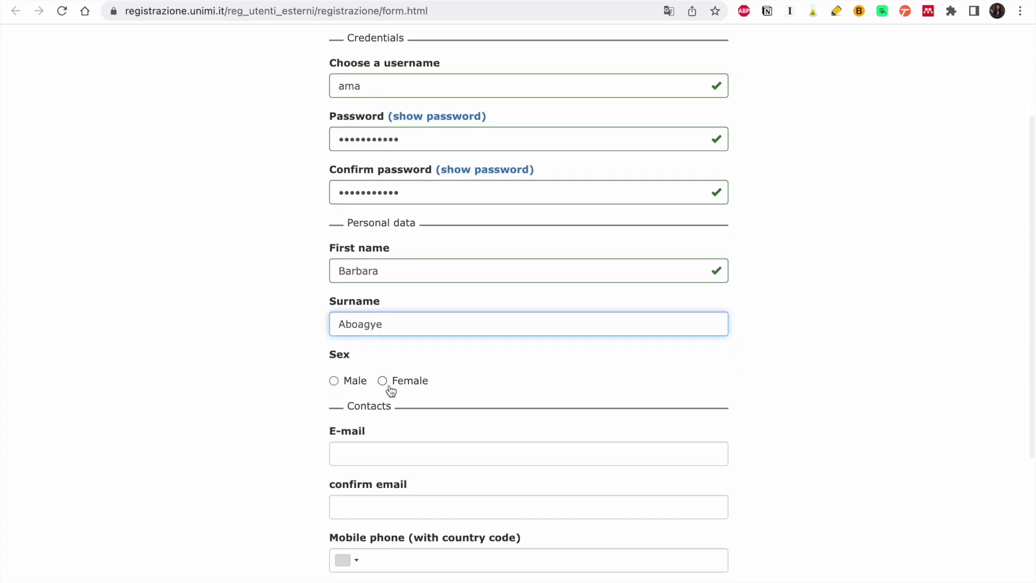
left_click(388, 383)
scroll(387, 388, "down", 2)
left_click(383, 401)
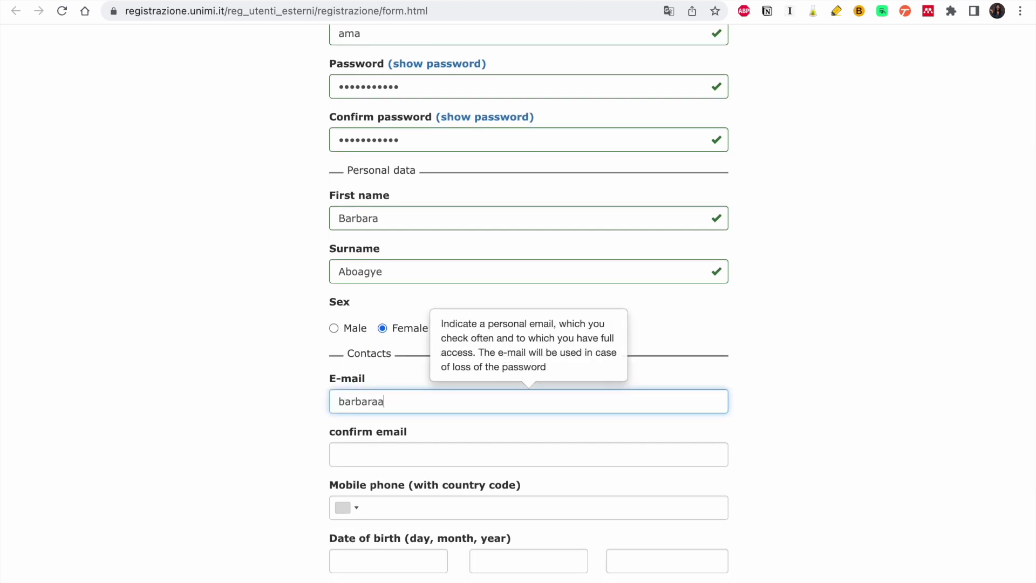
- Type the confirmation e-mail and correct its typos so it matches the first e-mail
scroll(371, 313, "down", 3)
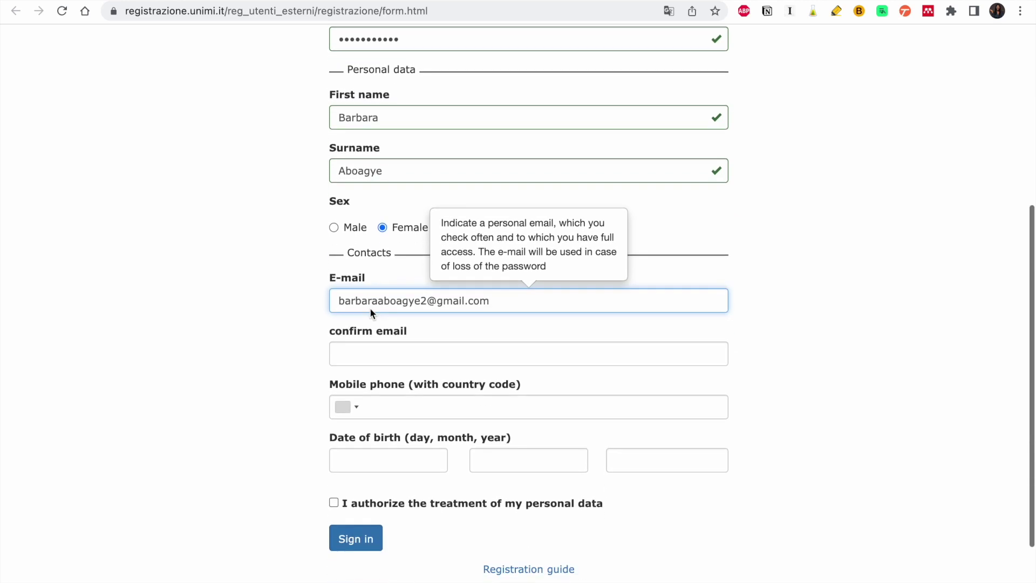
left_click(366, 325)
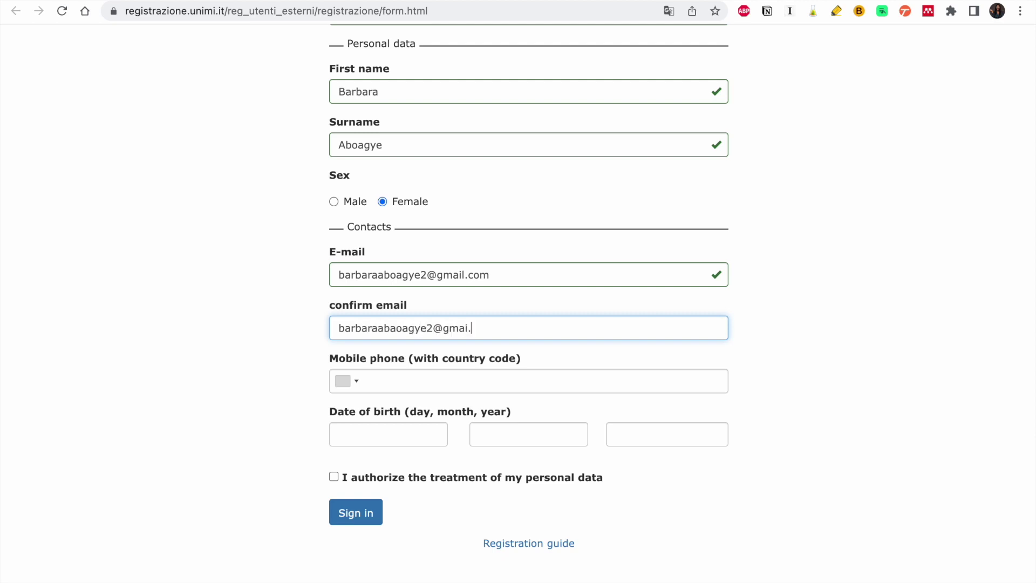
scroll(374, 309, "down", 2)
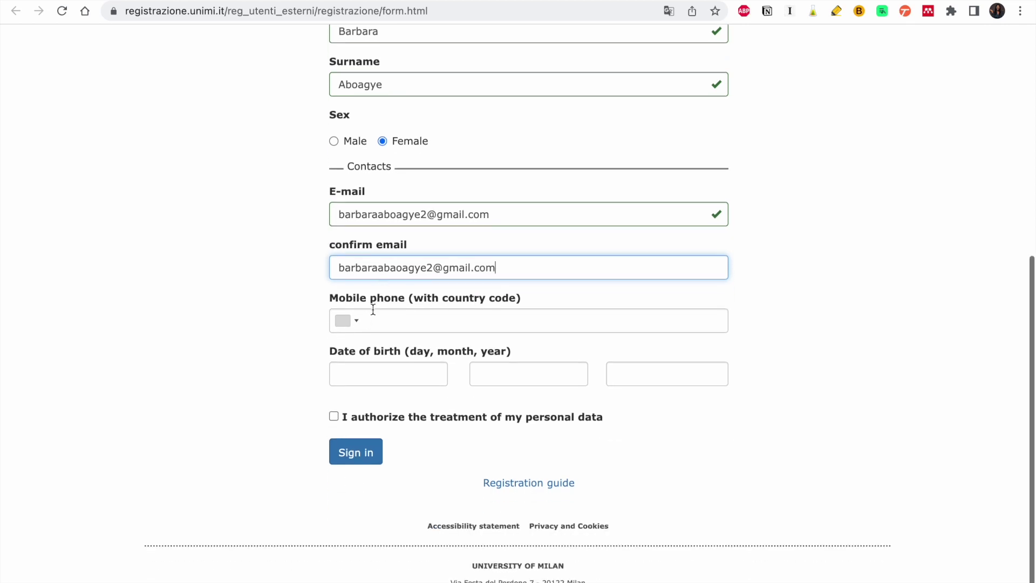
left_click(345, 327)
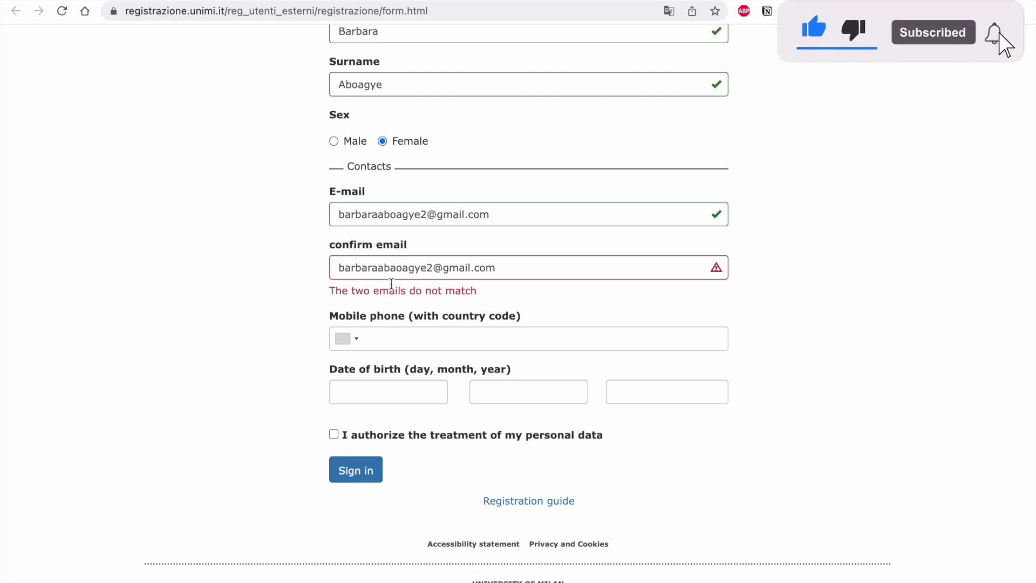
left_click(397, 269)
key("BackSpace")
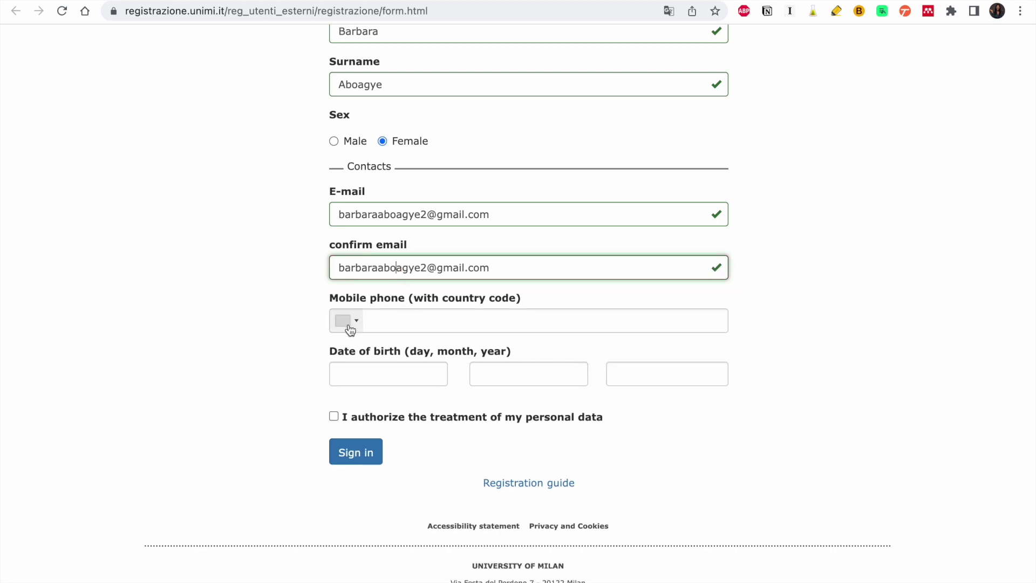
- Choose the Ghana +233 country code and type the mobile number
left_click(347, 327)
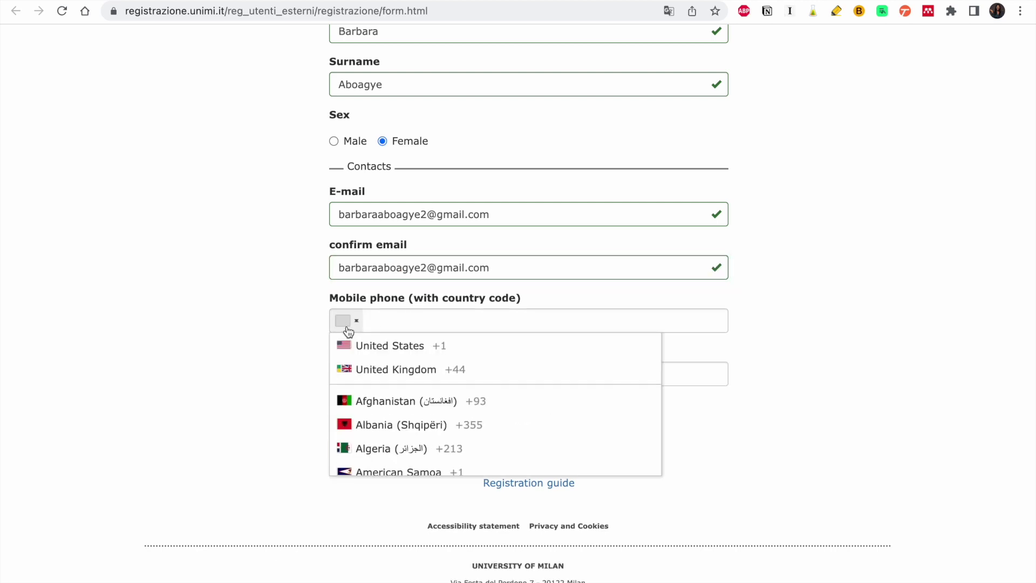
key("g")
key("h")
left_click(367, 410)
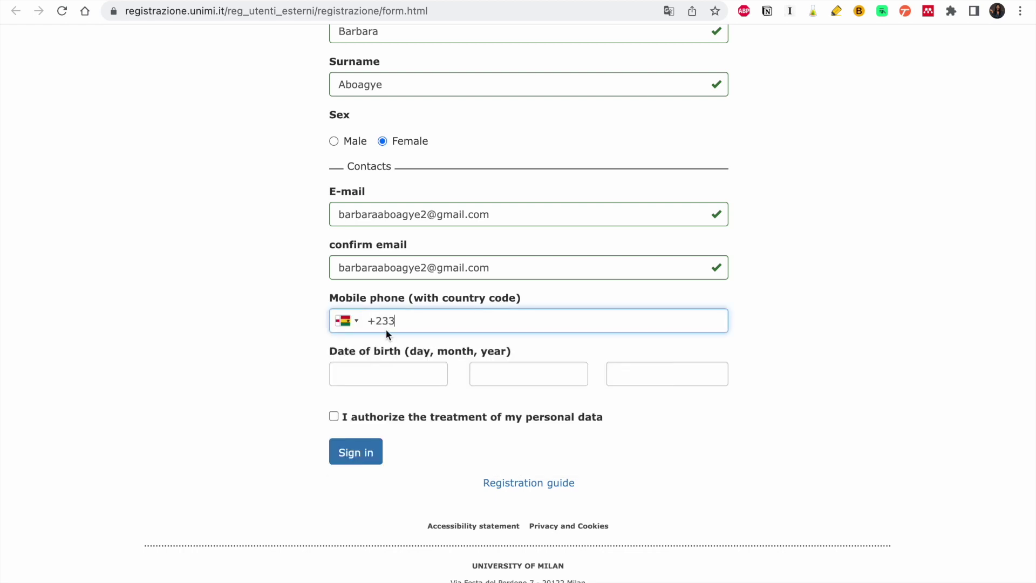
- Fill in the day, month and year of birth, tick data-processing consent, and submit
scroll(442, 354, "down", 1)
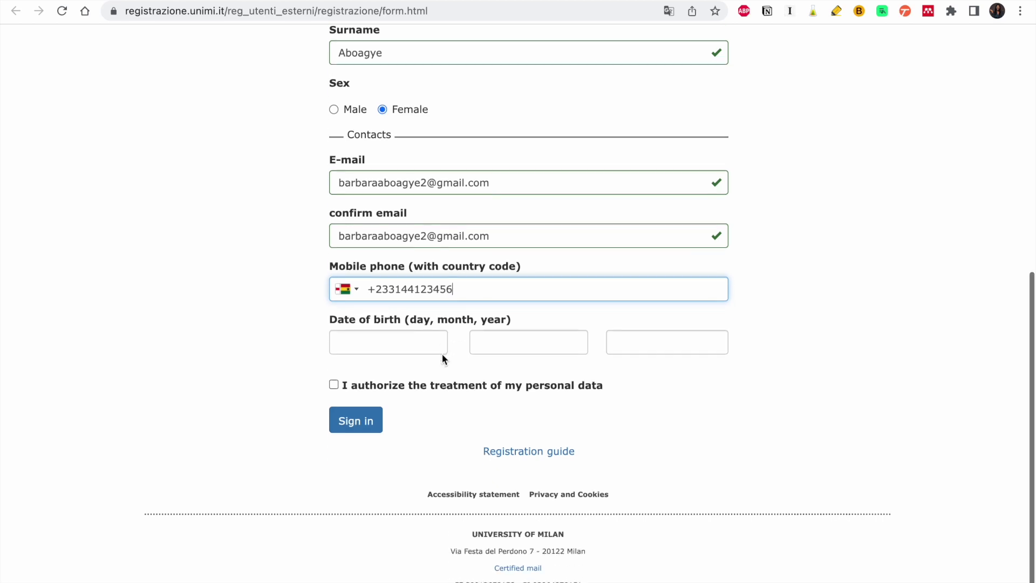
key("Tab")
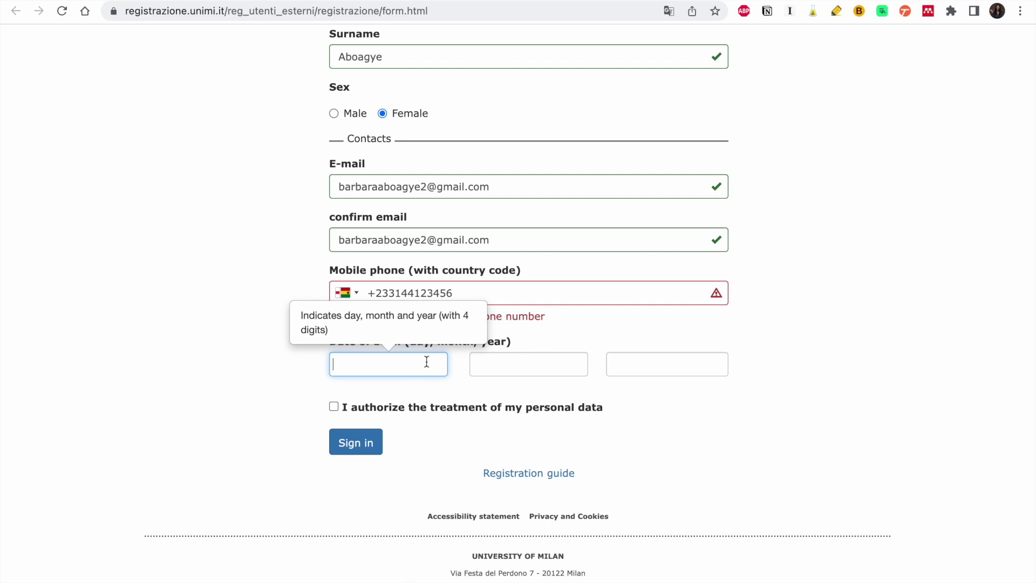
type("12")
left_click(540, 361)
type("03")
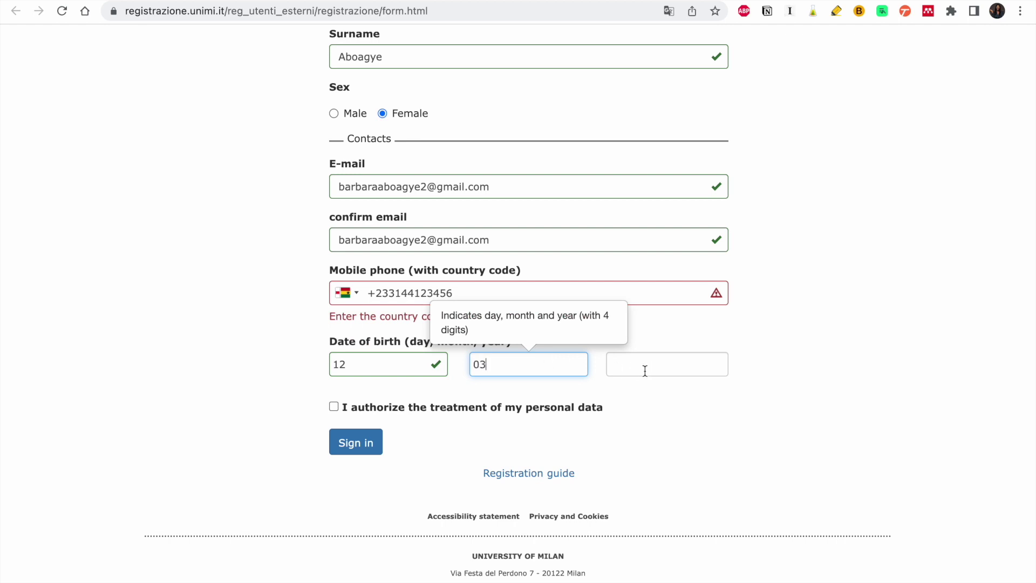
left_click(654, 371)
type("2000")
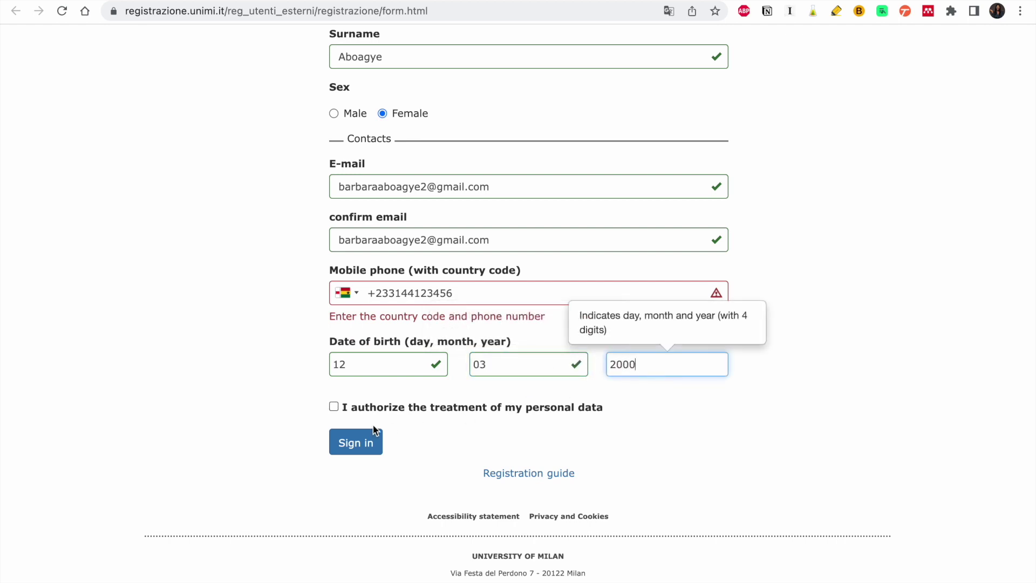
left_click(334, 407)
left_click(354, 444)
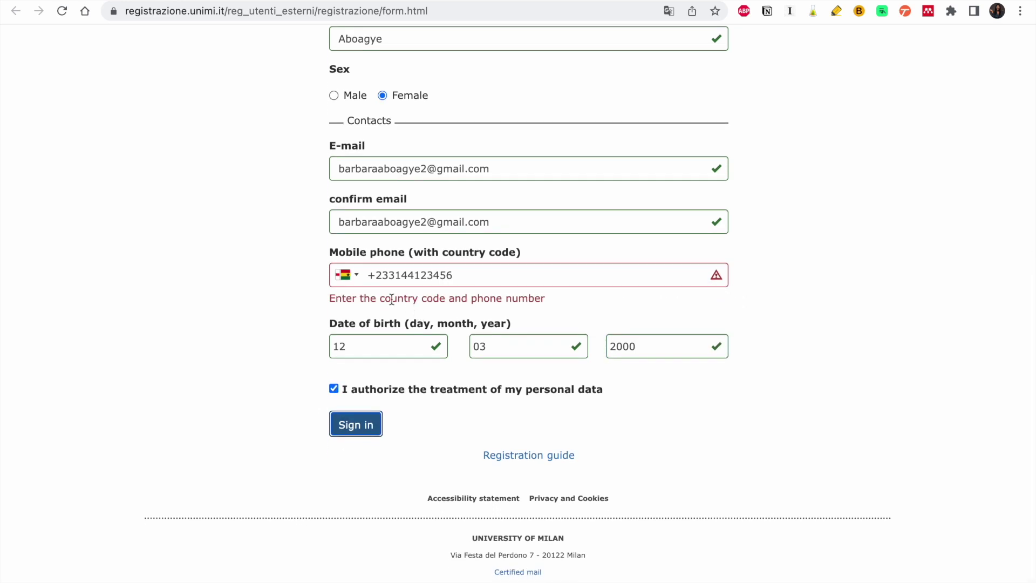
- Keep Ghana as phone country, correct the wrong phone digit, and resubmit the registration
left_click(347, 275)
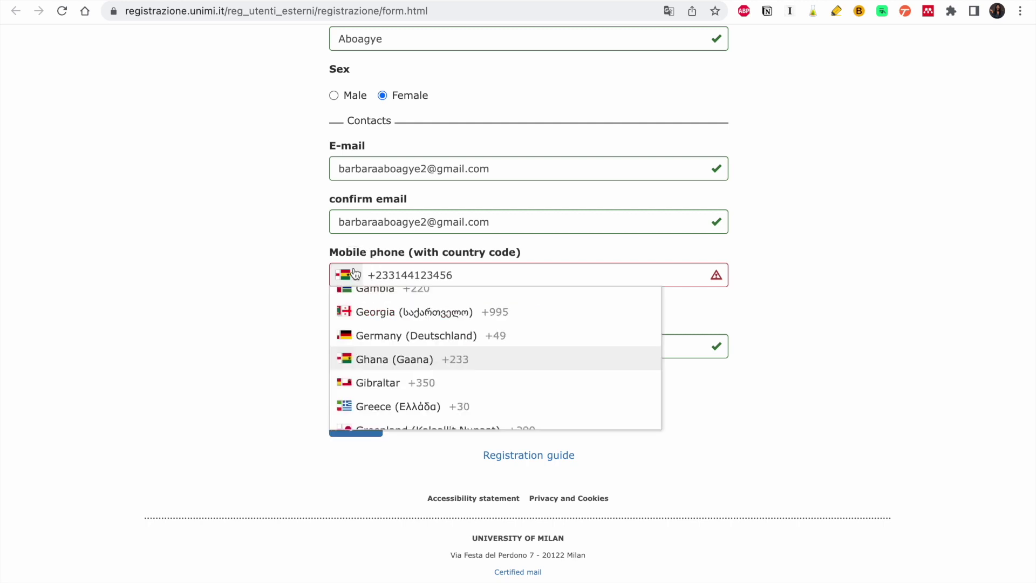
left_click(370, 360)
left_click(439, 274)
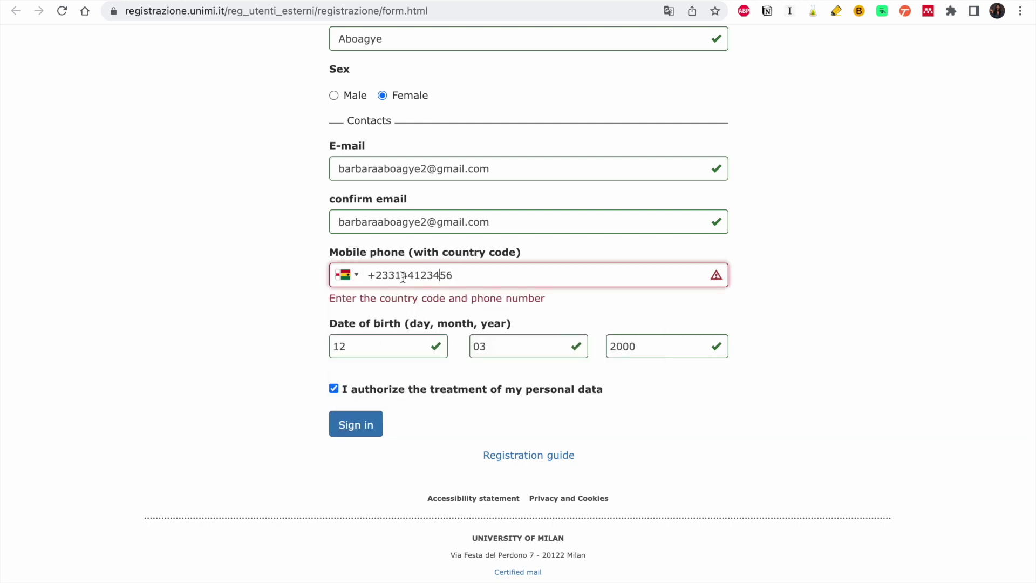
key("BackSpace")
type("2")
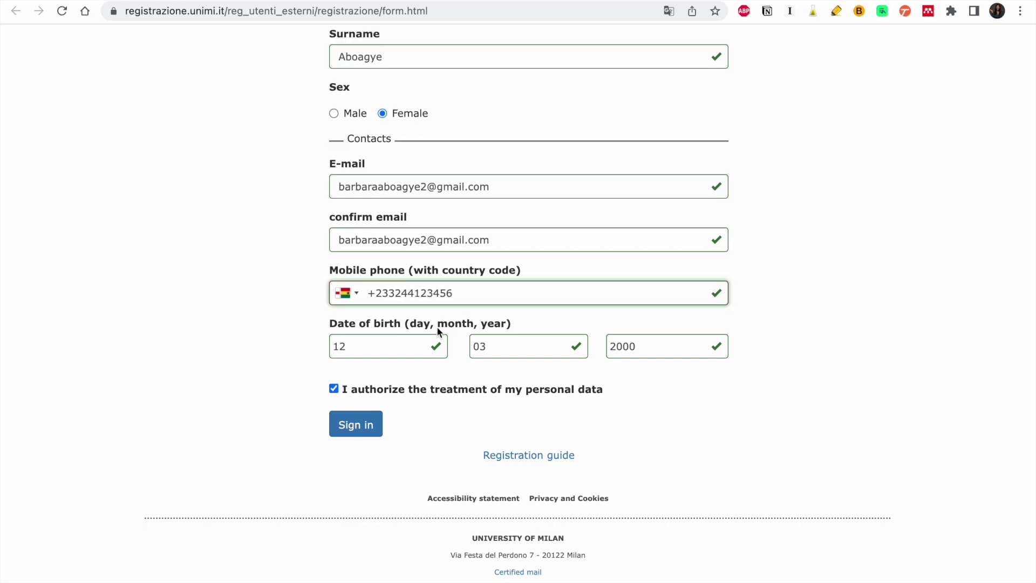
left_click(356, 429)
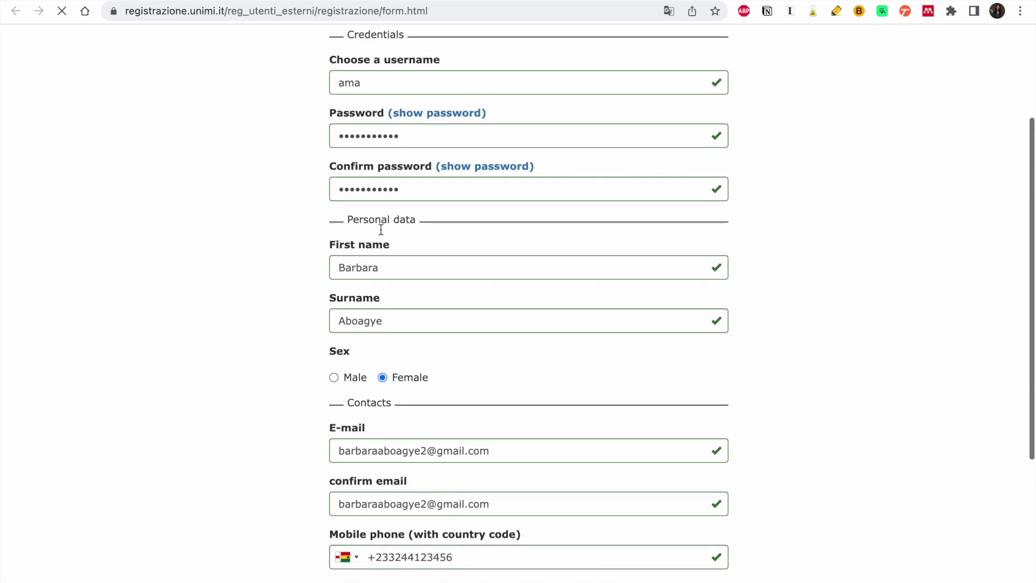
- Append 23 to the unavailable username
scroll(380, 230, "down", 4)
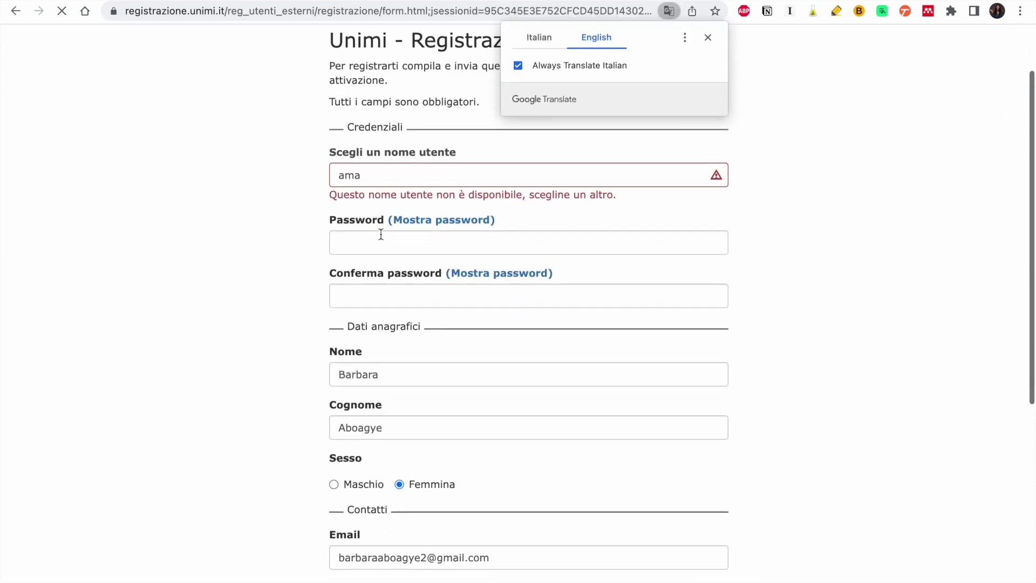
scroll(379, 238, "up", 3)
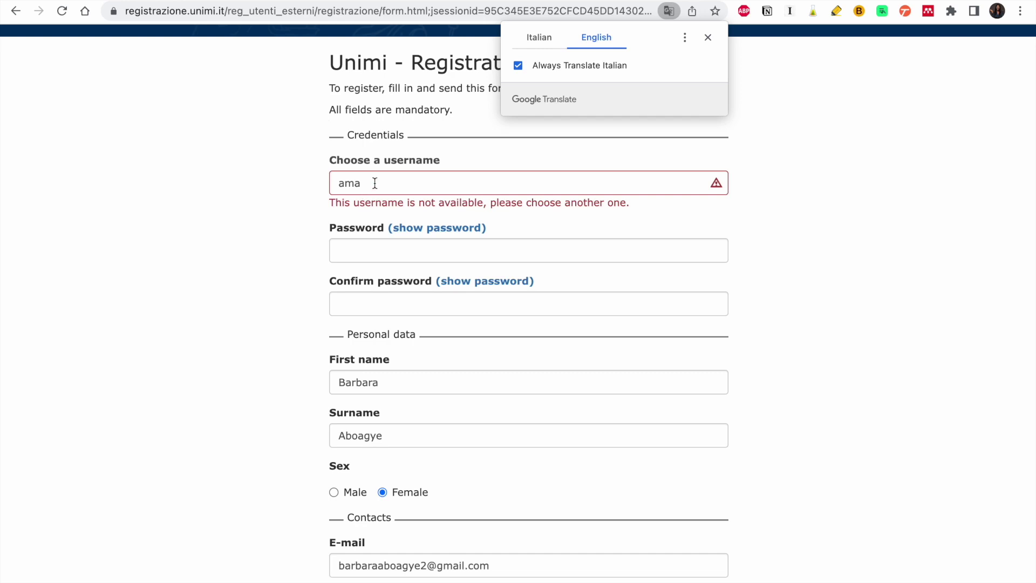
left_click(375, 183)
type("23")
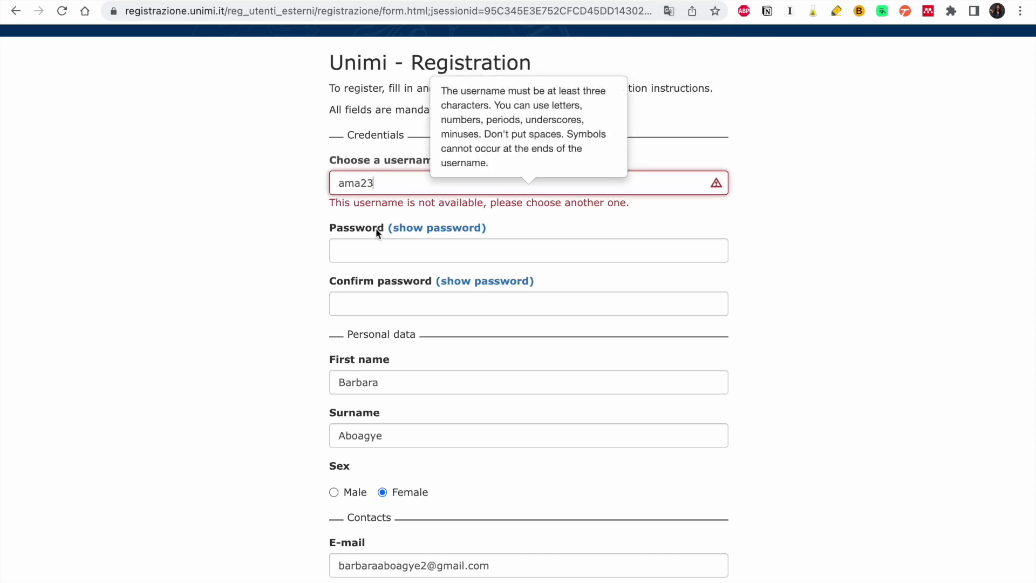
- Re-enter the account password, fixing typos, and fill in its confirmation
left_click(376, 248)
type("•••")
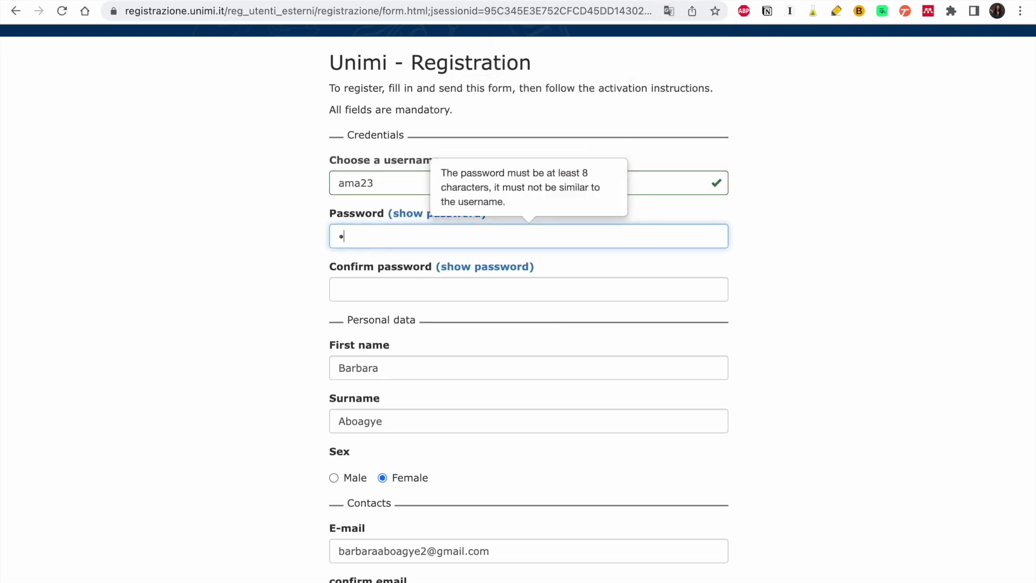
type("•")
key("BackSpace")
key("BackSpace")
key("BackSpace")
key("BackSpace")
type("••")
key("BackSpace")
key("BackSpace")
type("•")
type("••••••••••")
left_click(391, 296)
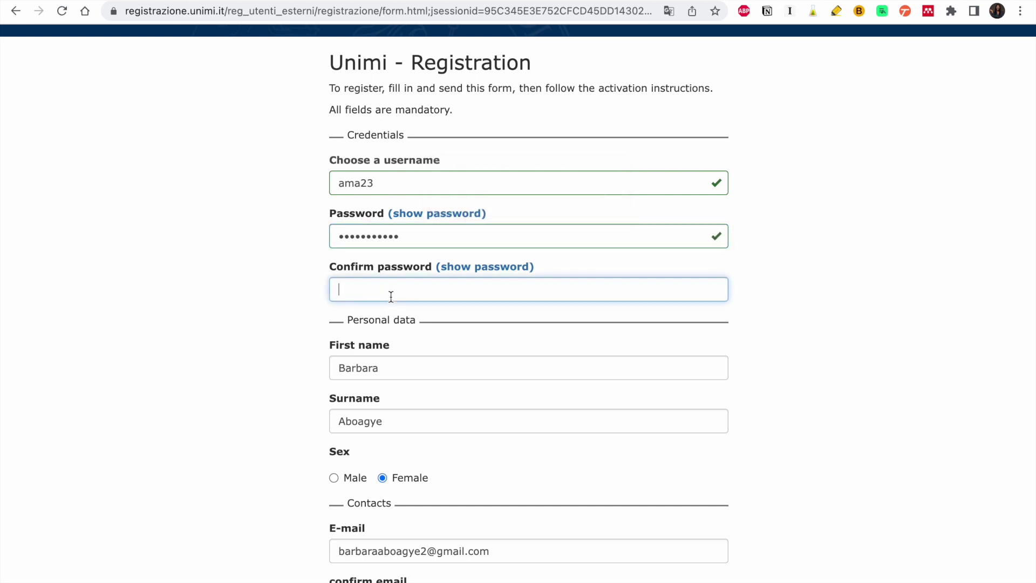
type("•••••••••••")
- Tick the required consent checkbox and submit the registration form
scroll(427, 319, "down", 4)
scroll(466, 178, "down", 3)
left_click(335, 389)
left_click(349, 427)
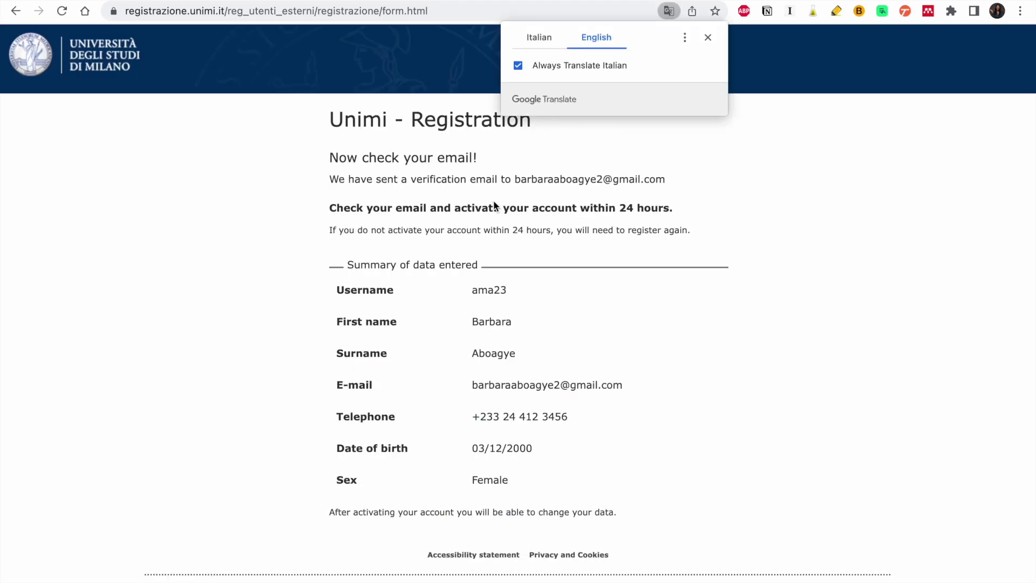
scroll(504, 408, "down", 1)
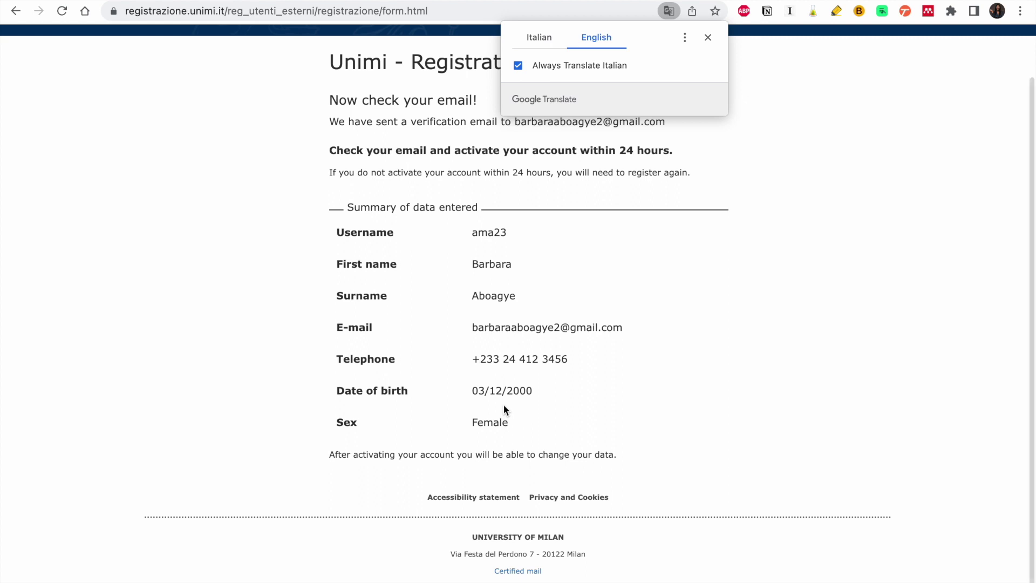
scroll(523, 387, "down", 1)
scroll(610, 301, "up", 3)
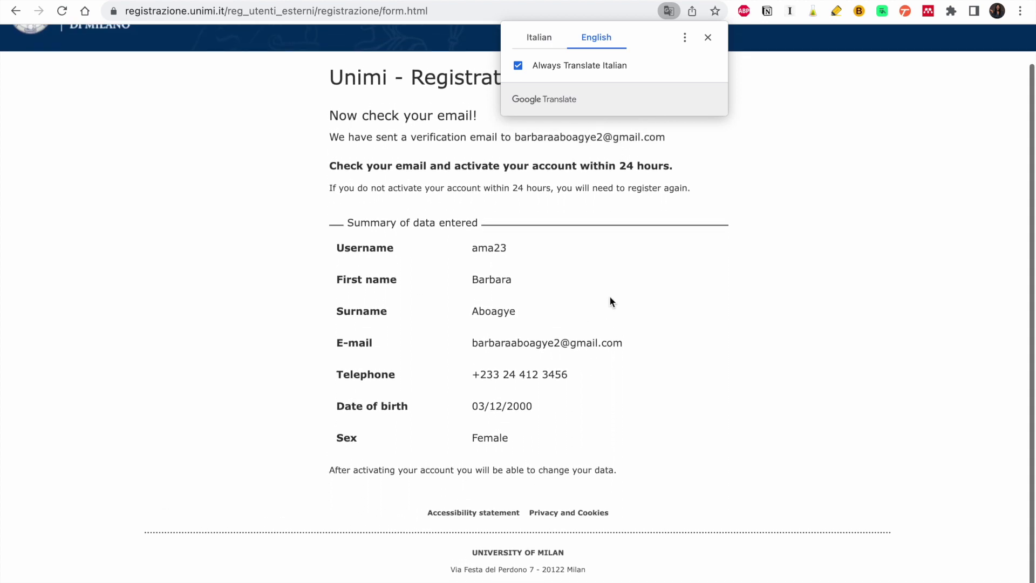
scroll(610, 301, "up", 1)
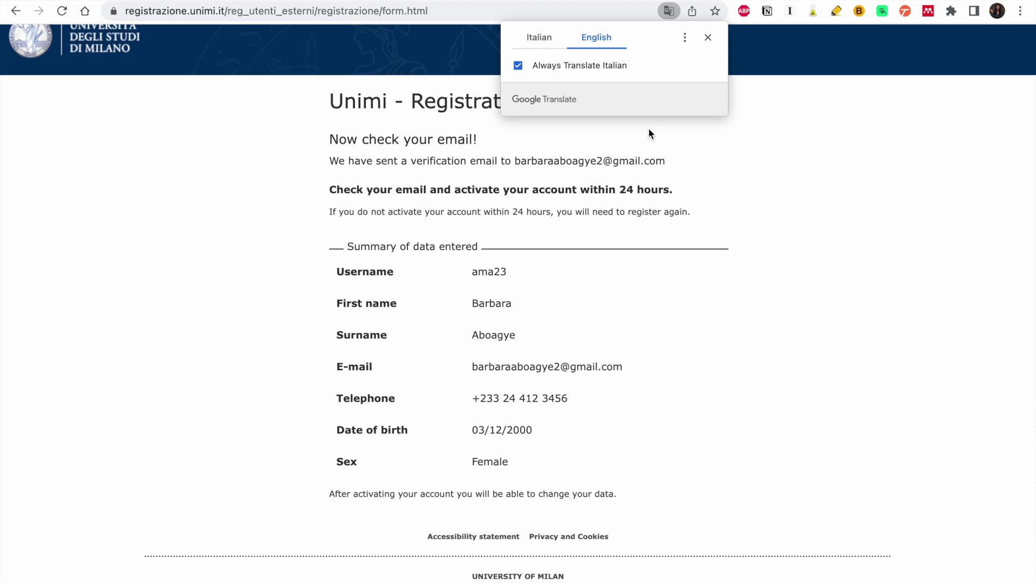
- Load the pasted activation link in a new tab and follow the reserved-area link
key("super+t")
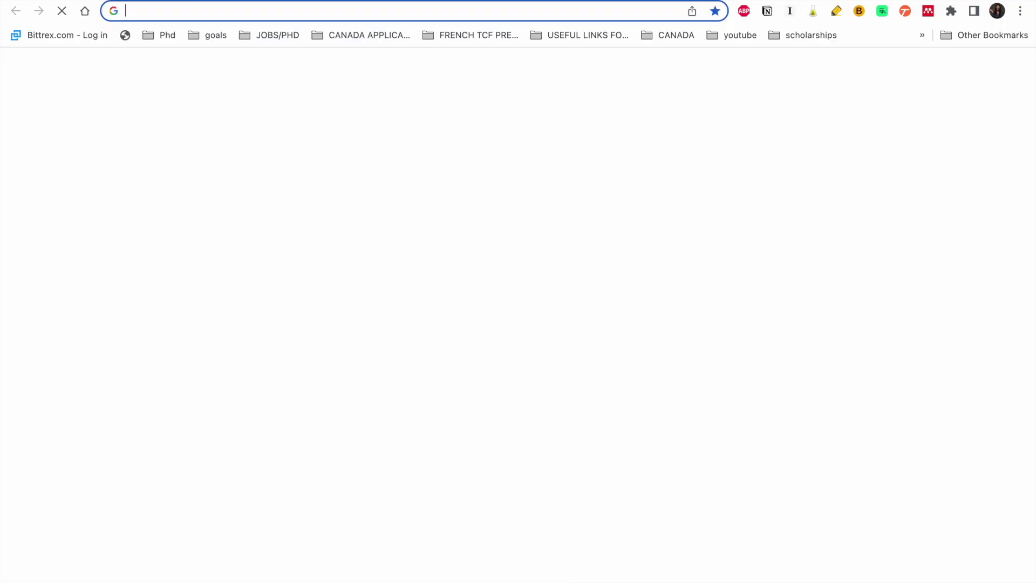
left_click(514, 17)
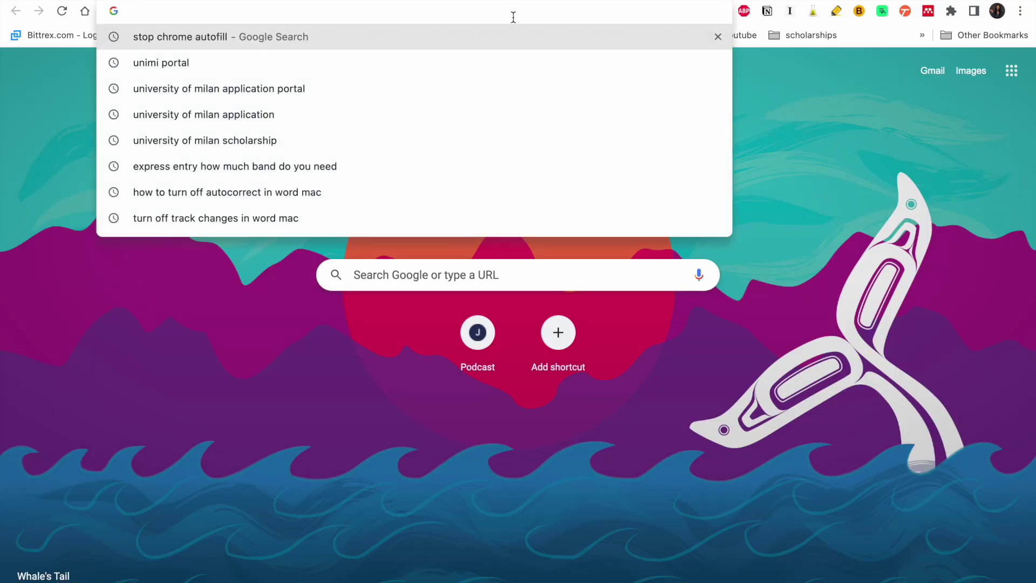
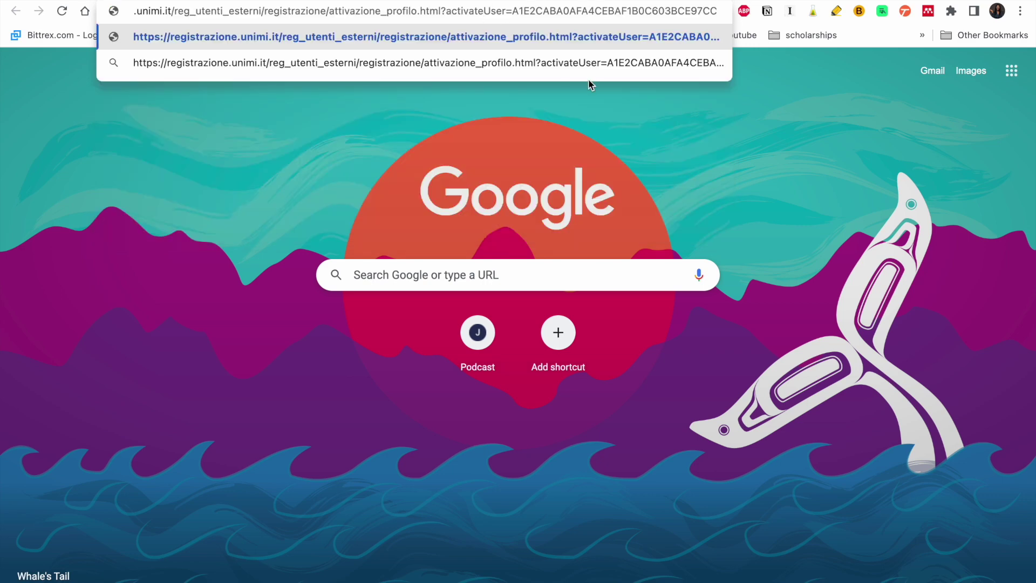
key("Return")
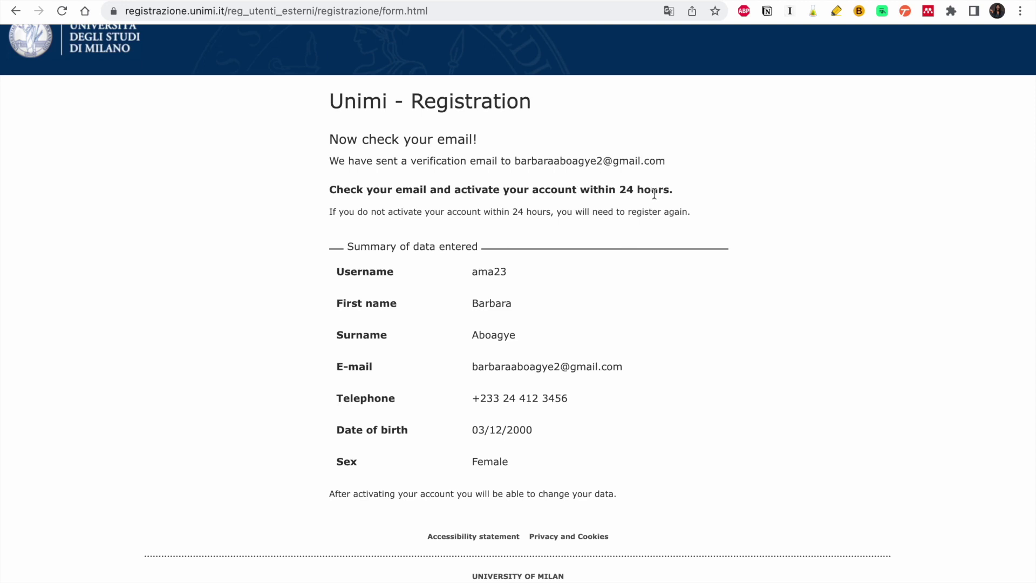
key("ctrl+Tab")
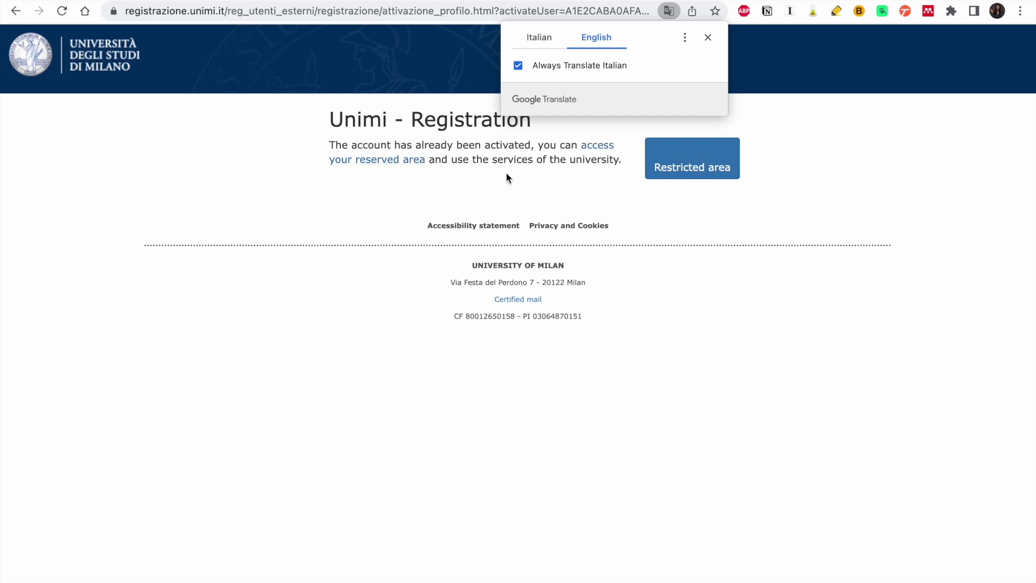
left_click(587, 152)
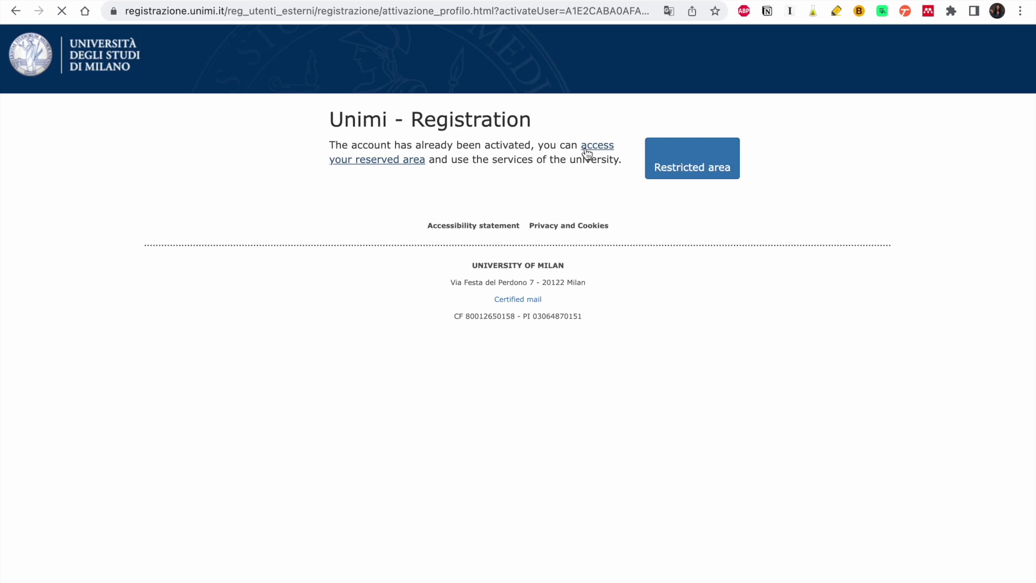
- Enter the new username, choose registered external user type, type the password and tick remember me
left_click(516, 197)
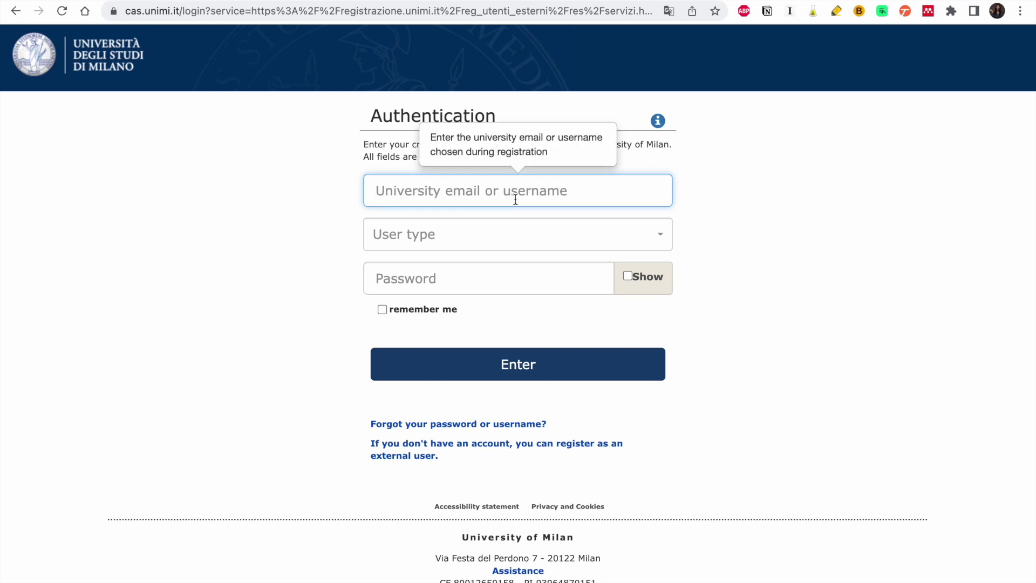
type("ama23")
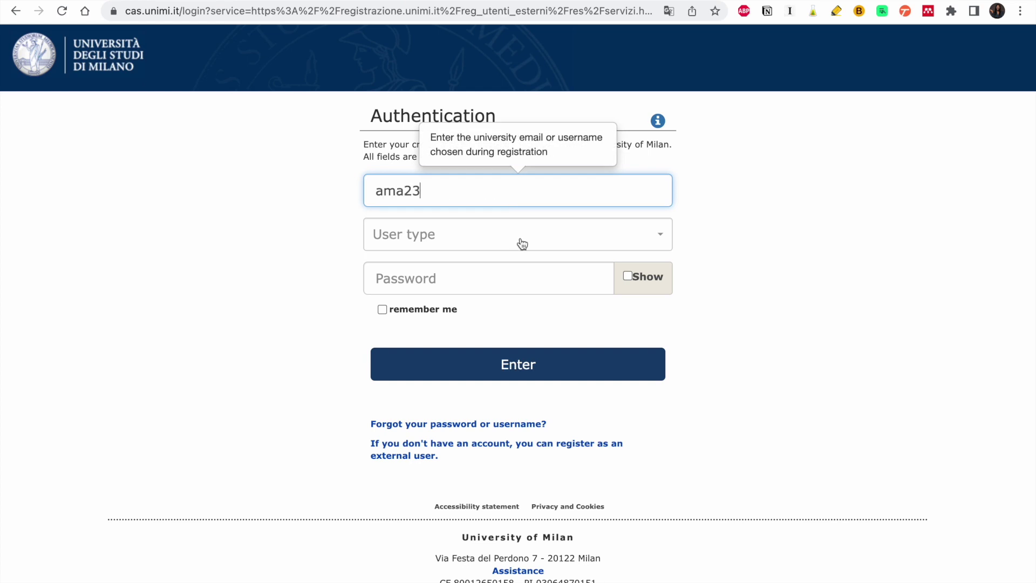
left_click(516, 240)
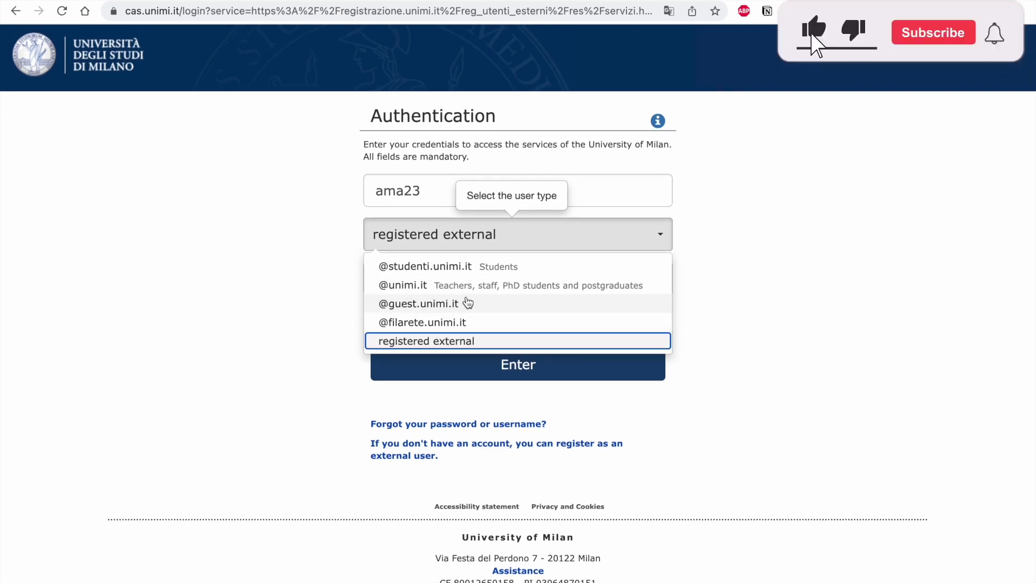
left_click(291, 297)
left_click(477, 239)
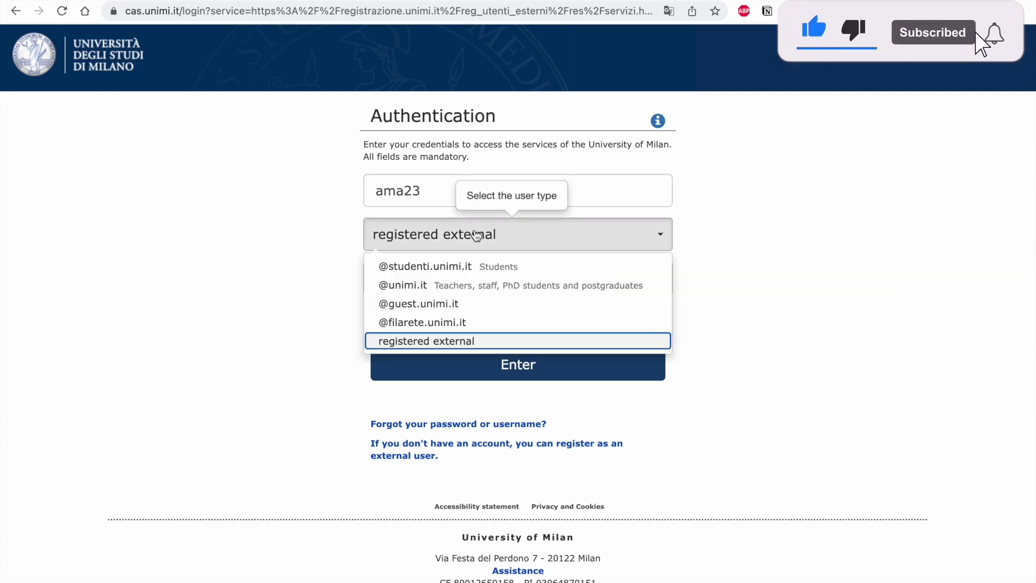
left_click(477, 239)
left_click(448, 291)
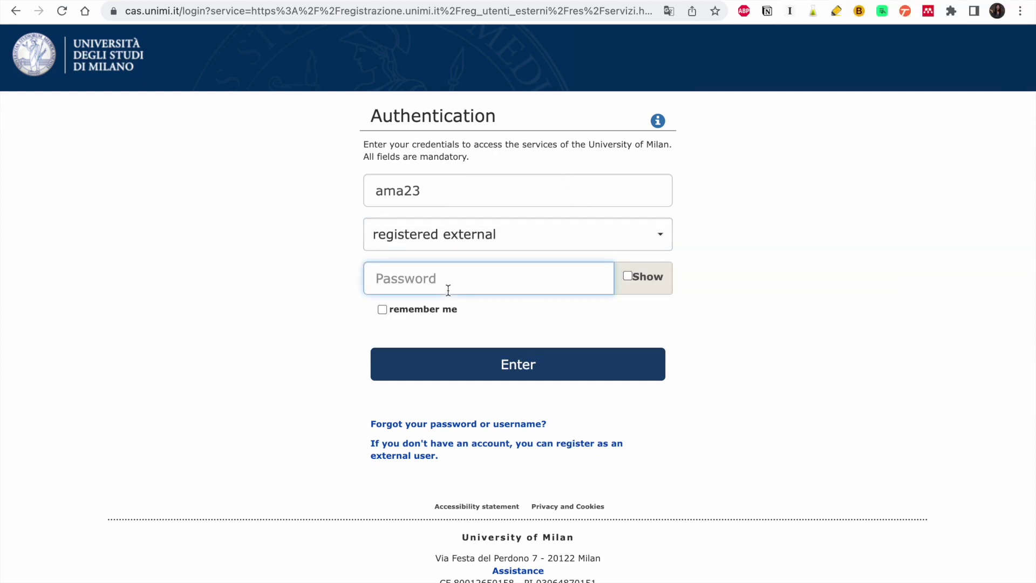
type("***********")
left_click(383, 310)
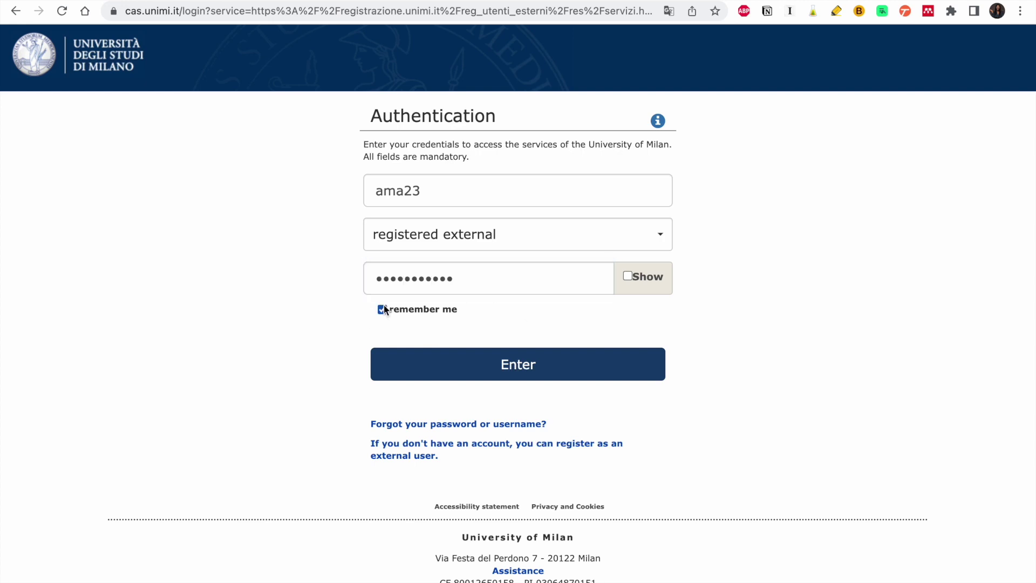
- Sign in, then open Admission and matriculation under the reserved area's services
left_click(426, 373)
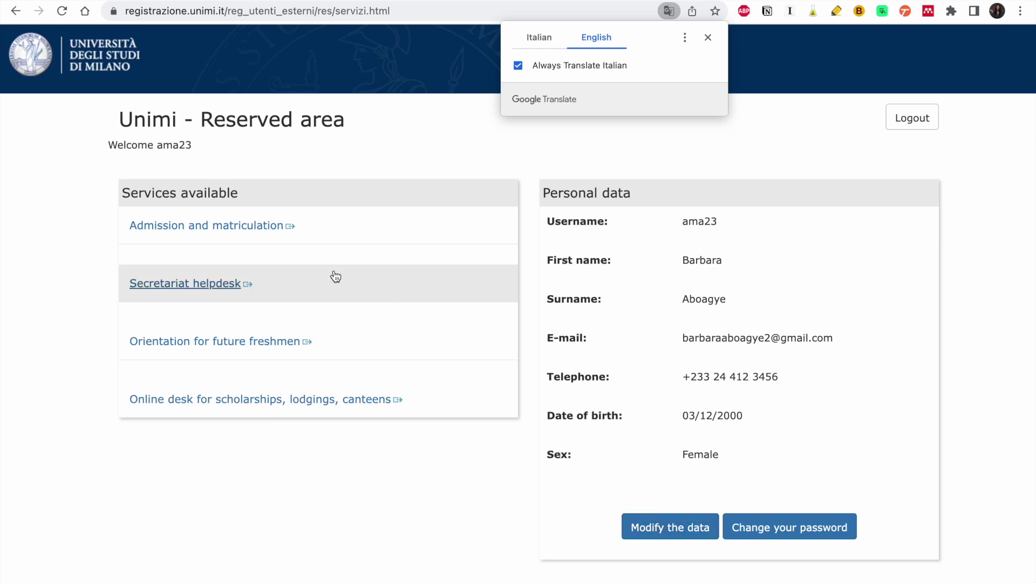
scroll(331, 275, "down", 1)
left_click(231, 177)
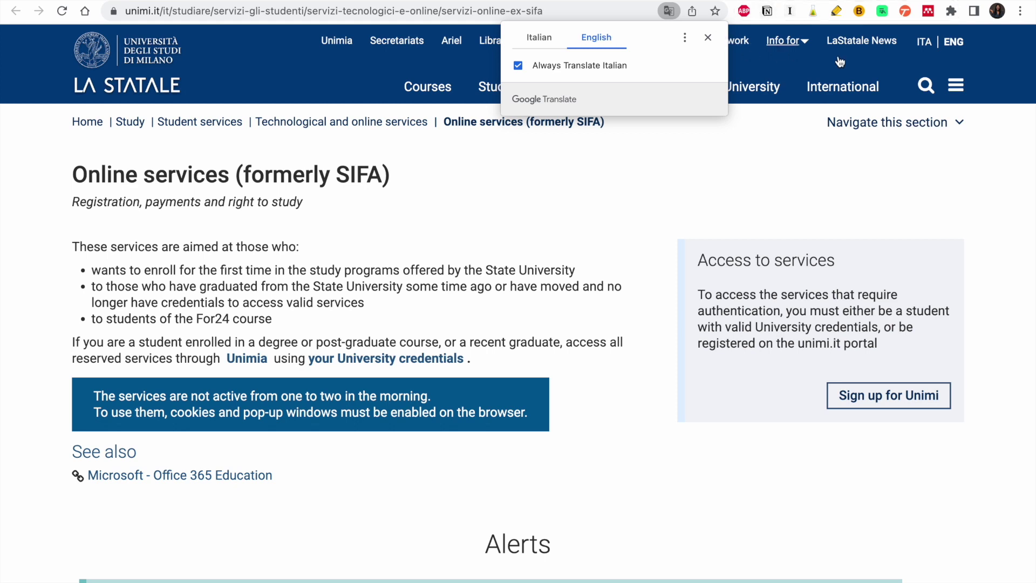
- Switch the site to English and expand Degree course admissions and rankings
left_click(953, 44)
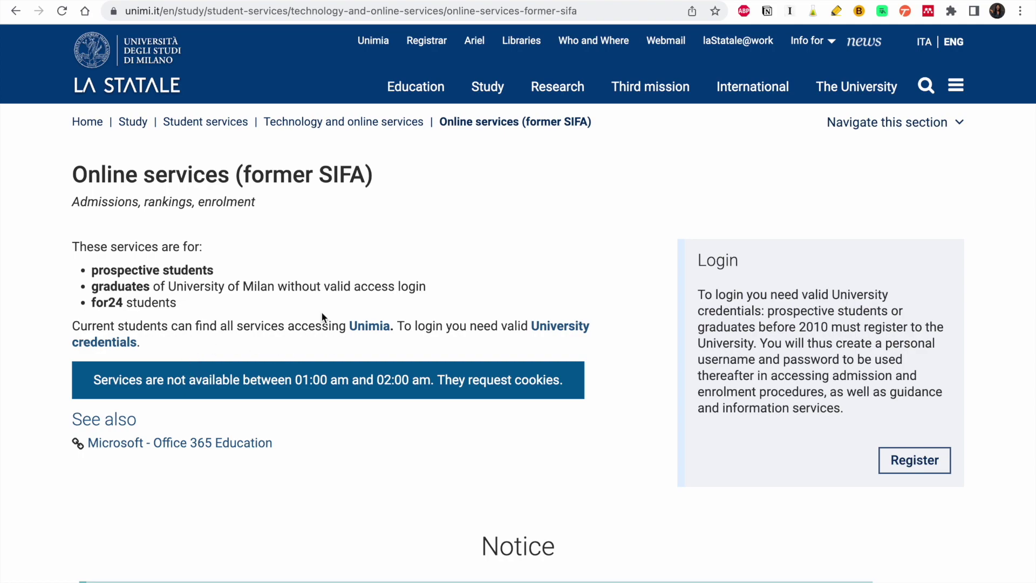
scroll(364, 304, "down", 3)
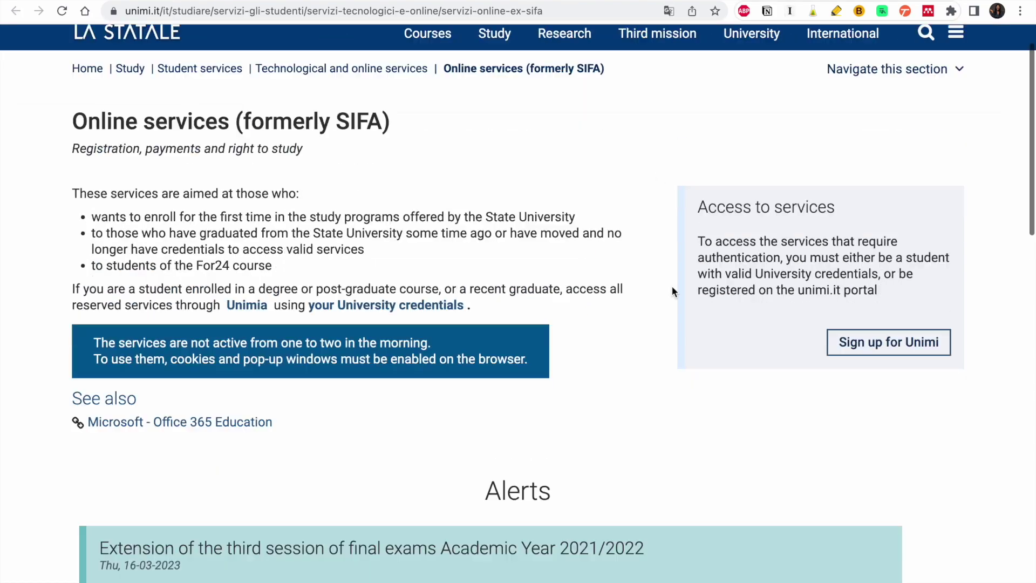
scroll(672, 286, "down", 10)
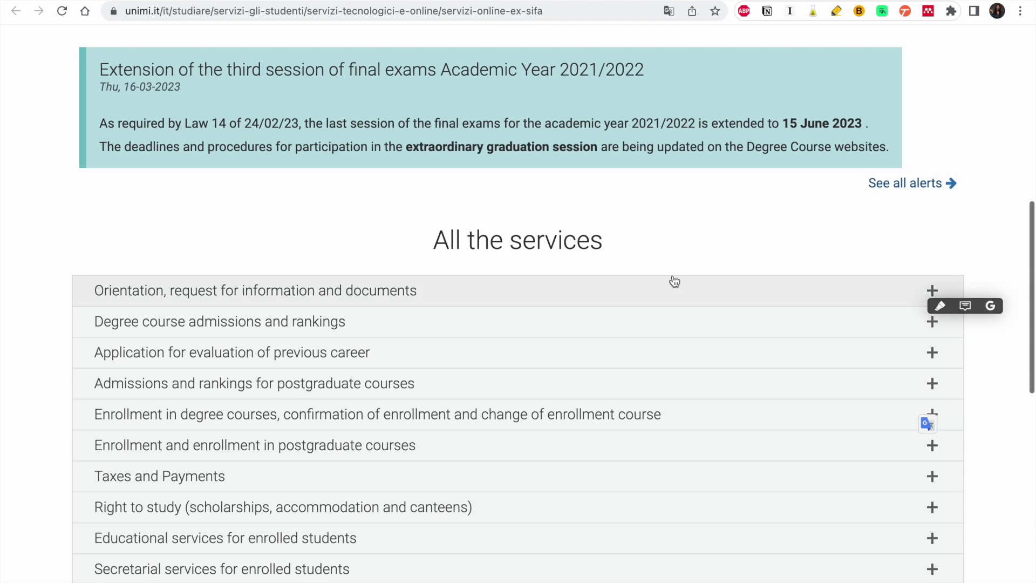
scroll(348, 342, "down", 1)
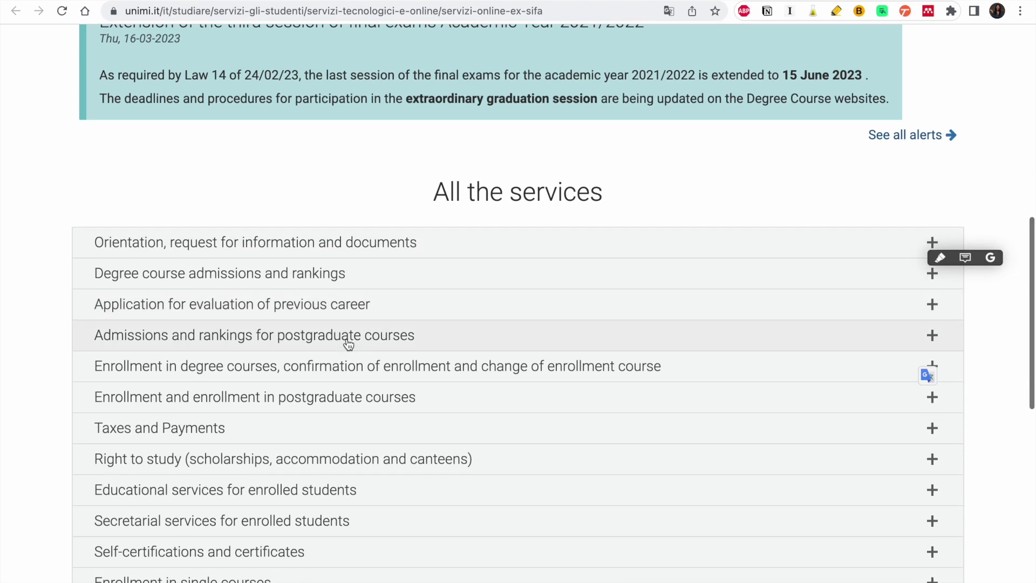
left_click(323, 274)
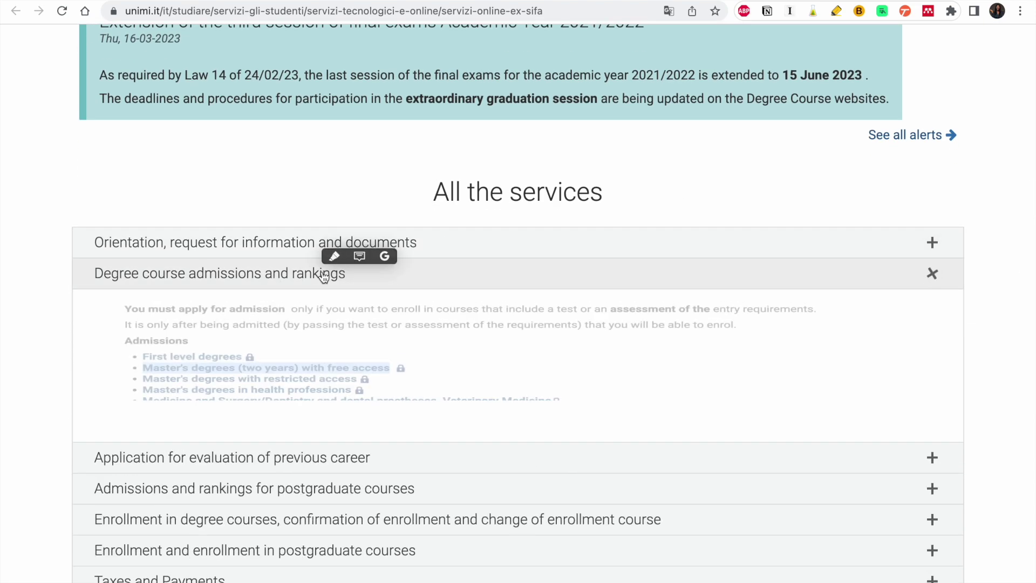
left_click(312, 355)
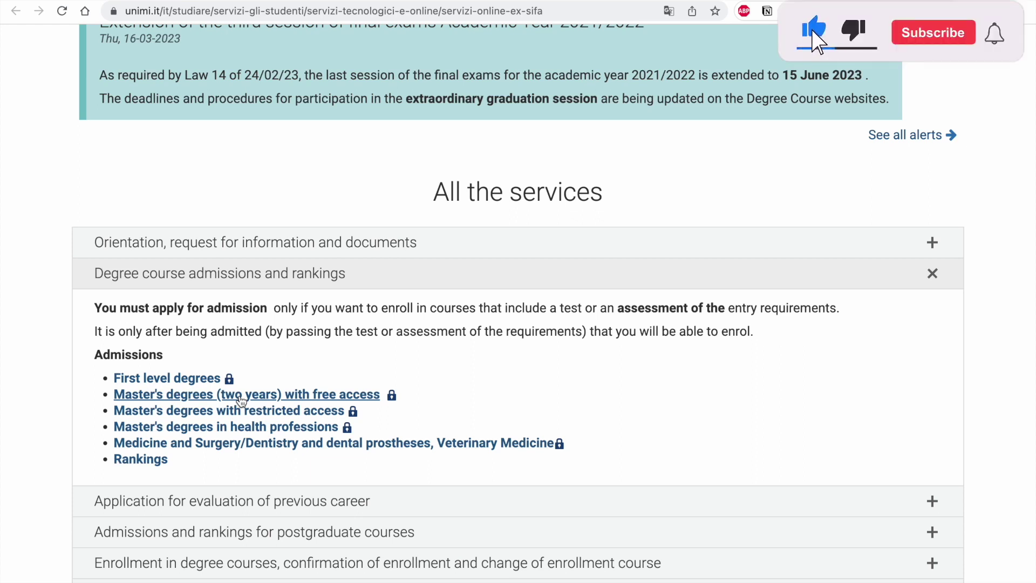
- Open free-access Master's admissions in a new tab; set citizenship GHANAIAN and no Italian tax code
right_click(241, 398)
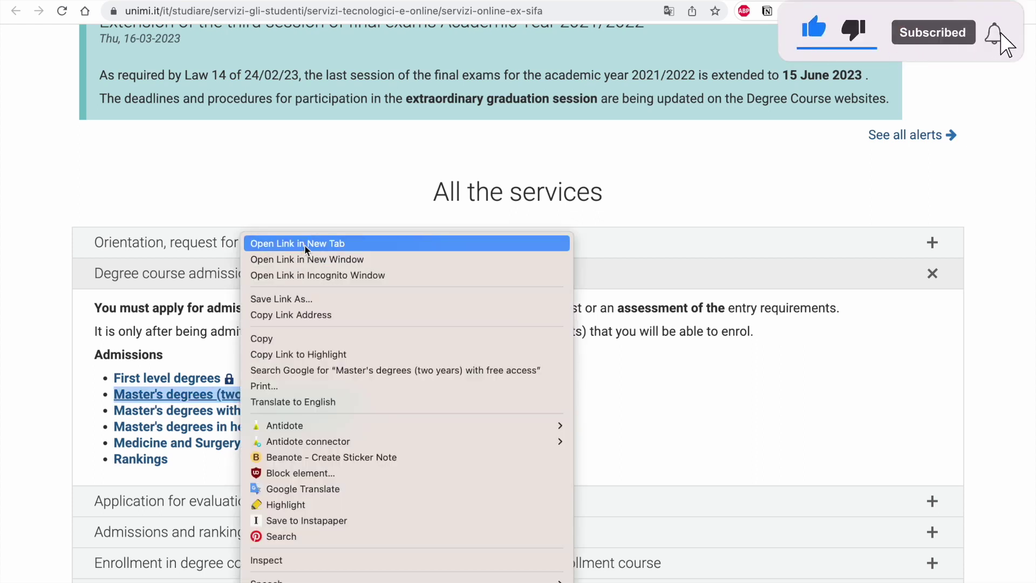
left_click(305, 244)
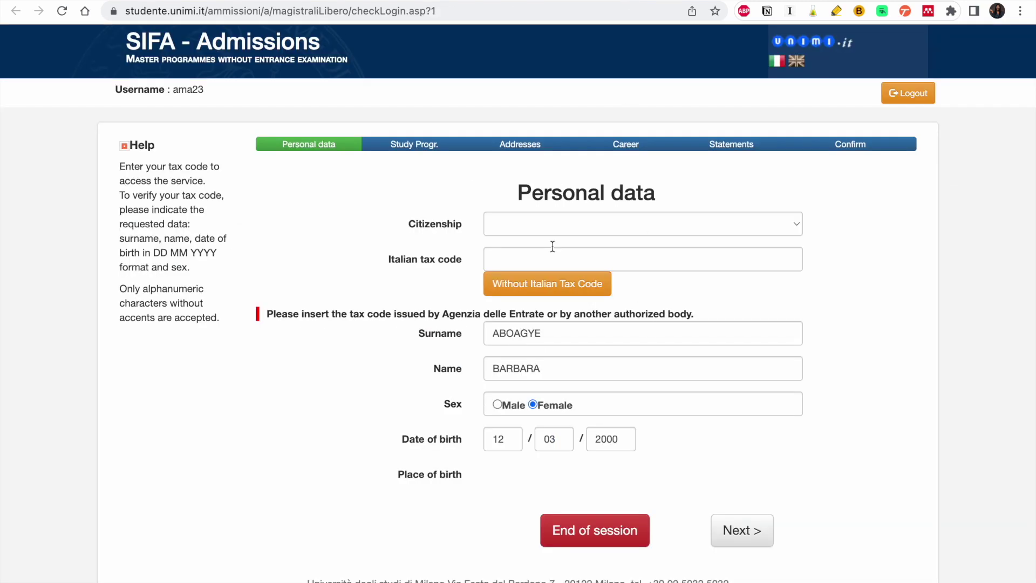
left_click(499, 224)
scroll(536, 342, "down", 10)
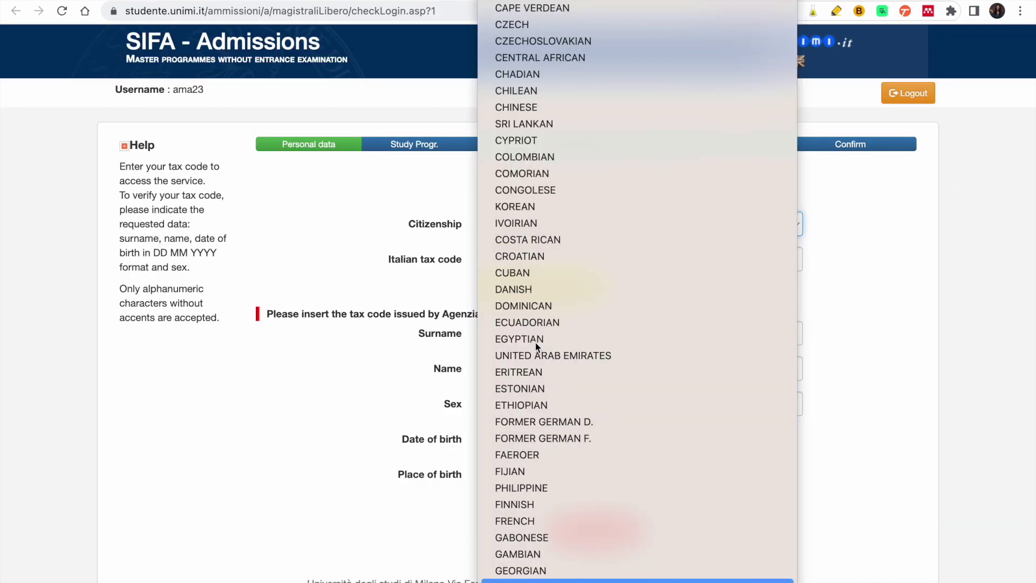
scroll(528, 525, "down", 3)
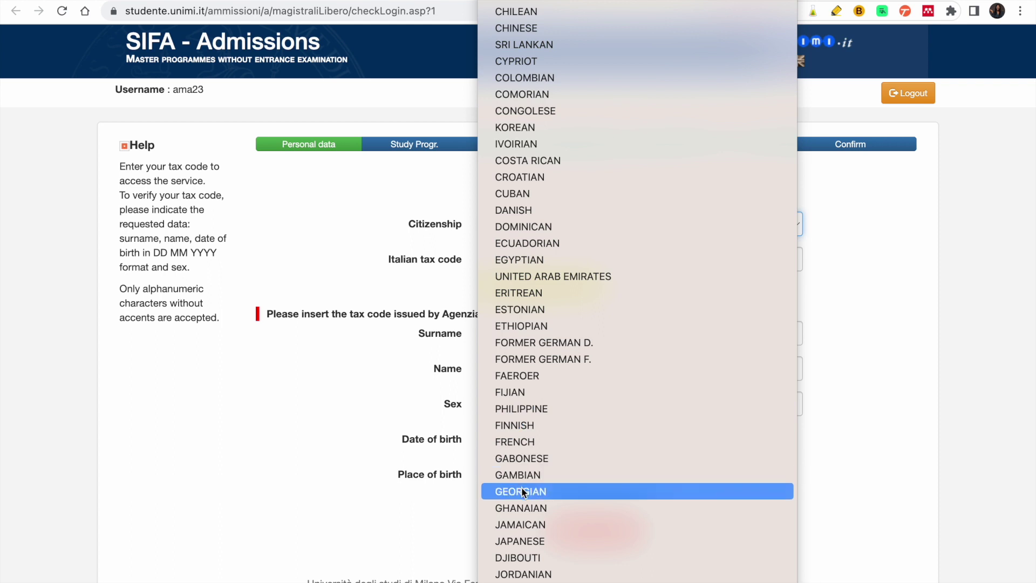
left_click(521, 509)
left_click(552, 256)
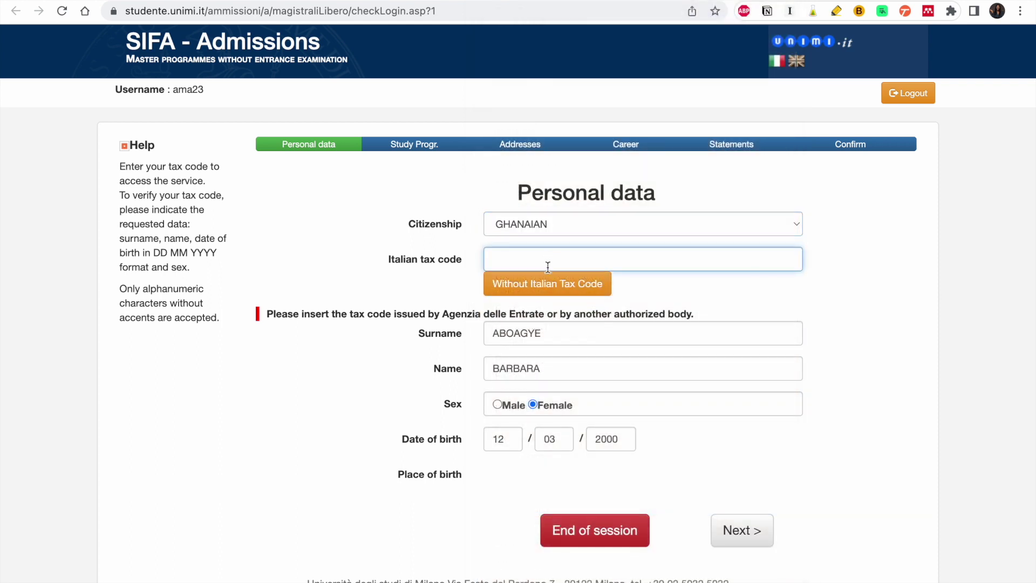
left_click(543, 292)
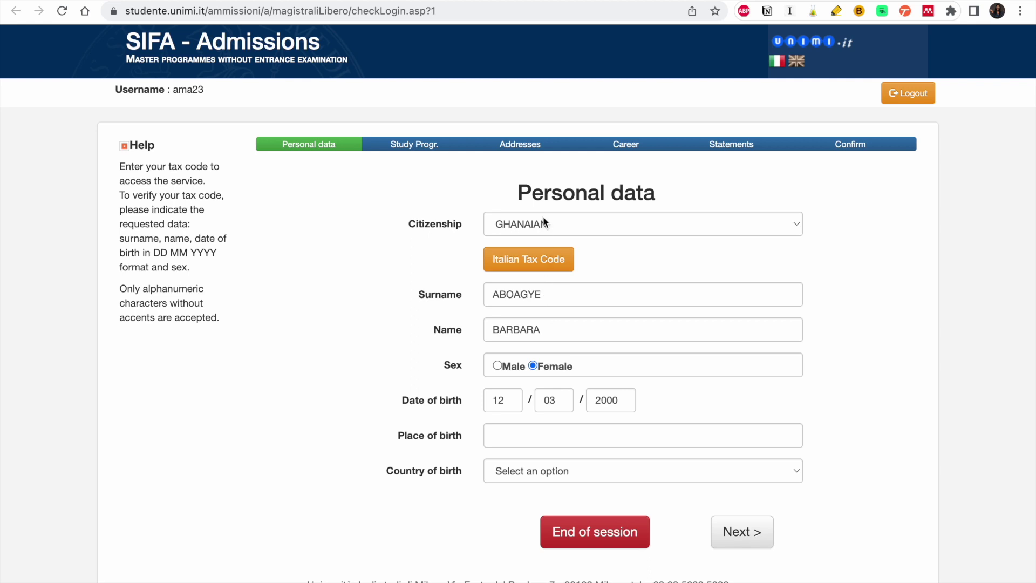
- Enter place of birth ACCRA and set the country of birth to GHANA
scroll(539, 338, "down", 2)
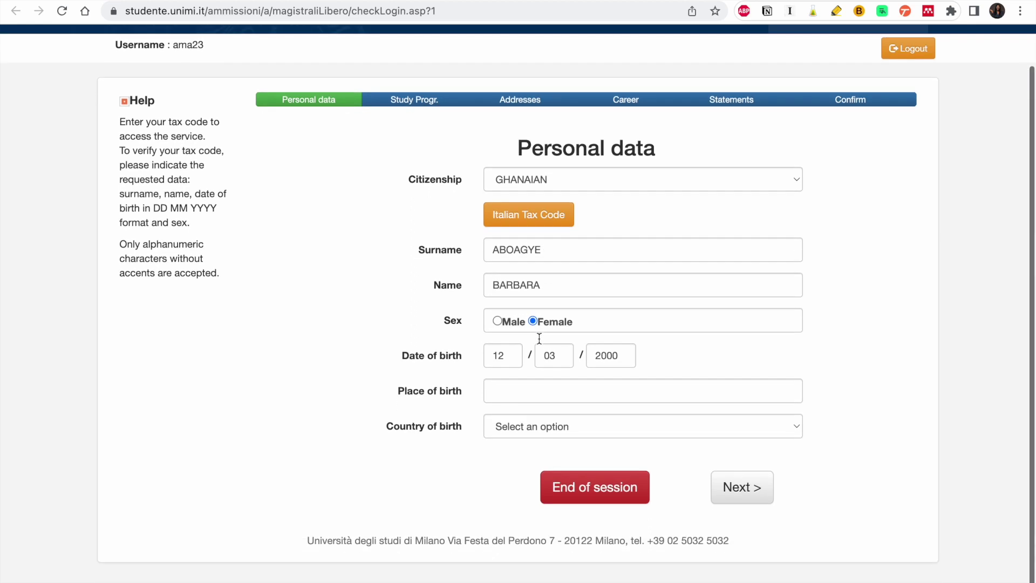
left_click(571, 388)
type("ACCRA")
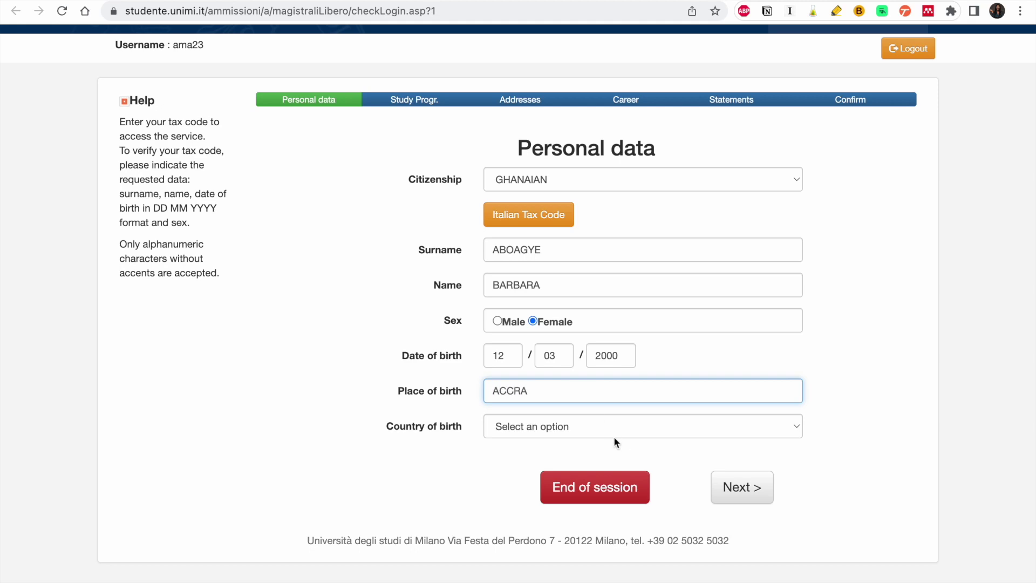
left_click(614, 436)
scroll(613, 438, "down", 8)
scroll(560, 570, "down", 1)
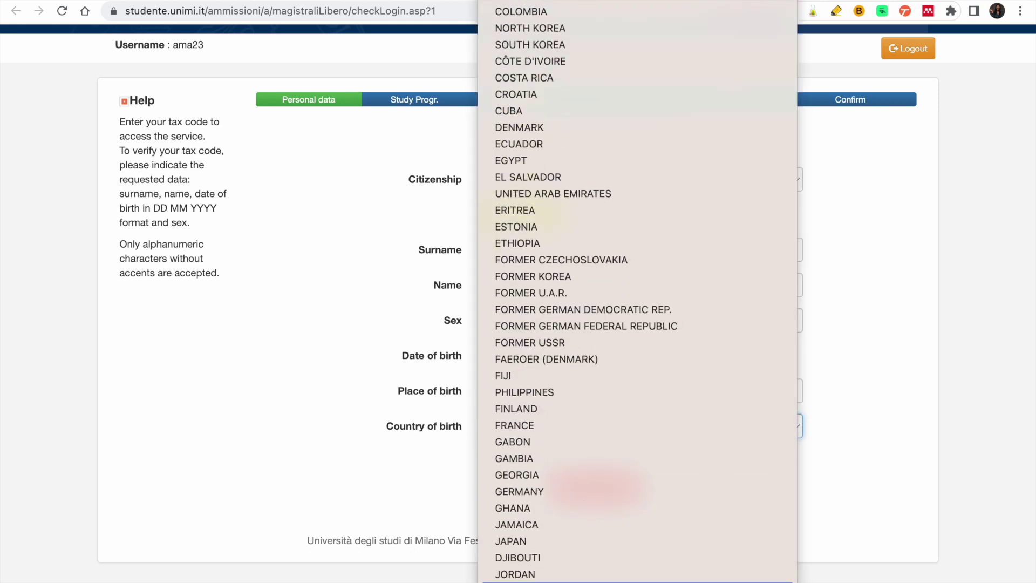
left_click(542, 456)
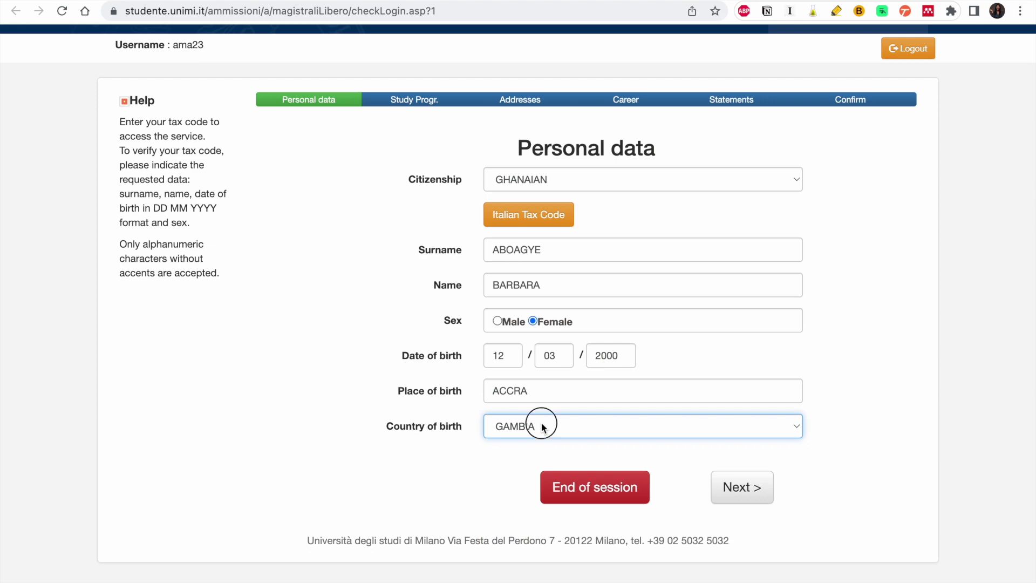
left_click(542, 427)
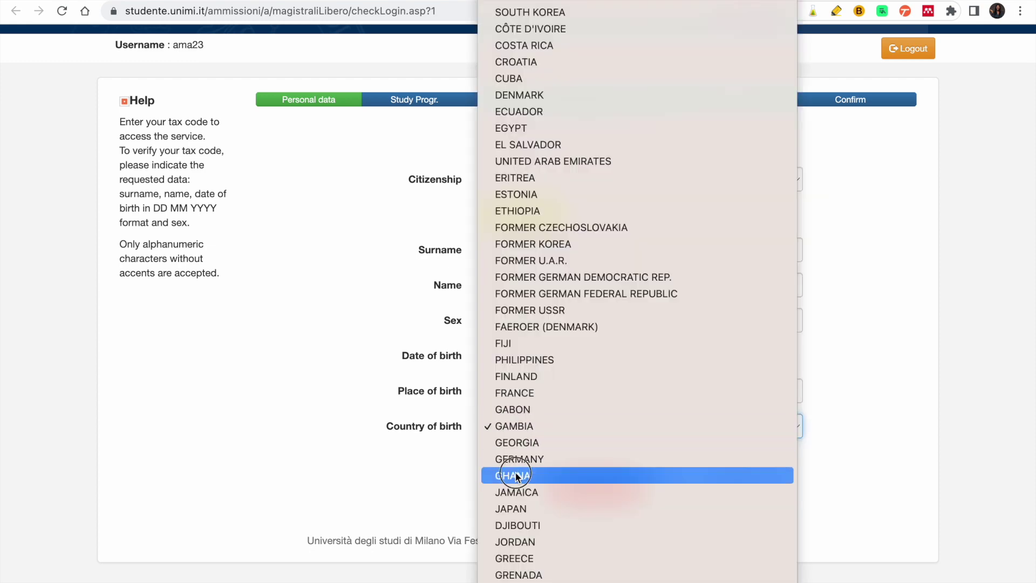
left_click(515, 476)
- Accept the personal data policy and mark the qualification as Foreign
left_click(729, 493)
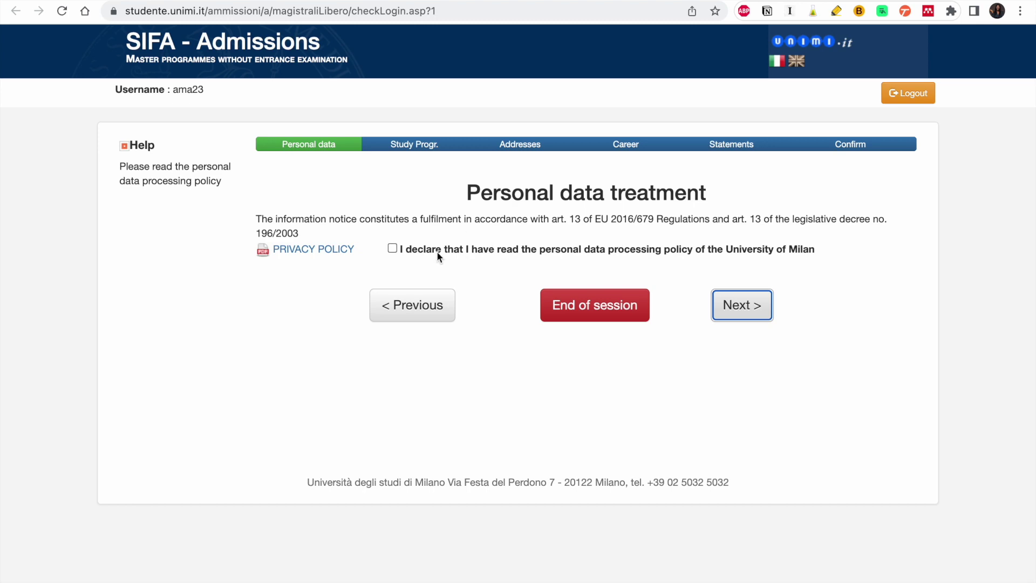
left_click(435, 250)
left_click(737, 316)
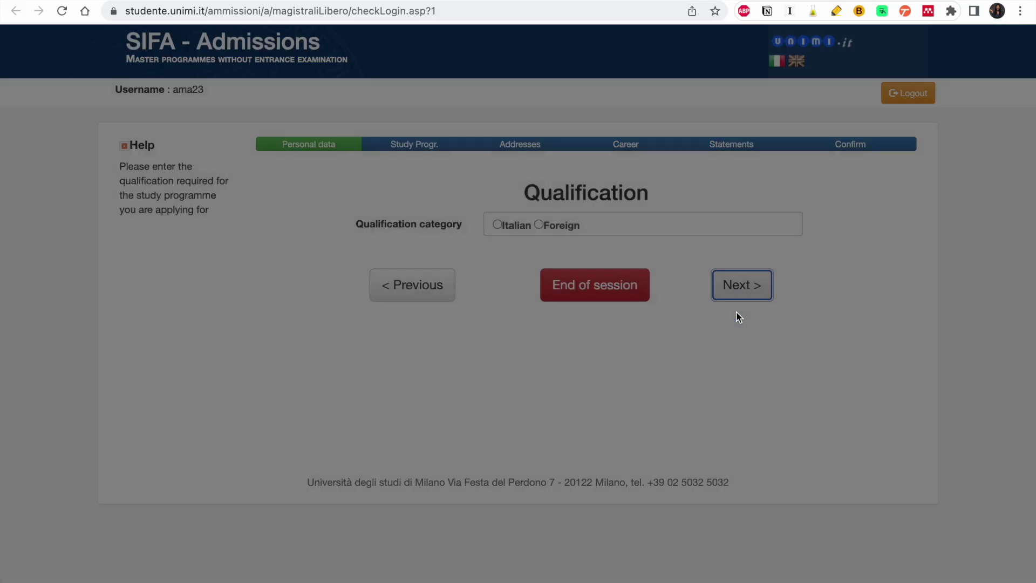
left_click(540, 226)
left_click(742, 284)
- Select and confirm GEOPHYSICS (CLASSE LM-79) as the study programme
scroll(755, 289, "up", 3)
scroll(755, 291, "up", 2)
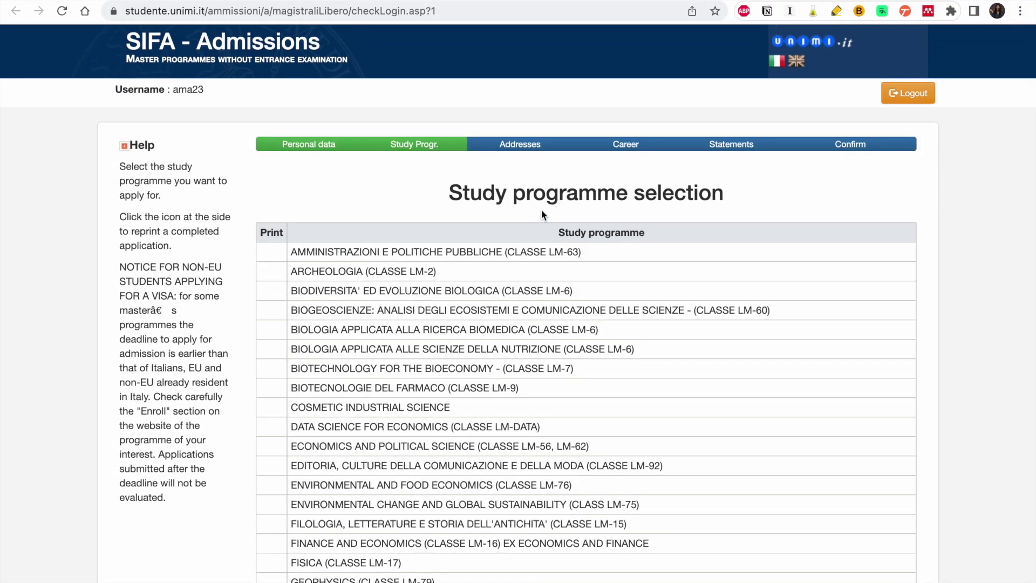
left_click(534, 524)
scroll(535, 534, "down", 3)
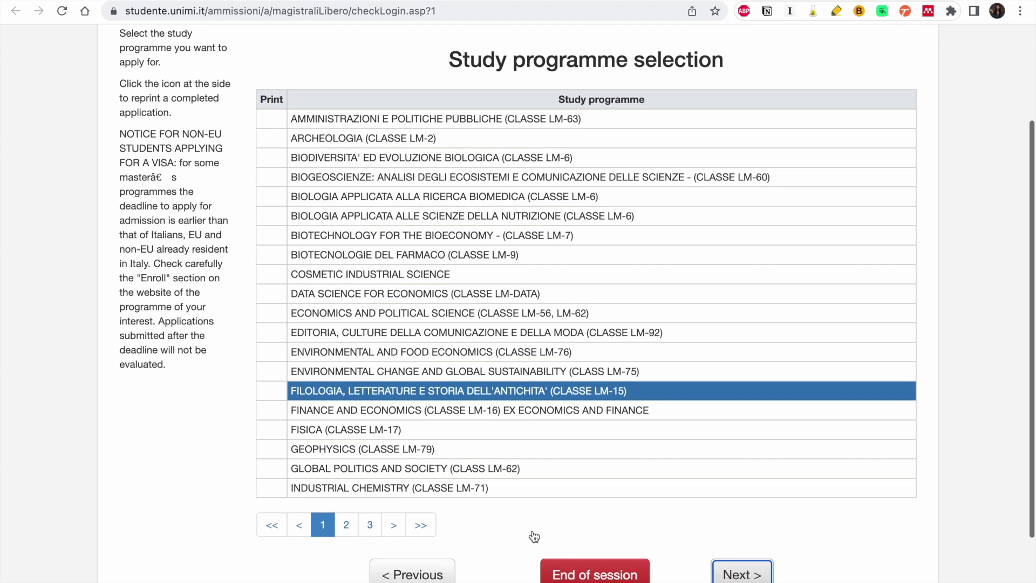
left_click(390, 452)
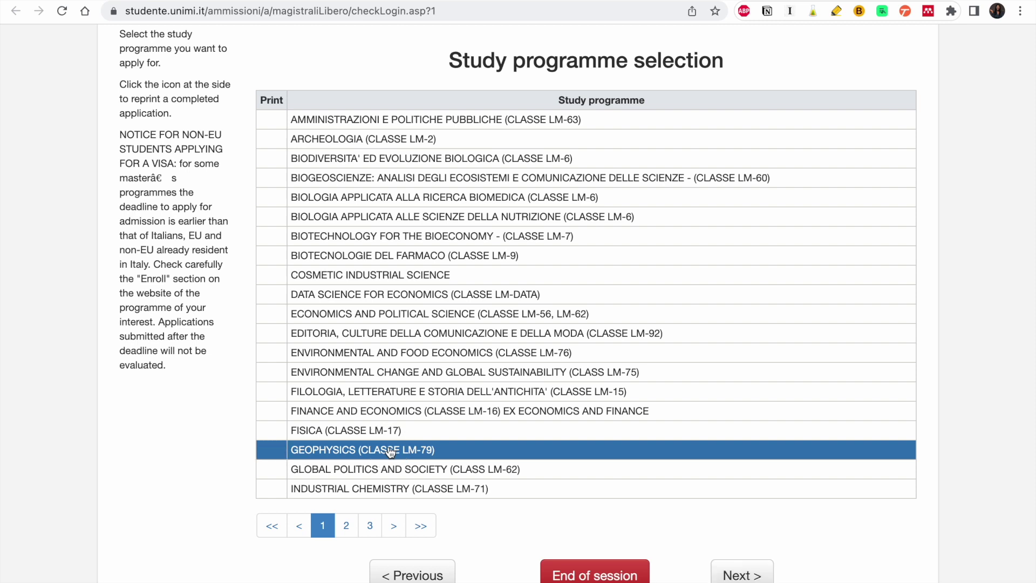
scroll(176, 173, "up", 1)
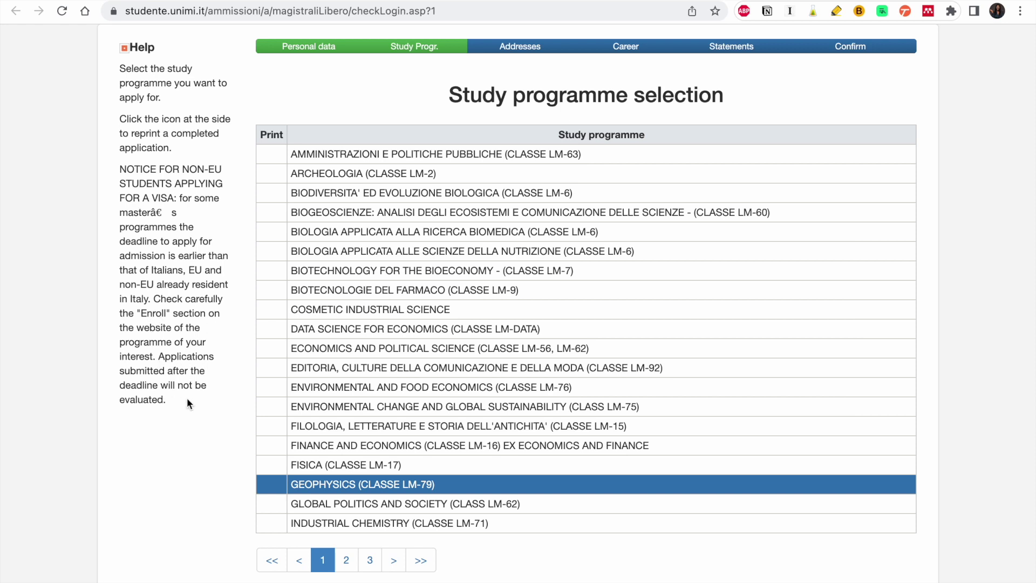
scroll(486, 367, "down", 2)
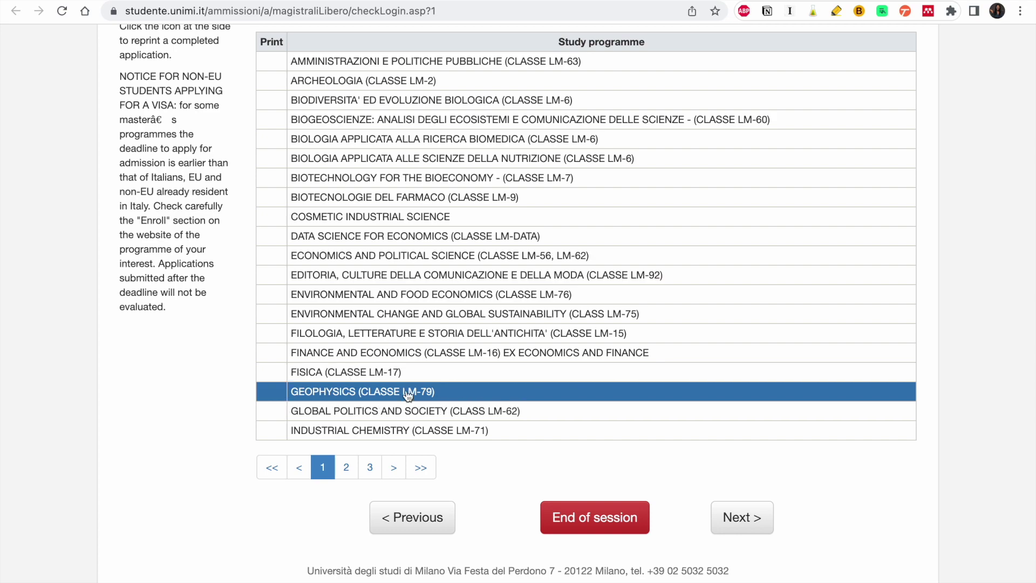
left_click(744, 515)
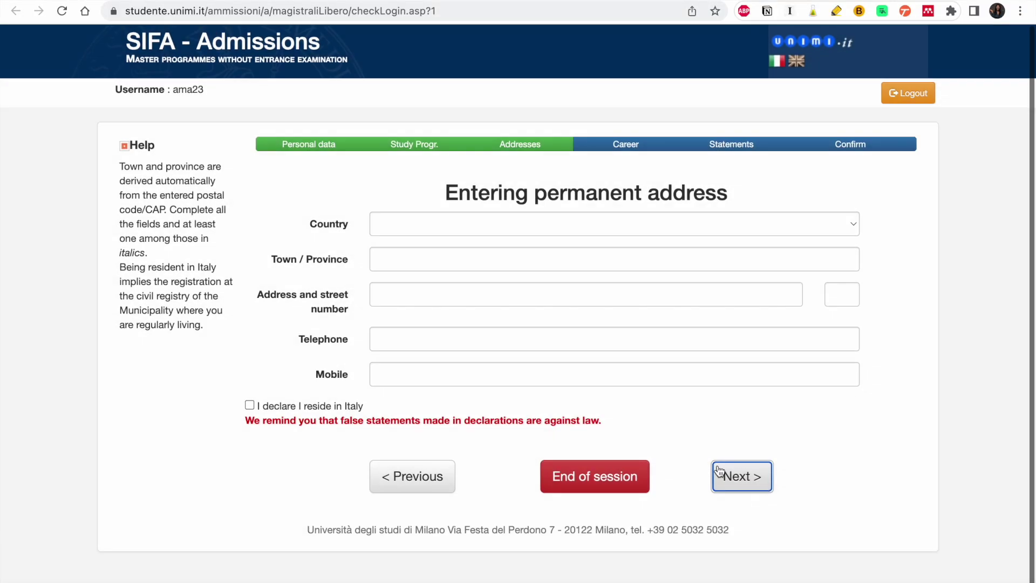
left_click(519, 227)
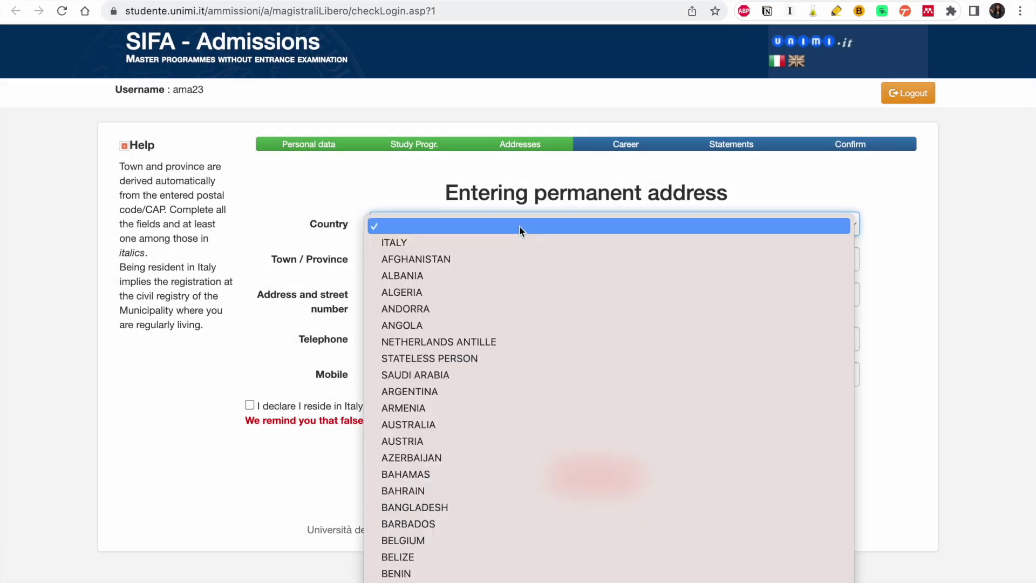
scroll(503, 272, "down", 10)
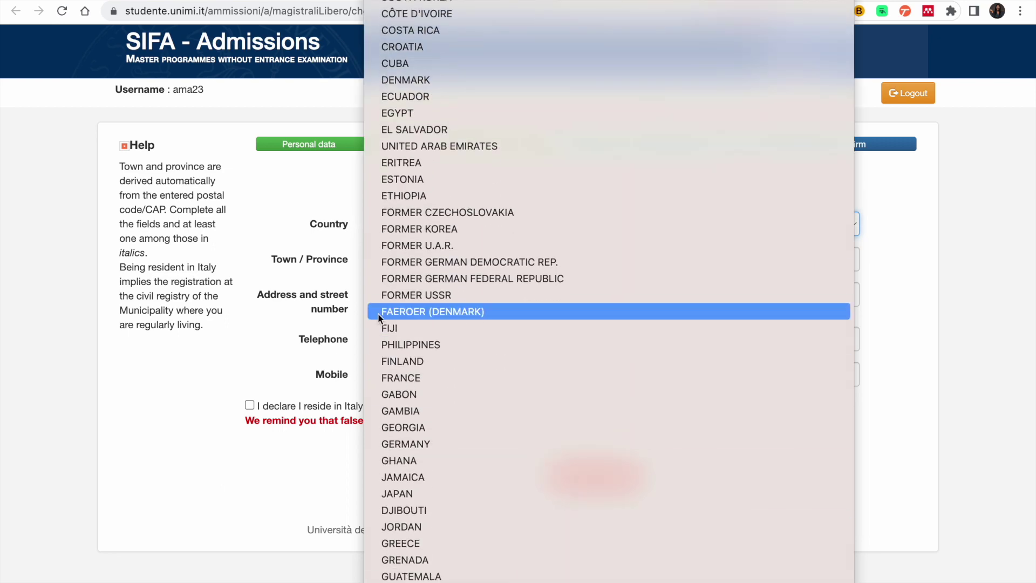
left_click(408, 460)
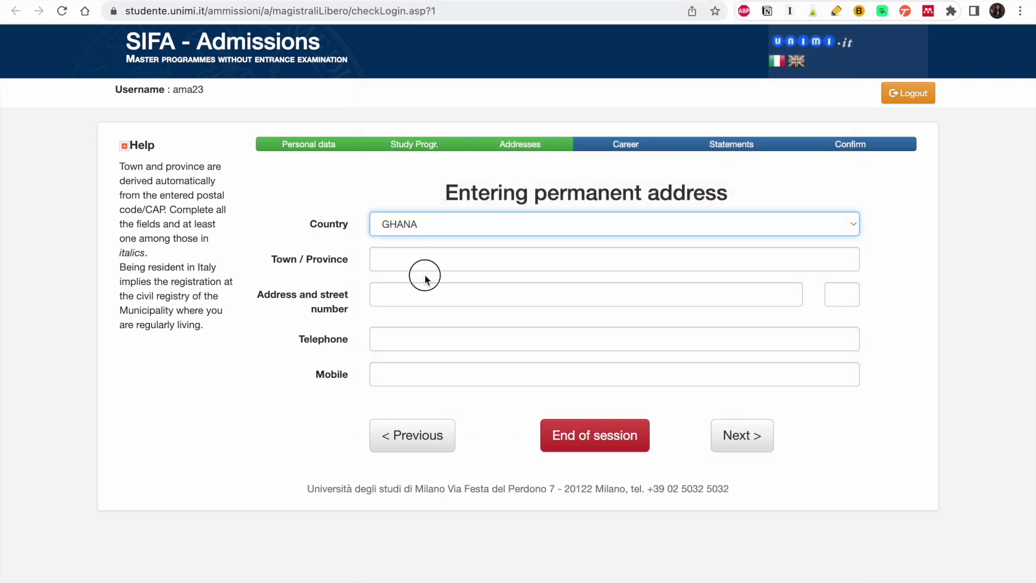
left_click(425, 268)
type("ACCRA")
left_click(396, 300)
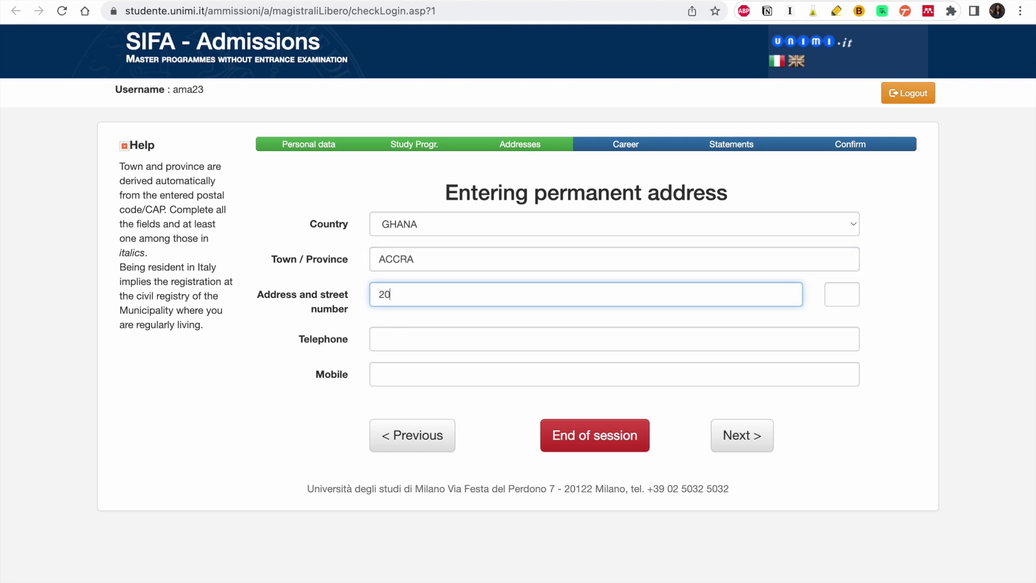
left_click(384, 339)
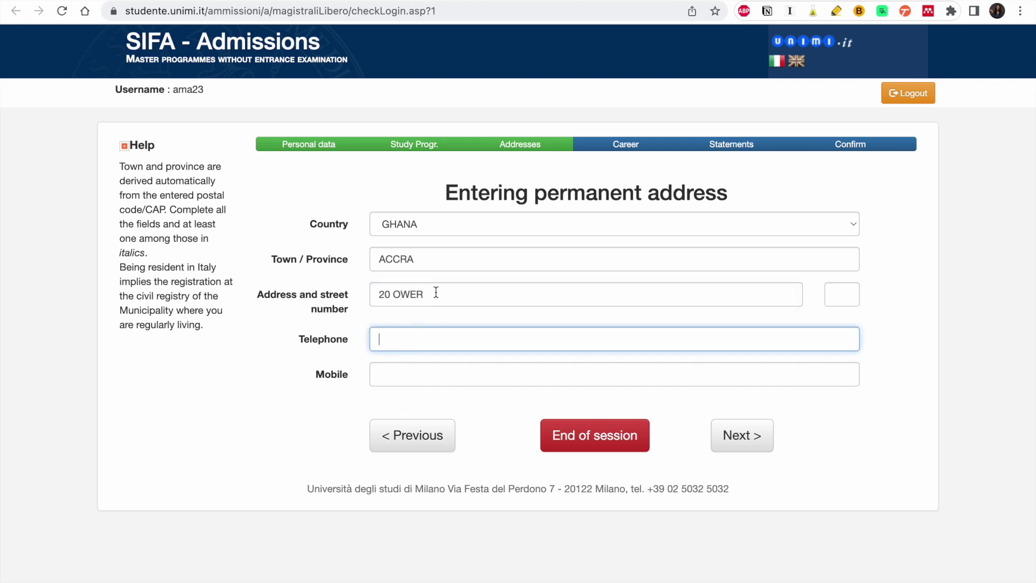
left_click(735, 436)
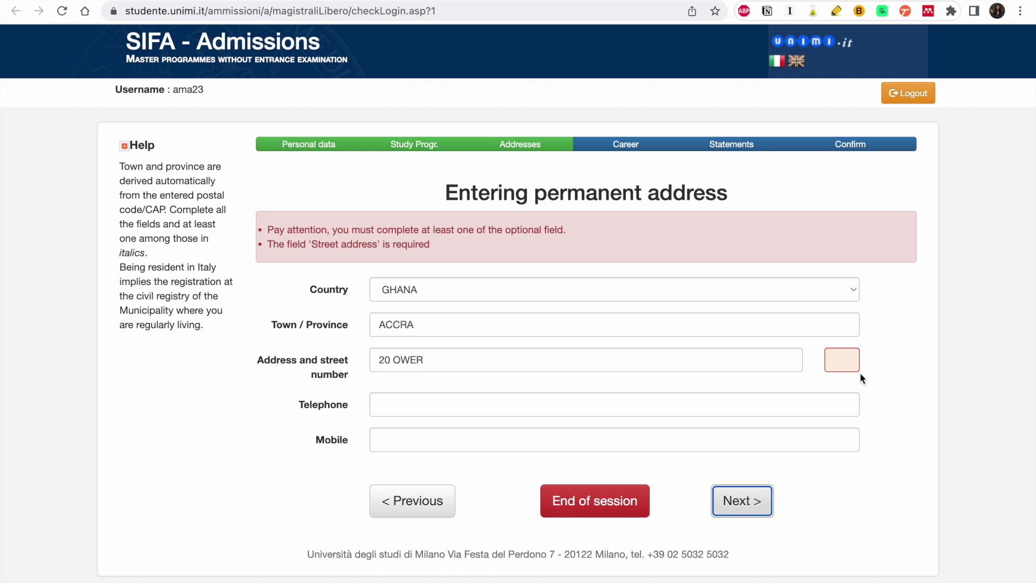
- Move the house number from the street address into the street number field and resubmit
left_click(438, 360)
left_click_drag(438, 360, 374, 361)
key("ctrl+x")
left_click(842, 360)
key("ctrl+v")
left_click(734, 507)
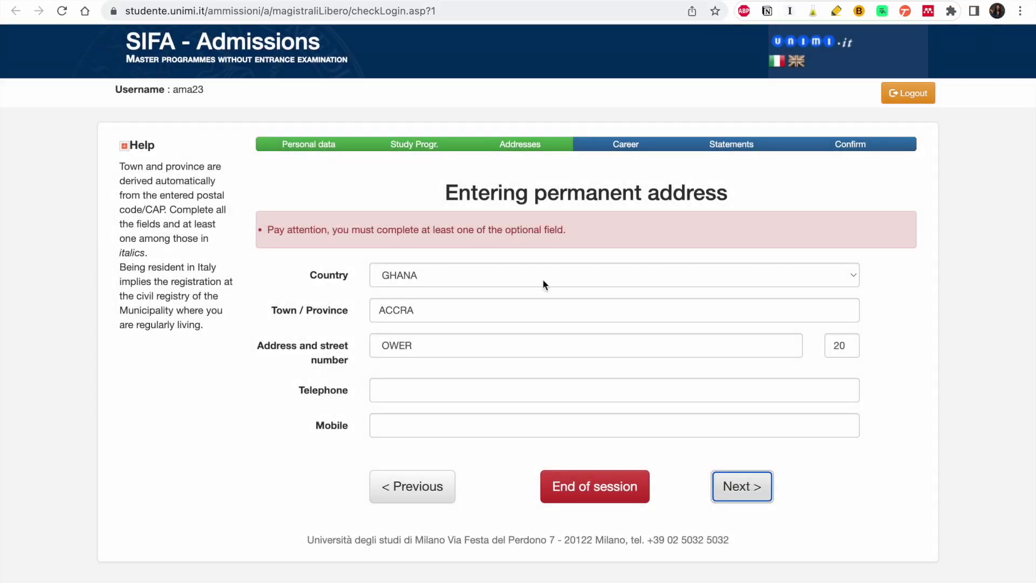
left_click(526, 383)
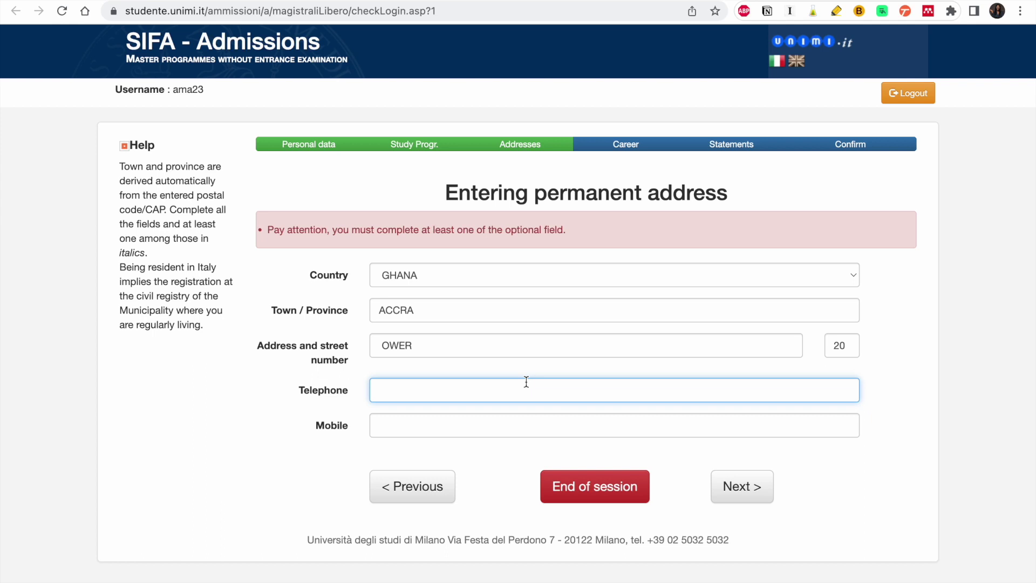
left_click(757, 499)
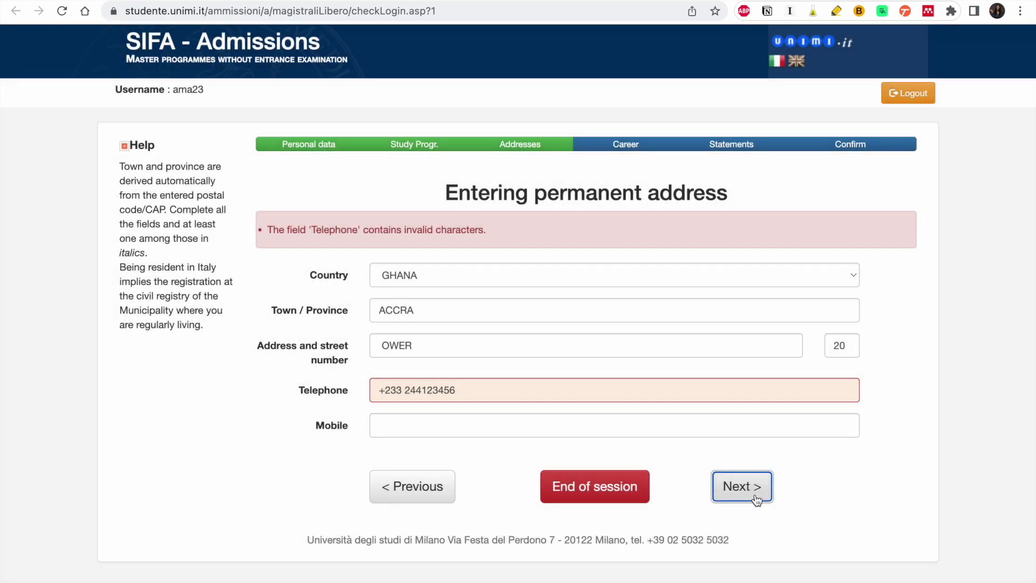
left_click(385, 389)
key("BackSpace")
type("00")
left_click(756, 500)
- Remove the space from the telephone number and submit the permanent address
left_click(409, 383)
left_click(409, 389)
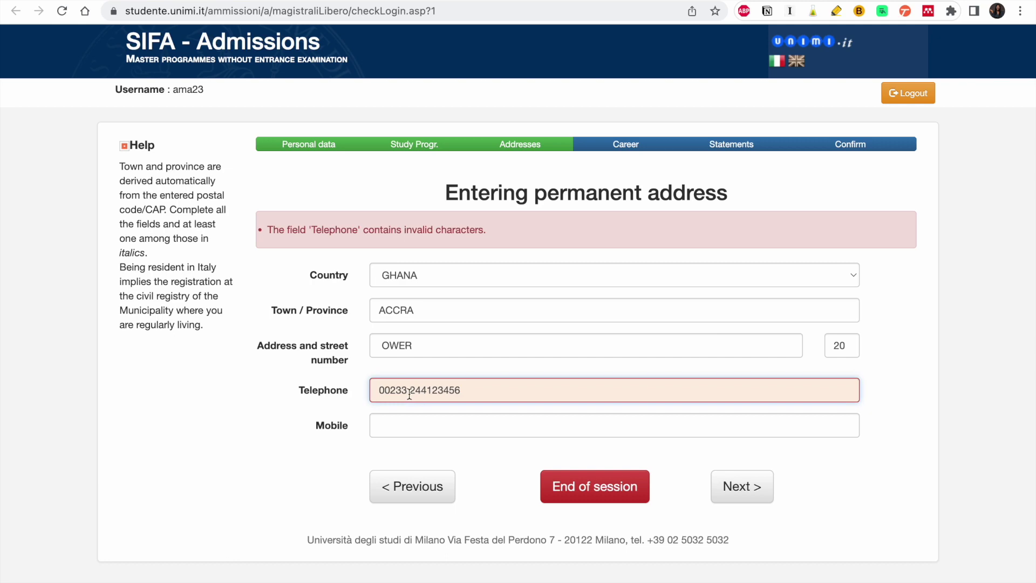
key("BackSpace")
left_click(749, 487)
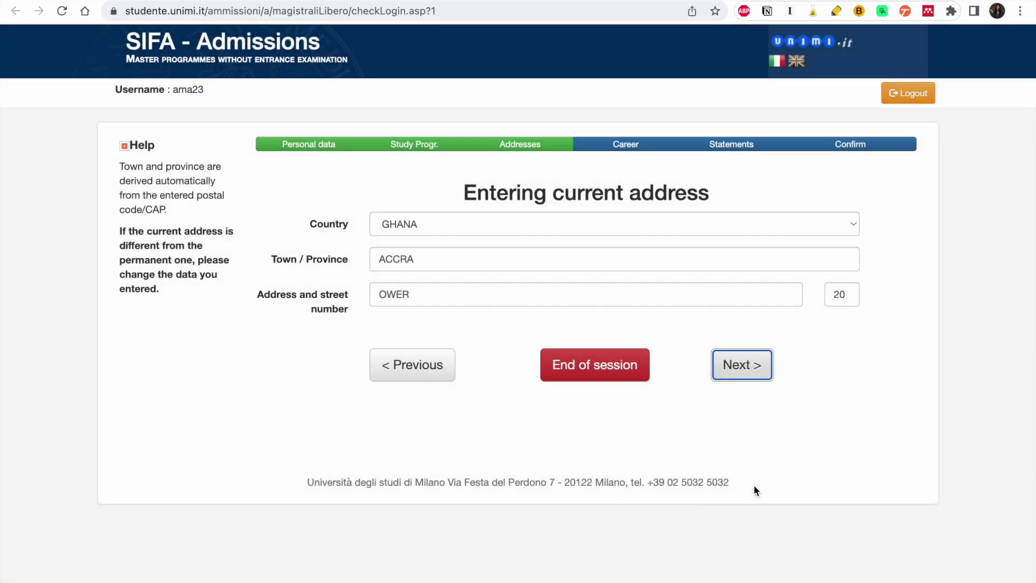
- Confirm the current address, choose Graduate as student career state, and continue
left_click(744, 365)
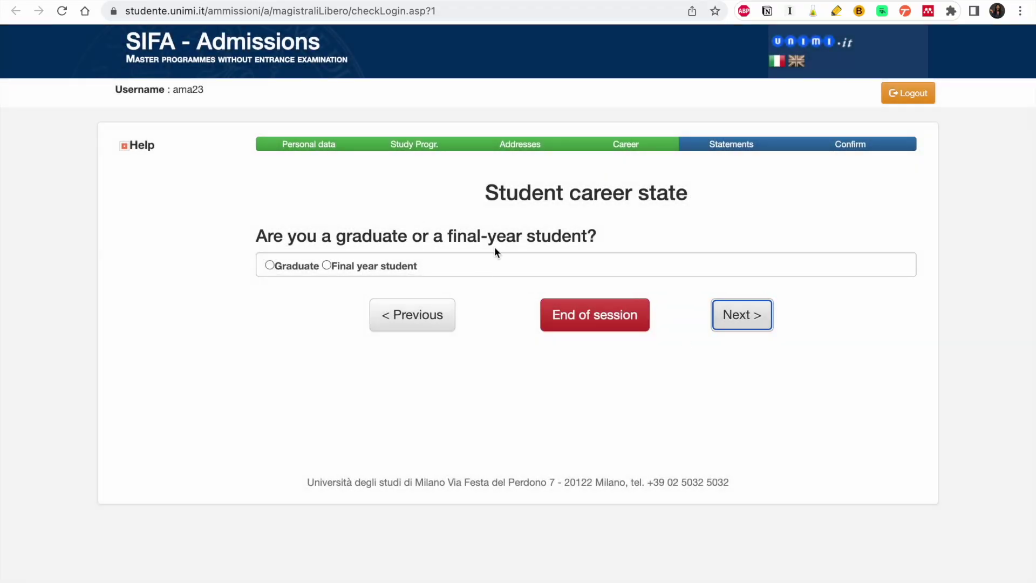
left_click(288, 269)
left_click(739, 313)
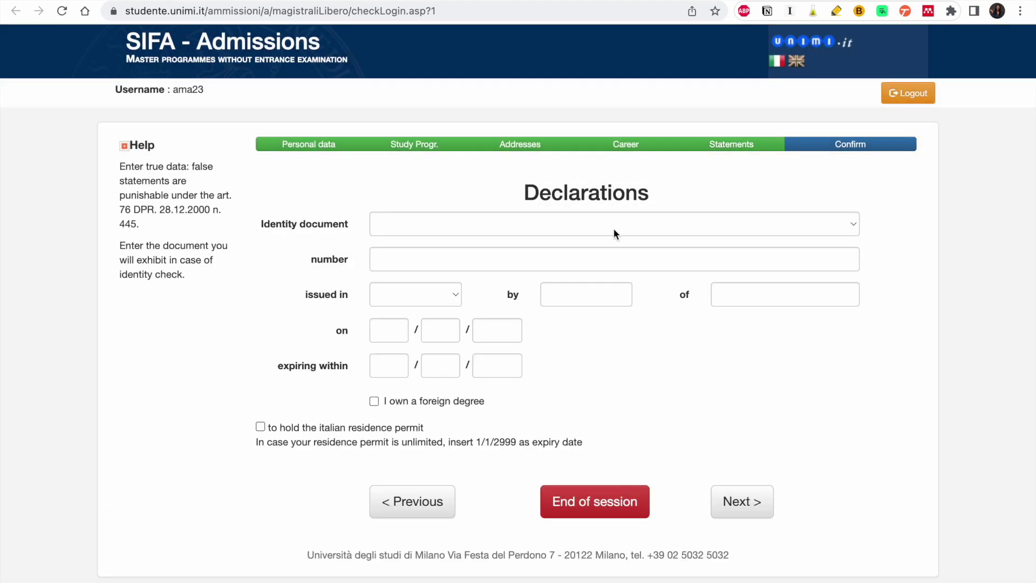
- Declare a Foreign Passport, enter its number, and set it issued abroad in GHANA
left_click(490, 228)
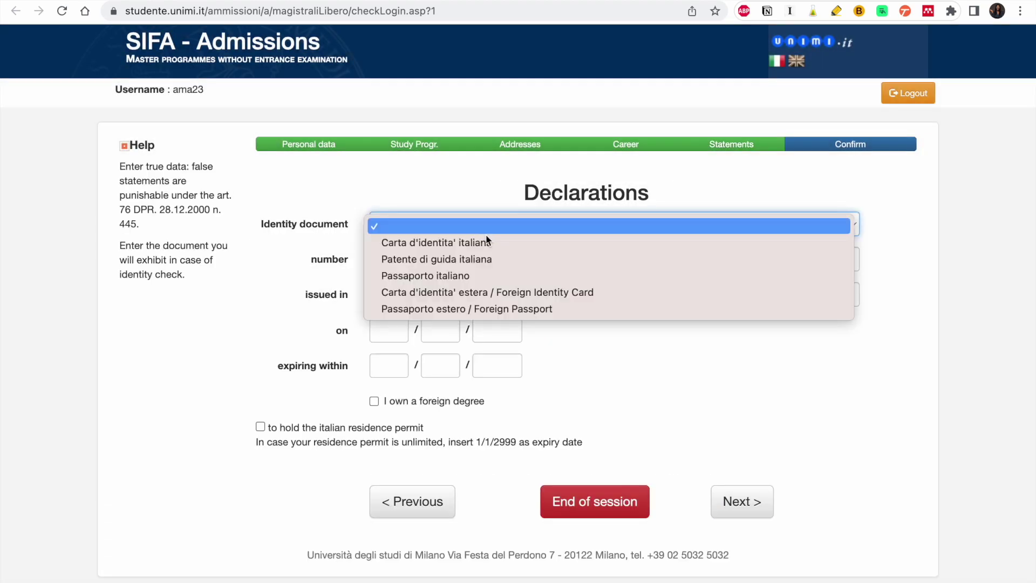
left_click(476, 307)
left_click(444, 265)
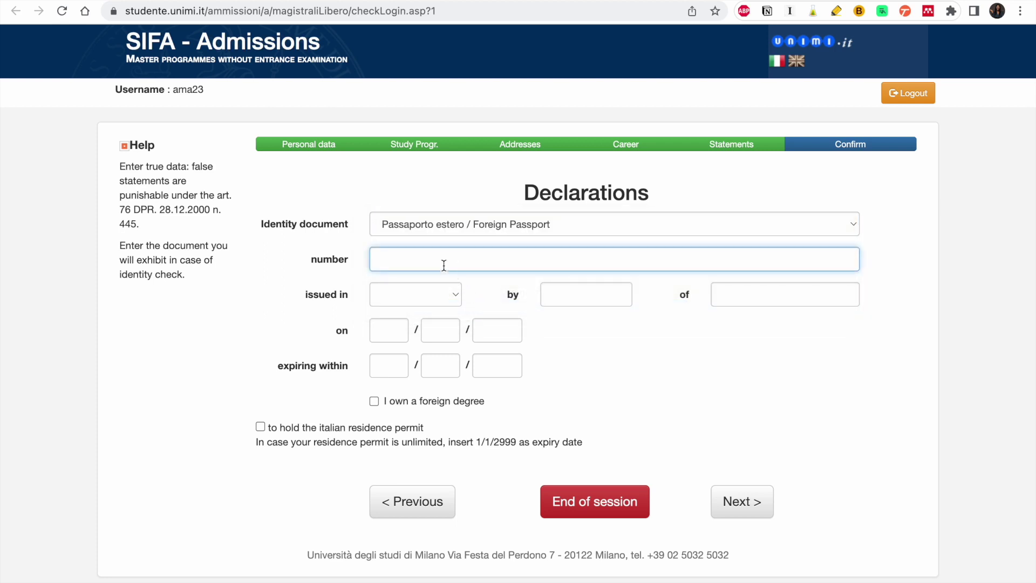
left_click(432, 296)
left_click(425, 327)
left_click(583, 301)
type("GHANA")
key("BackSpace")
key("BackSpace")
key("BackSpace")
key("BackSpace")
key("BackSpace")
left_click(779, 297)
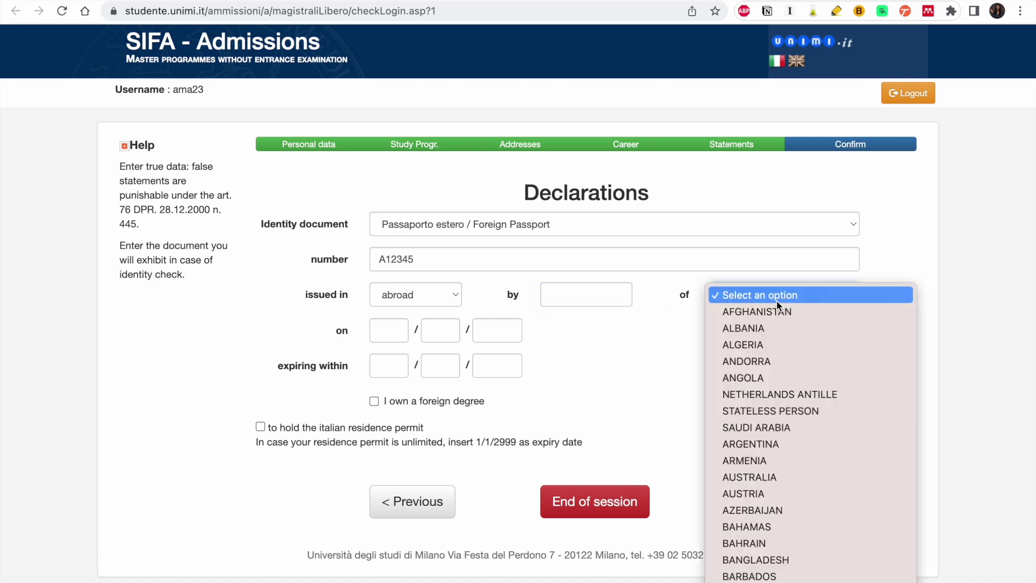
scroll(776, 301, "down", 10)
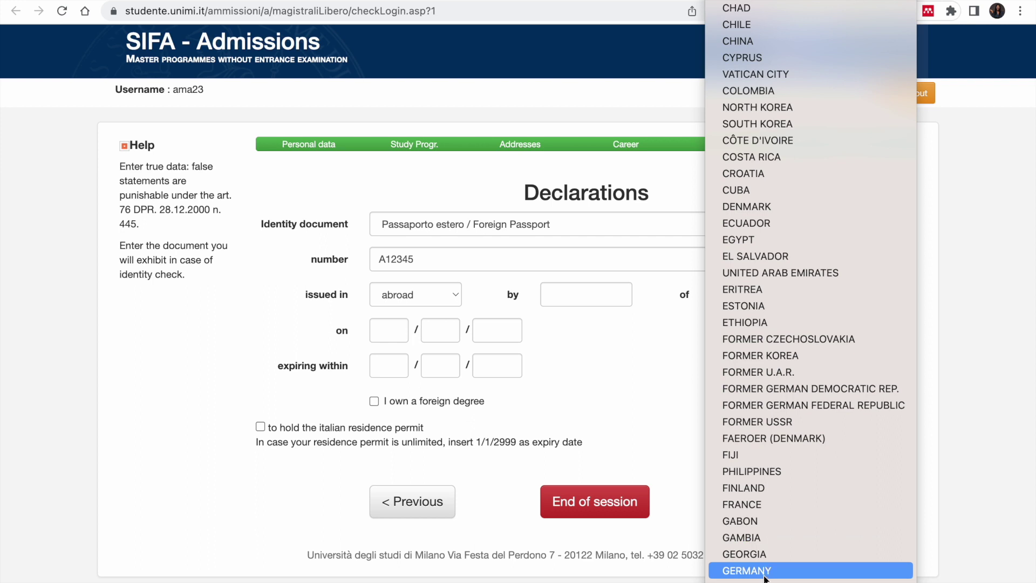
left_click(777, 580)
left_click(577, 298)
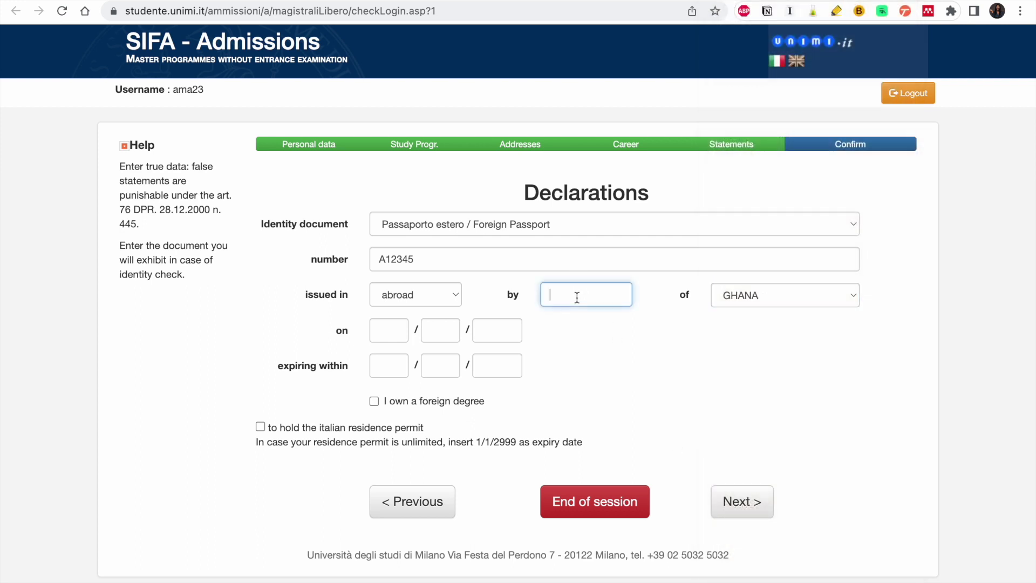
- Set issue date 23/01/2020 and expiry 24/01/2030, and tick 'I own a foreign degree'
left_click(394, 333)
type("23")
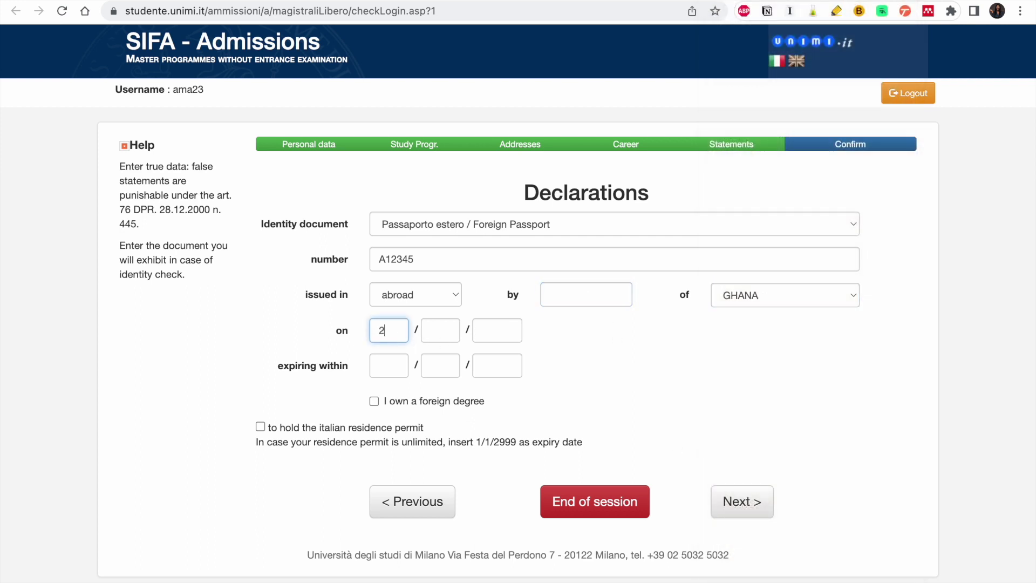
left_click(429, 337)
type("01")
left_click(485, 330)
type("2020")
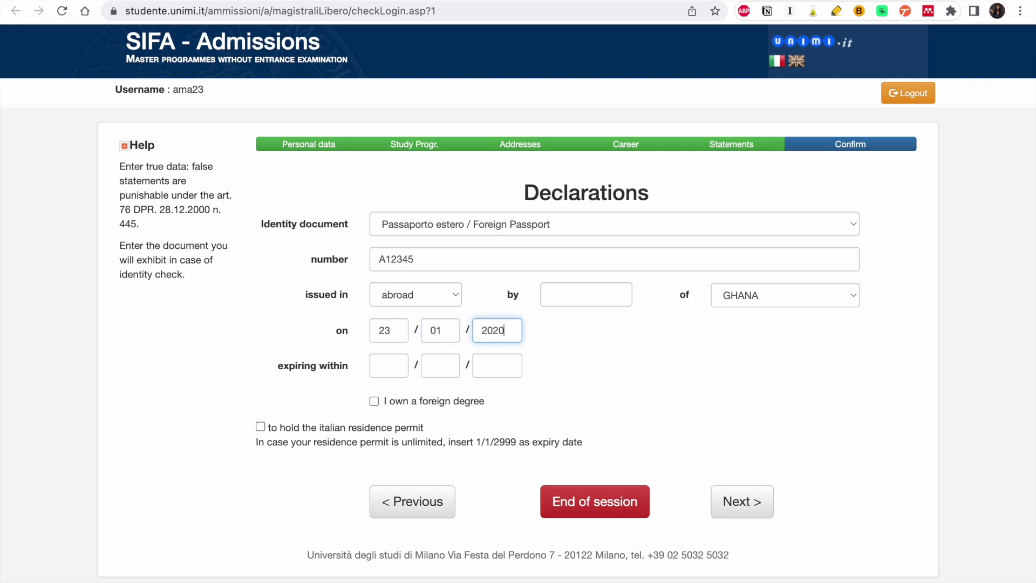
left_click(386, 366)
type("24")
left_click(426, 366)
type("01")
left_click(496, 373)
type("2030")
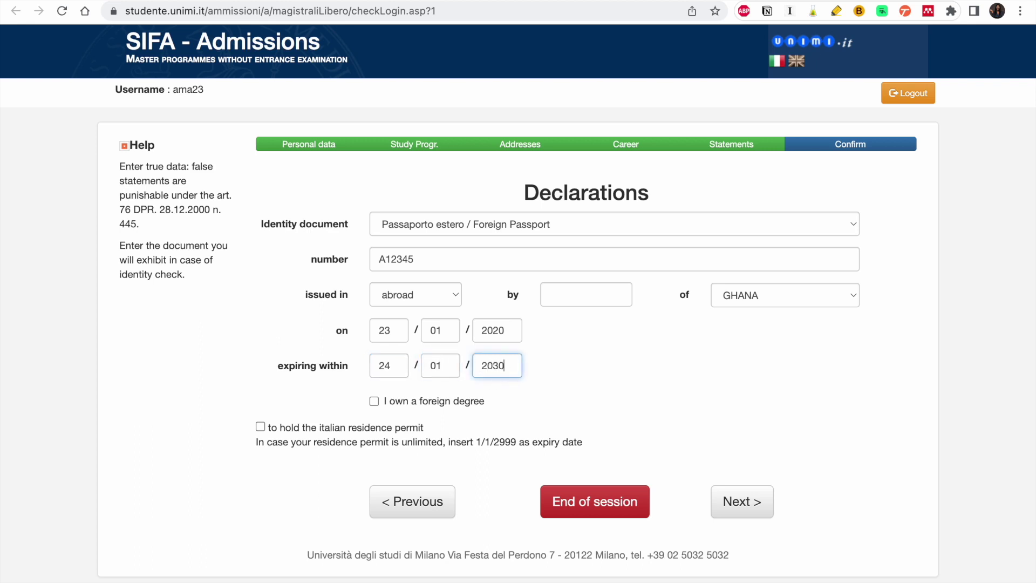
left_click(396, 402)
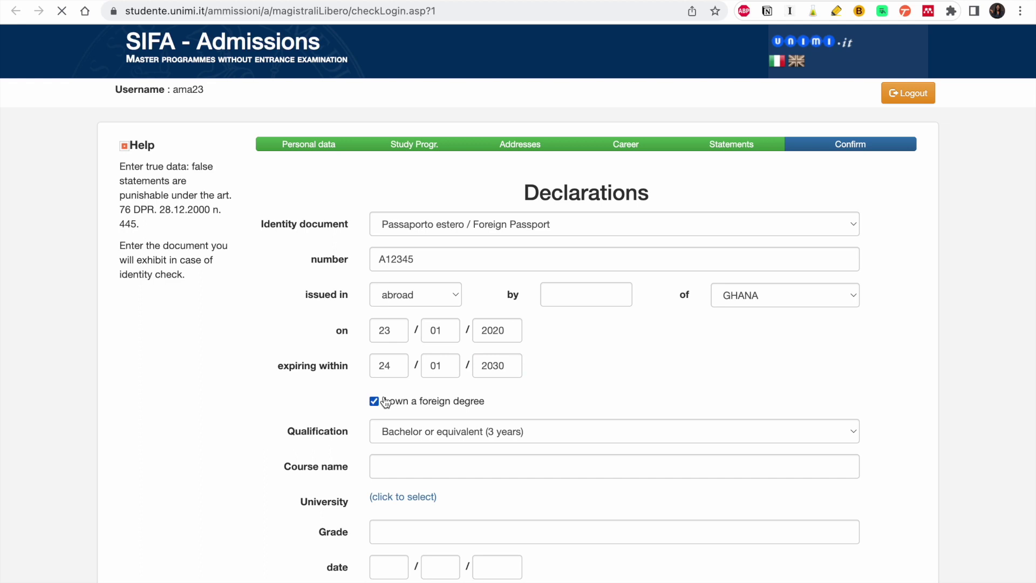
- Set the qualification to Bachelor (4 years) in GEOLOGICAL ENGINEERING
scroll(384, 478, "down", 3)
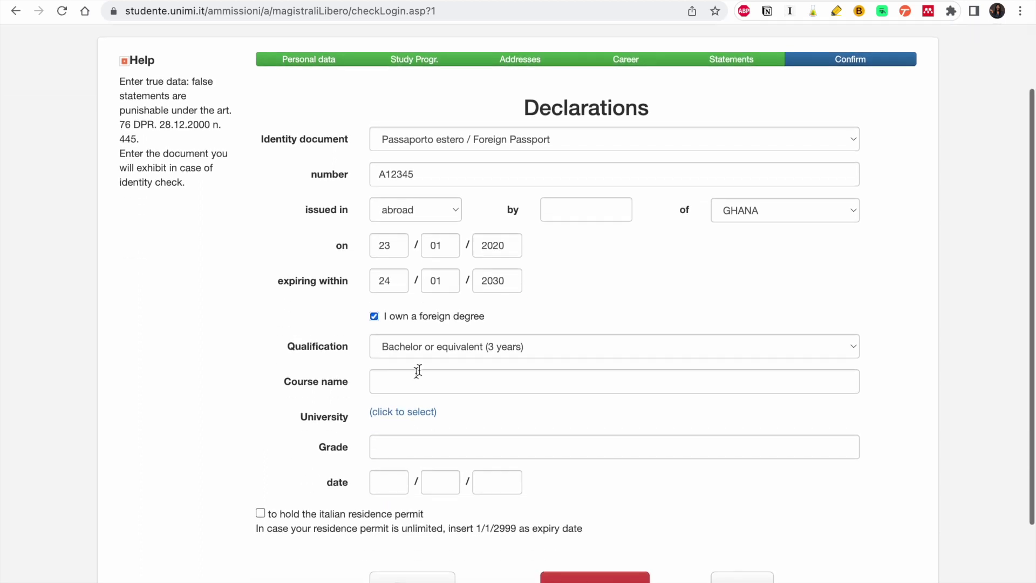
left_click(435, 347)
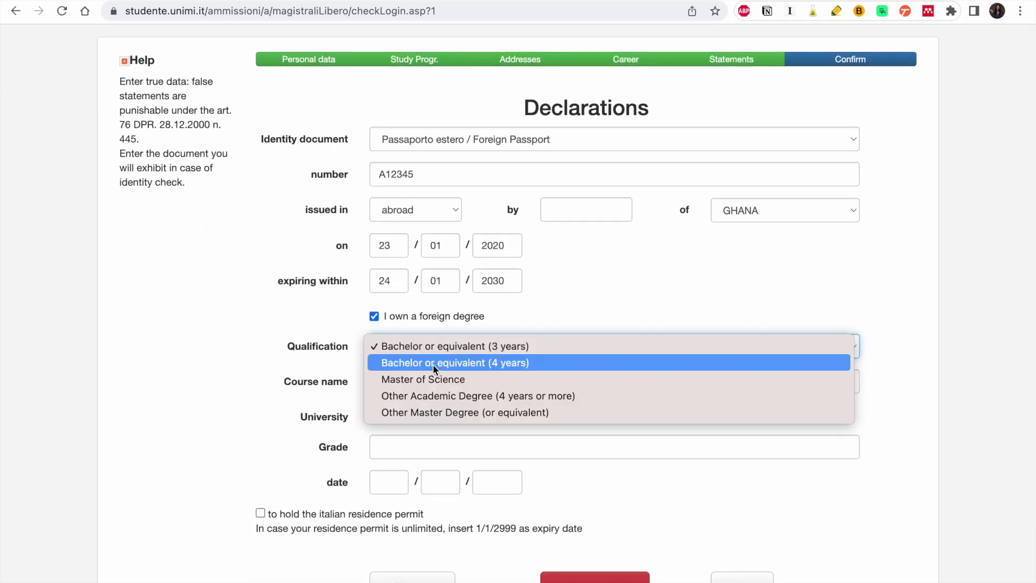
left_click(433, 364)
left_click(421, 384)
type("C")
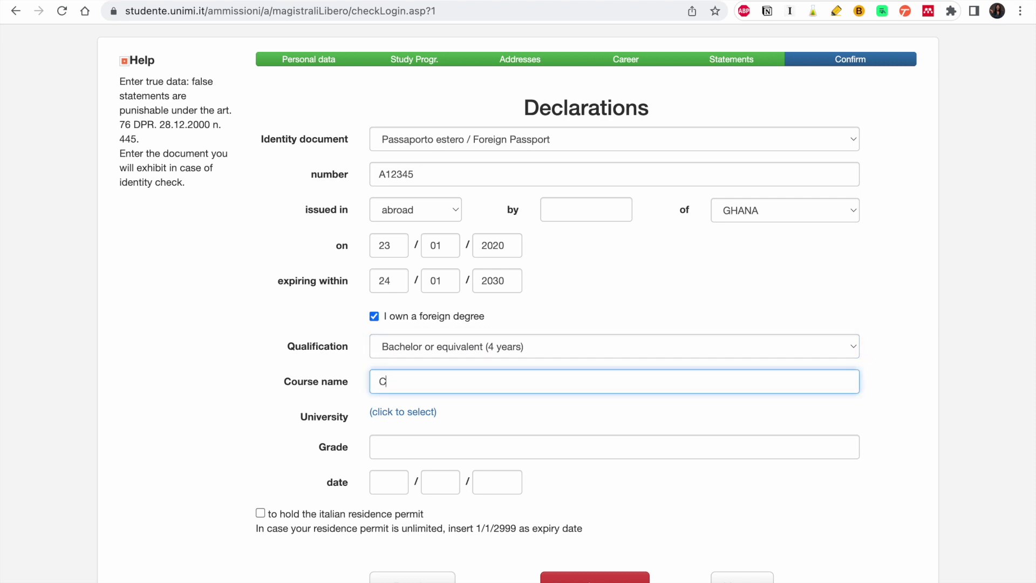
type("IVIGEOLOGICAL ENGINEERING")
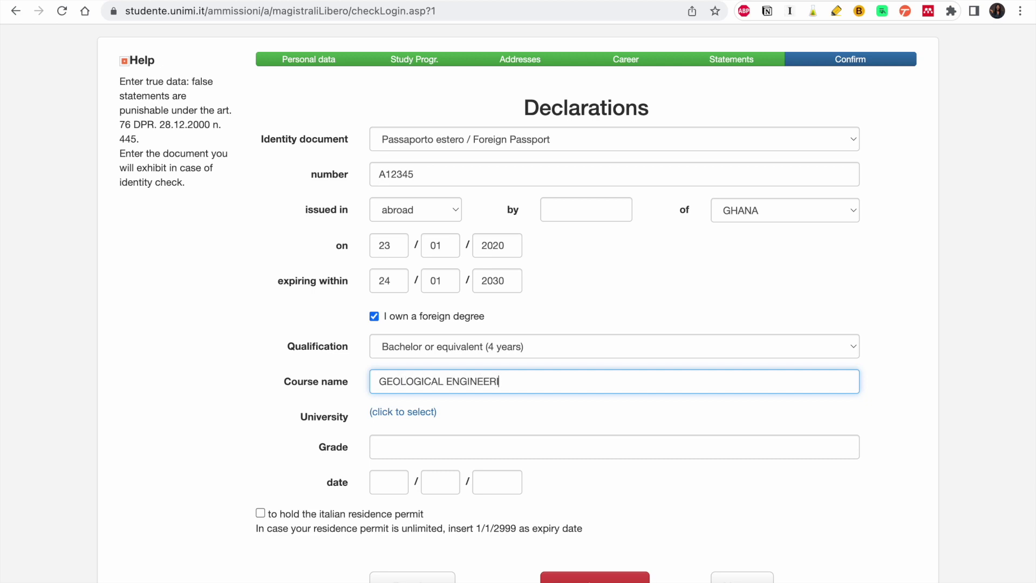
- Select Kwame Nkrumah University in KUMASI as the issuing university
left_click(398, 414)
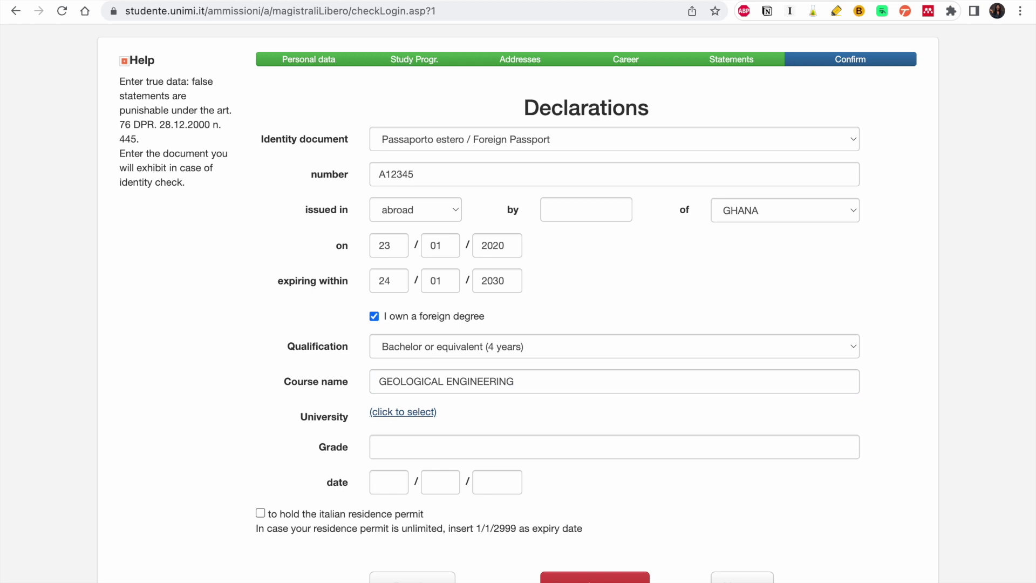
left_click(437, 260)
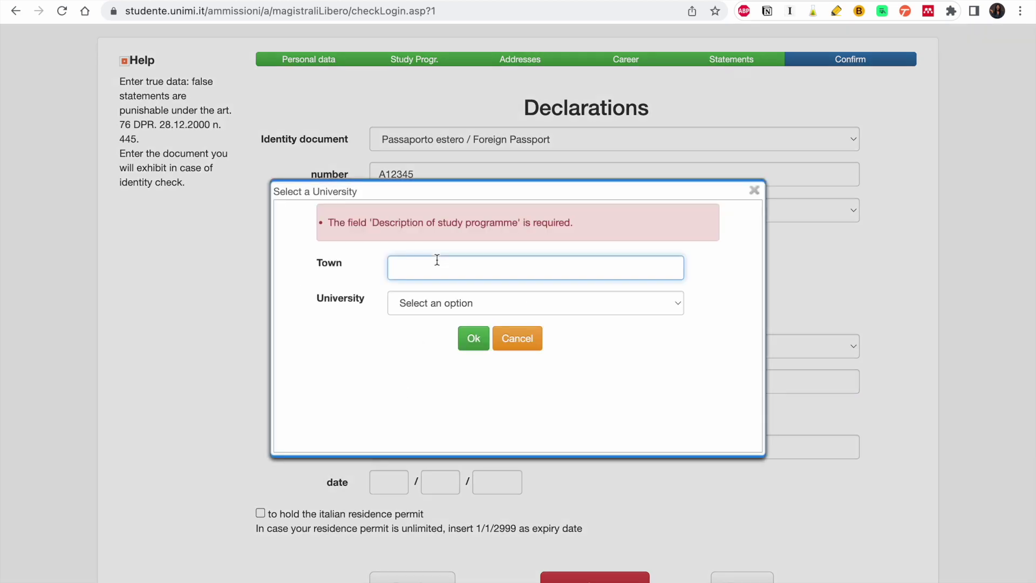
type("KUMASI")
left_click(474, 300)
left_click(470, 304)
left_click(467, 309)
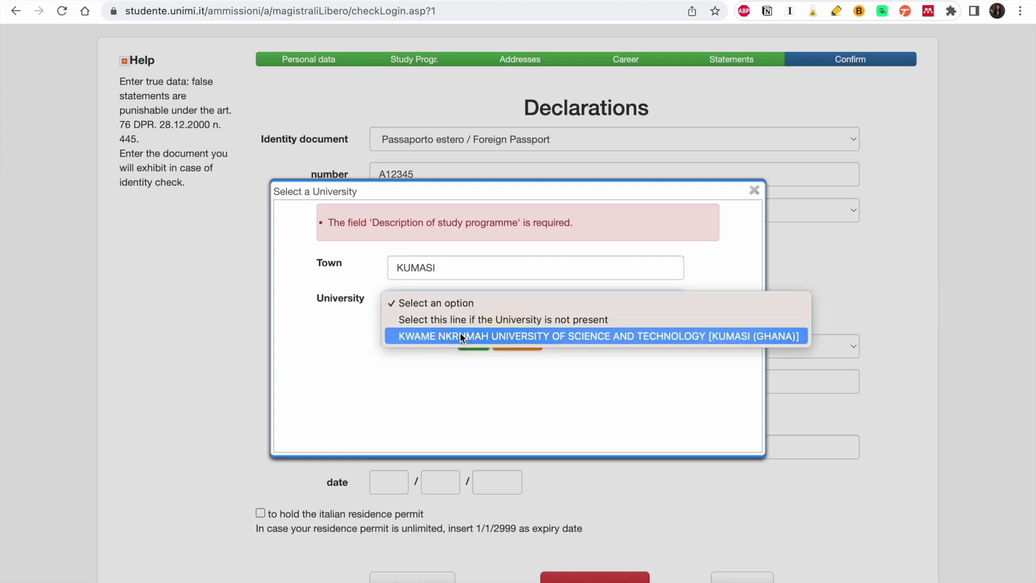
left_click(460, 334)
left_click(468, 339)
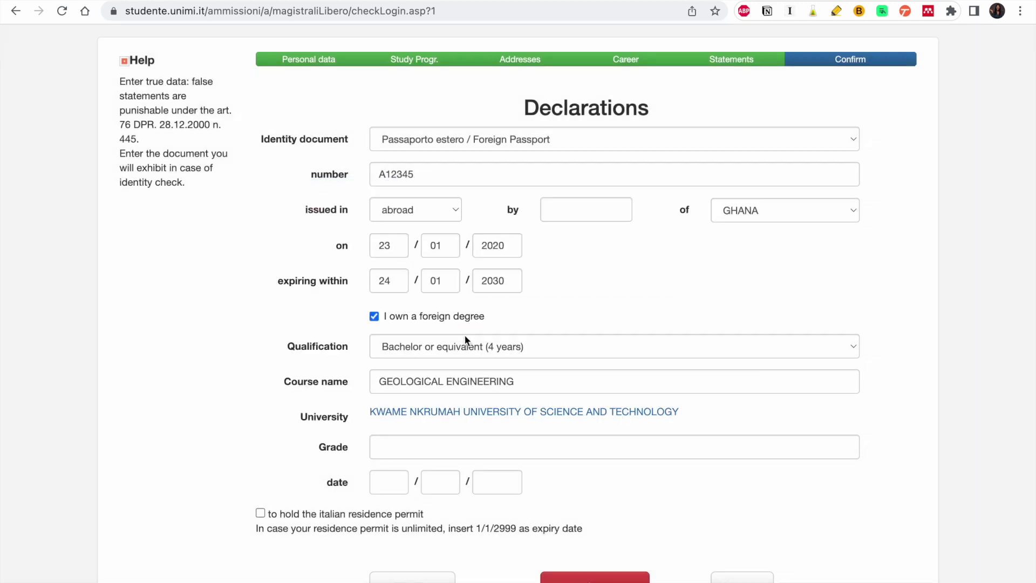
- Enter grade 71/100 and degree date 23/01/2020, then submit the declarations
left_click(444, 442)
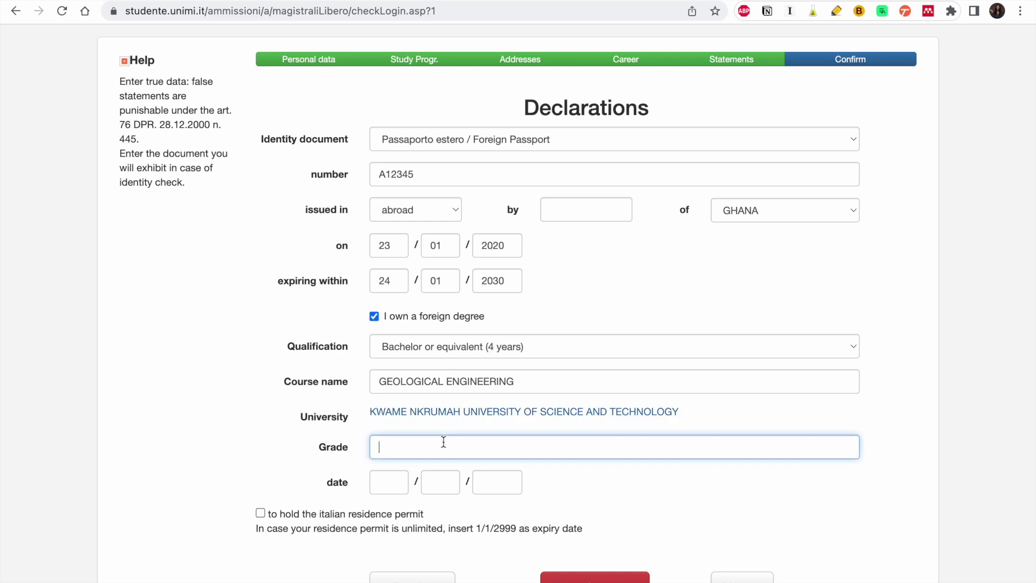
type("71/100")
left_click(387, 486)
type("23")
left_click(440, 487)
type("01")
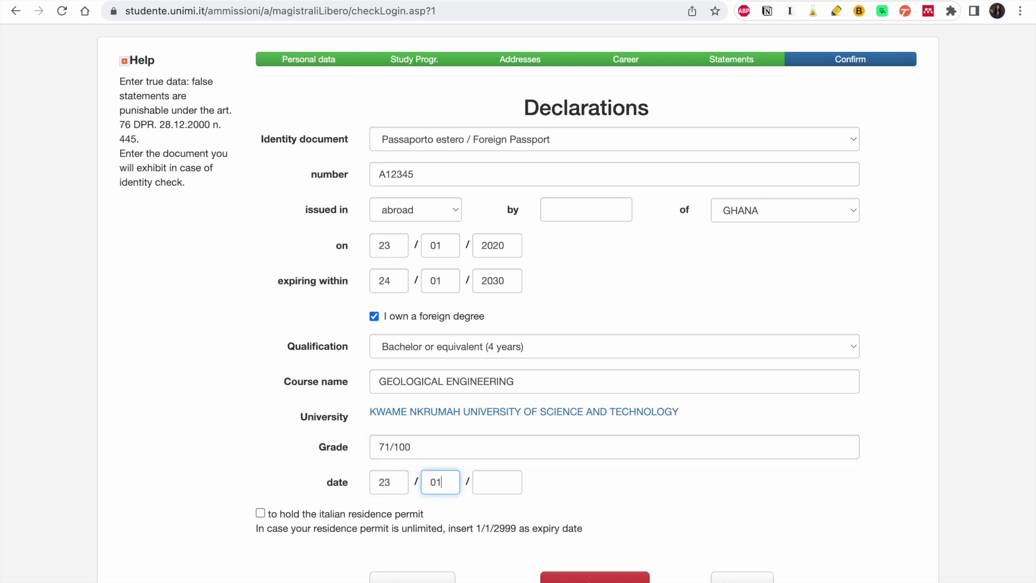
left_click(509, 484)
type("2020")
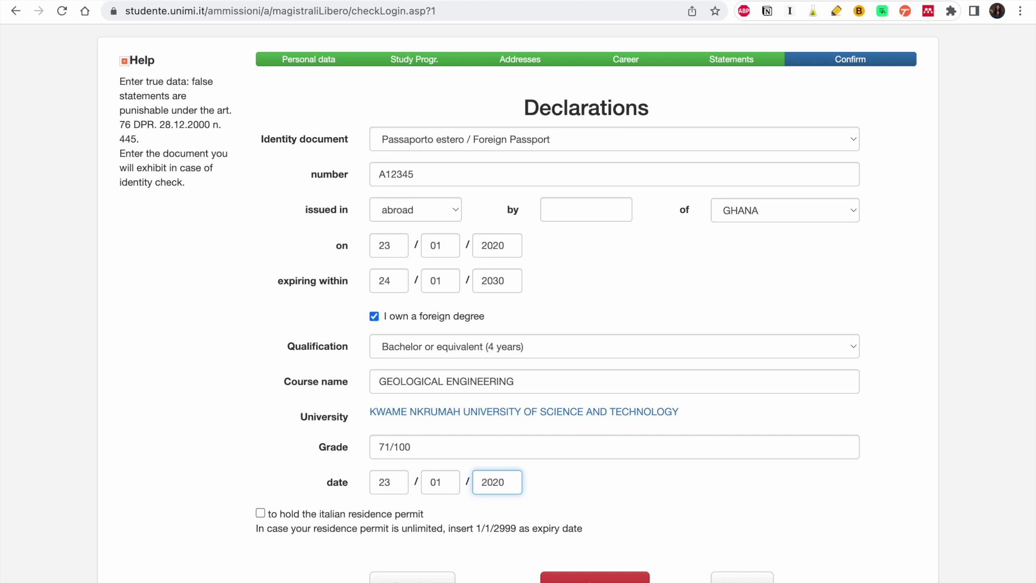
scroll(299, 522, "down", 1)
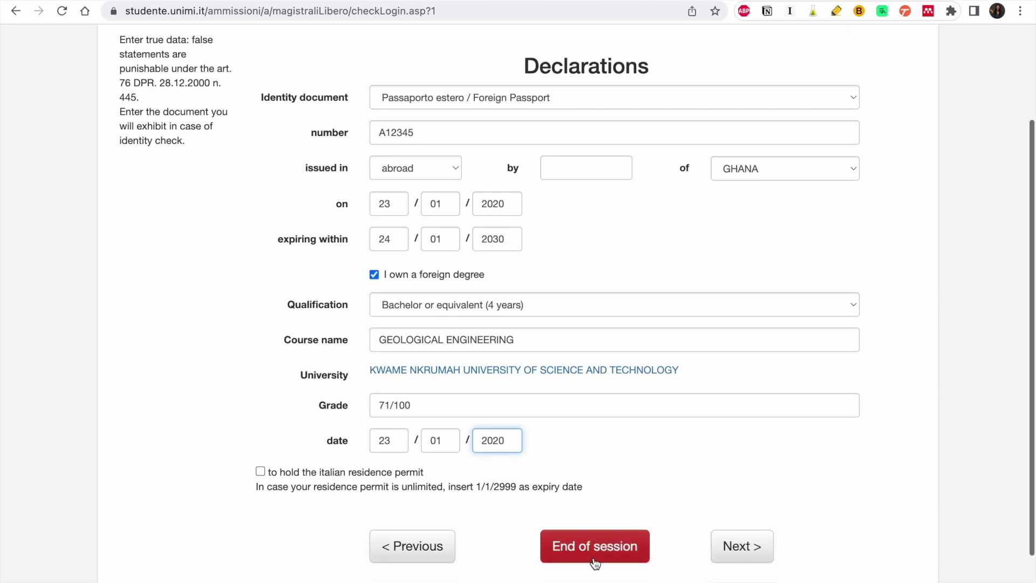
left_click(748, 542)
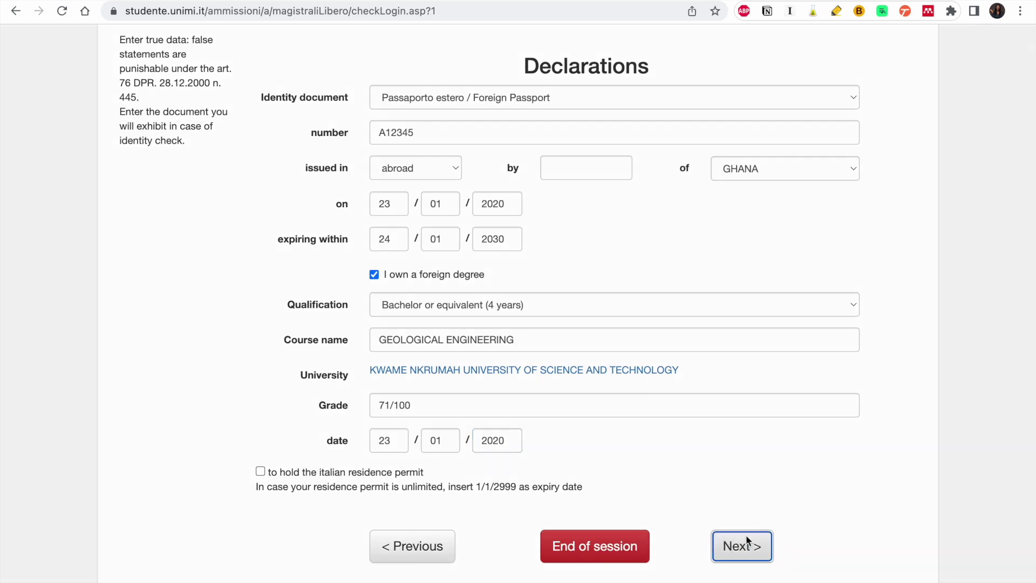
left_click(573, 343)
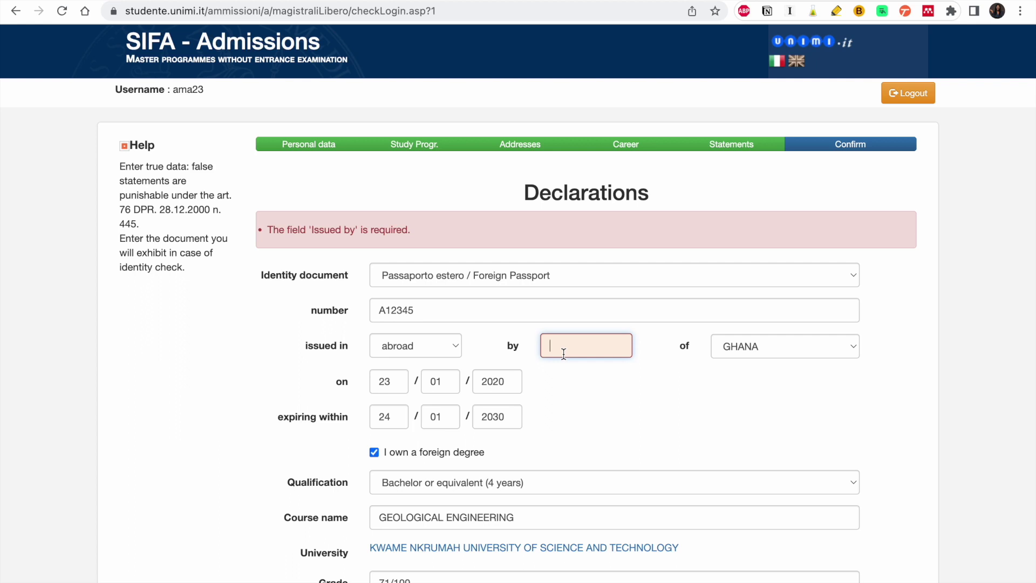
- Type 'IMMIGR' in the passport's 'Issued by' field, pick CONSOLATO, and submit the Declarations
type("IMMIGA")
key("BackSpace")
type("R")
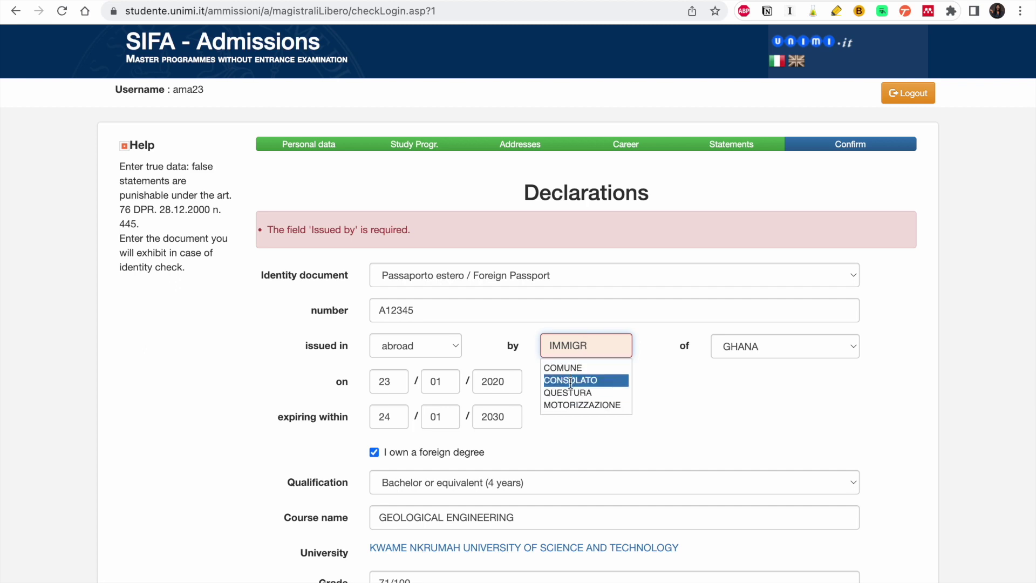
scroll(570, 395, "down", 1)
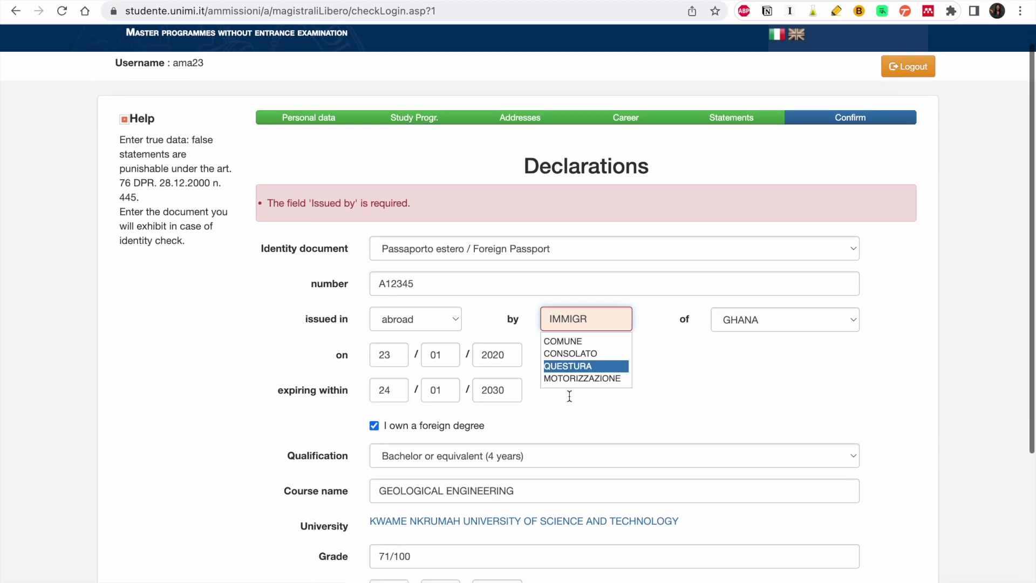
left_click(581, 354)
left_click(614, 319)
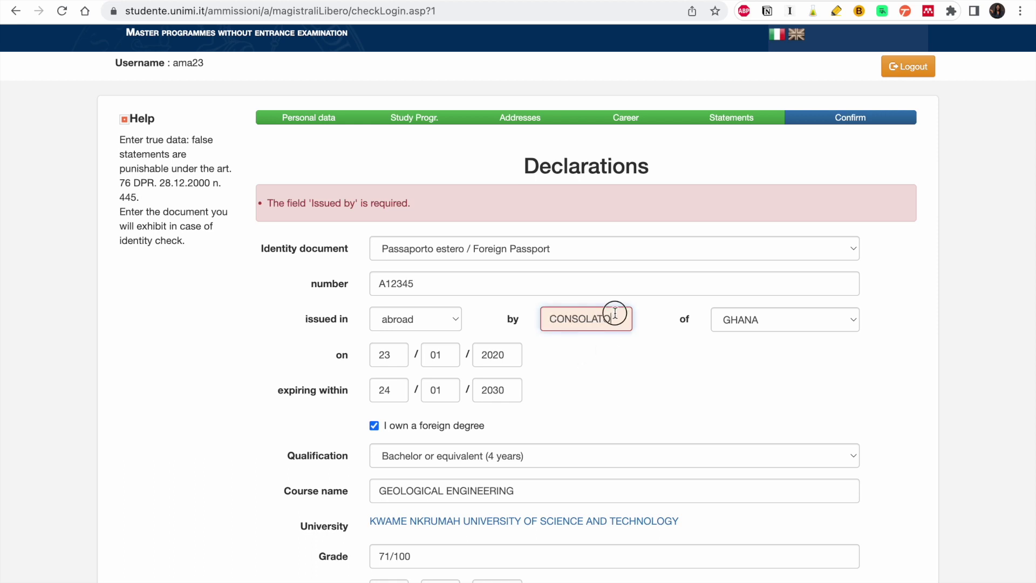
left_click(604, 355)
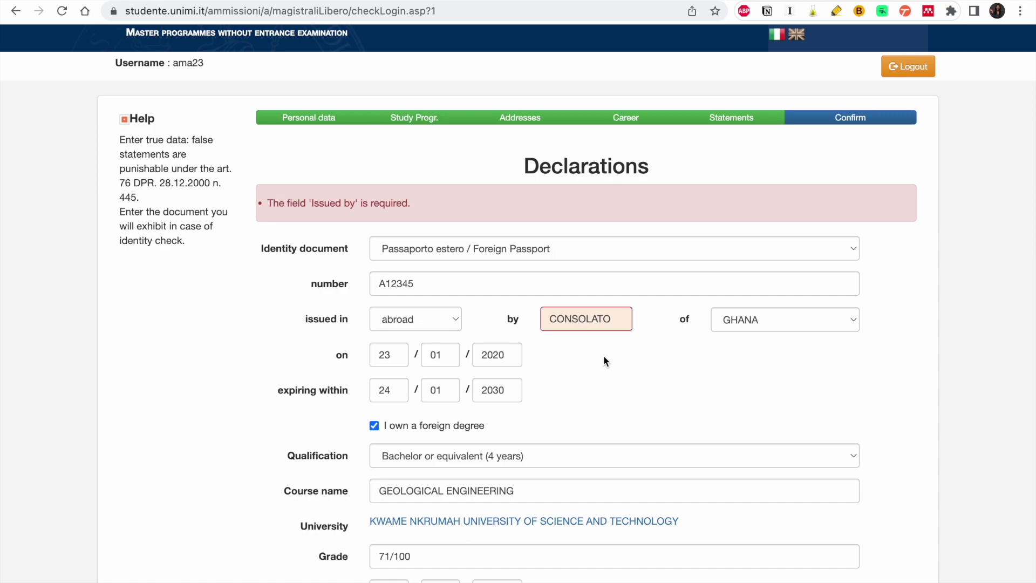
scroll(604, 355, "down", 3)
scroll(603, 355, "down", 1)
left_click(740, 511)
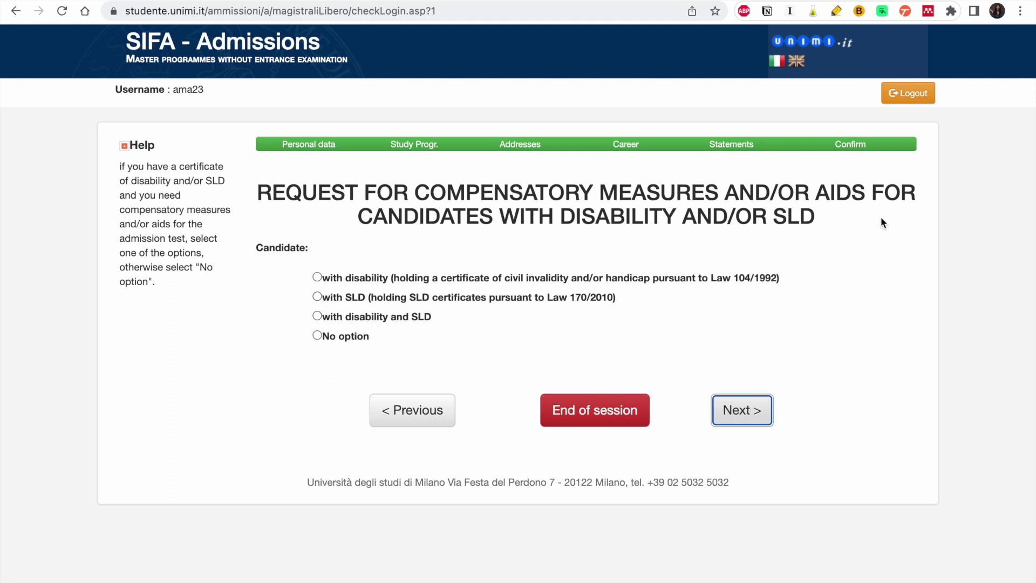
- Choose 'No option' for disability/SLD compensatory measures and continue
left_click(344, 341)
left_click(742, 410)
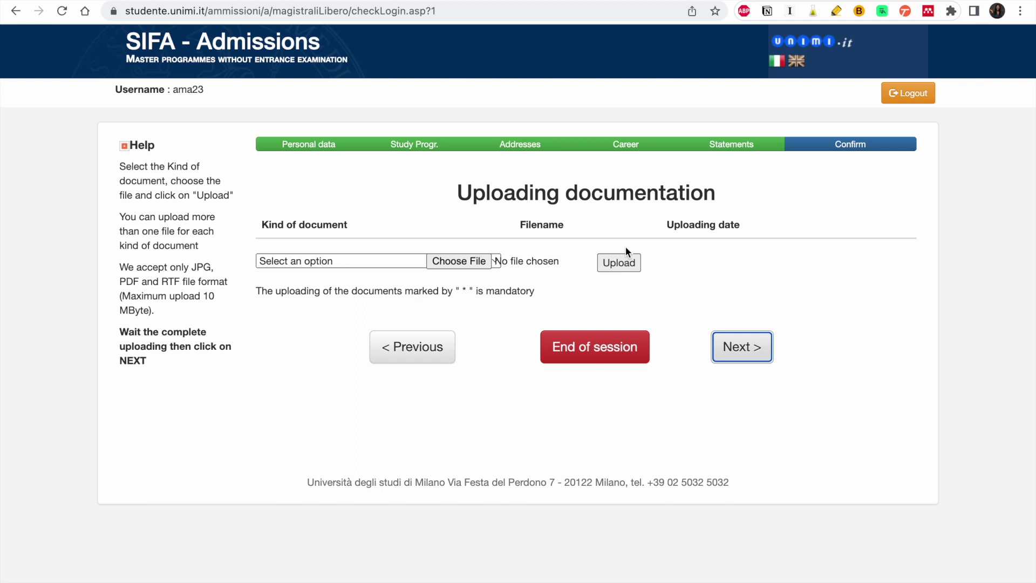
- Upload Dummydocument.pdf from Downloads as the Language proficiency certification
left_click(404, 260)
left_click(410, 294)
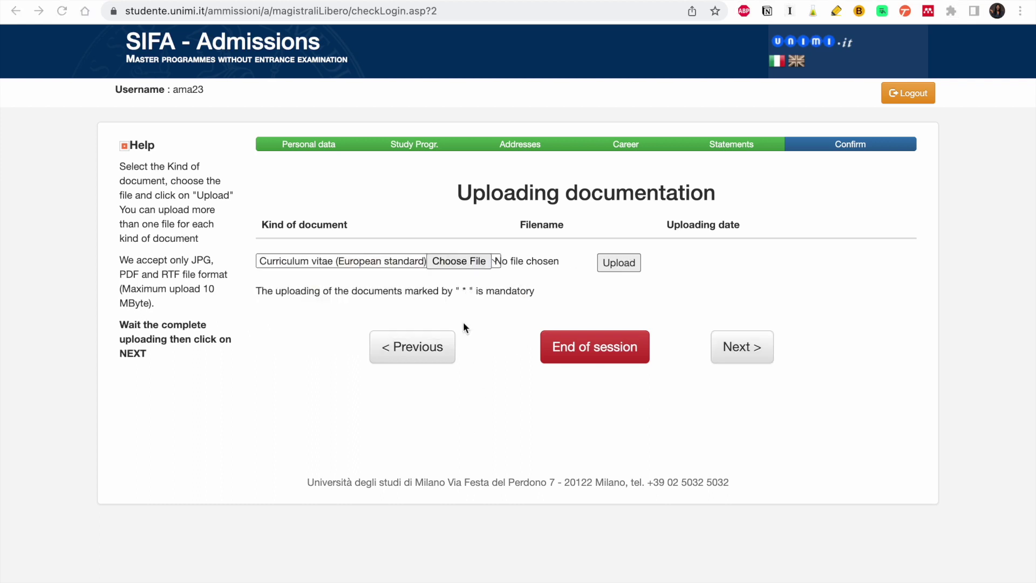
left_click(402, 261)
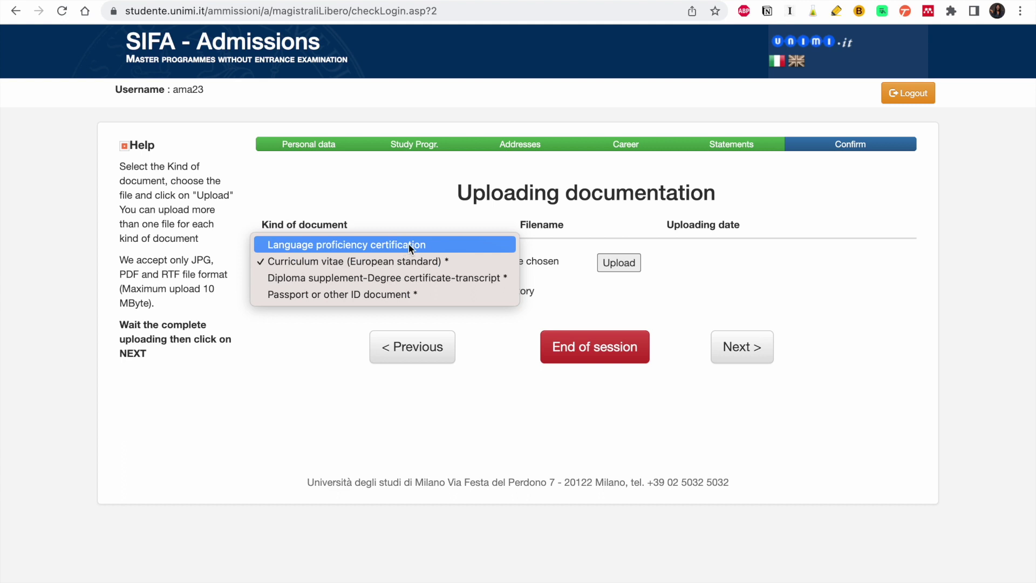
left_click(442, 249)
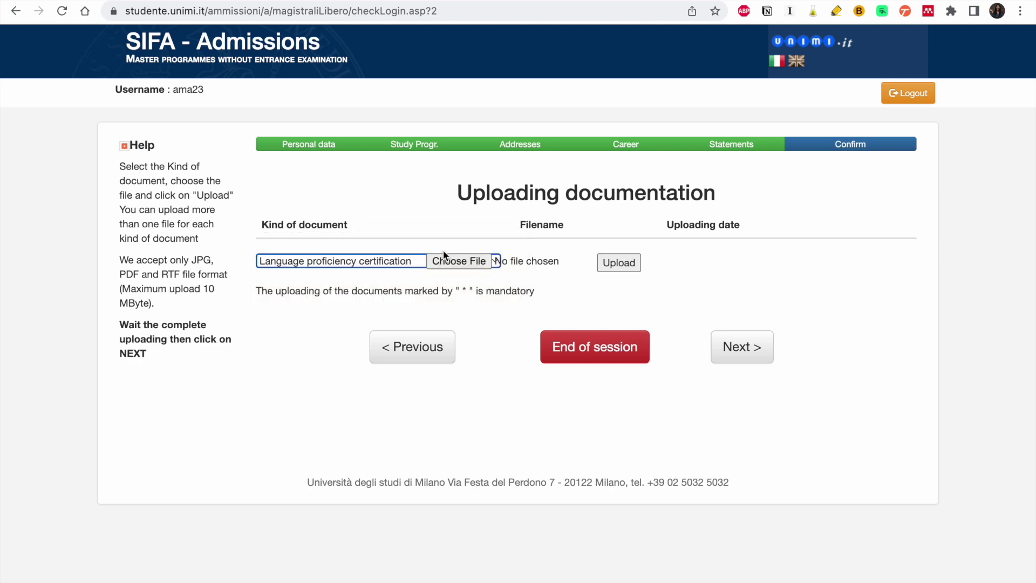
left_click(445, 260)
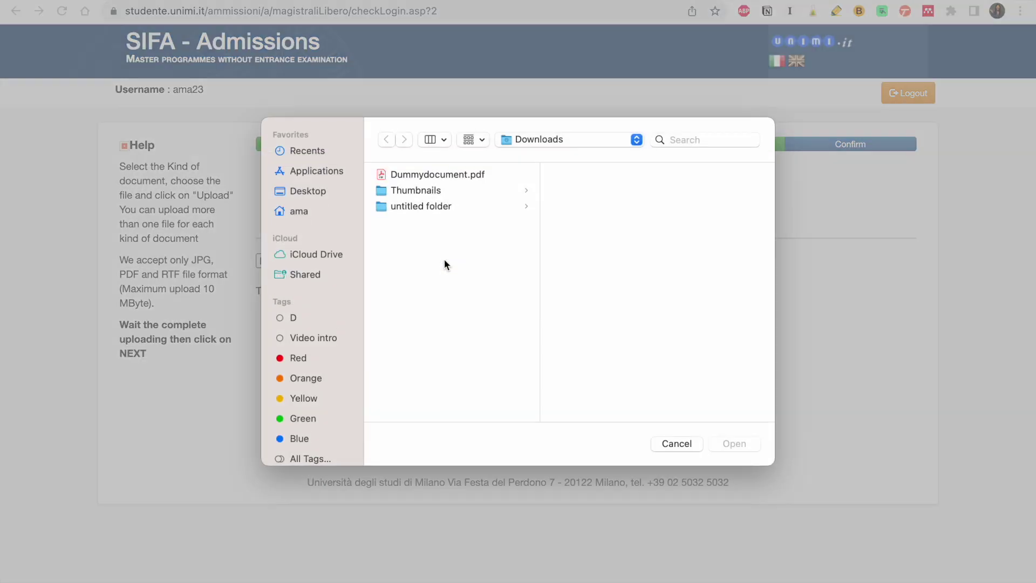
left_click(441, 175)
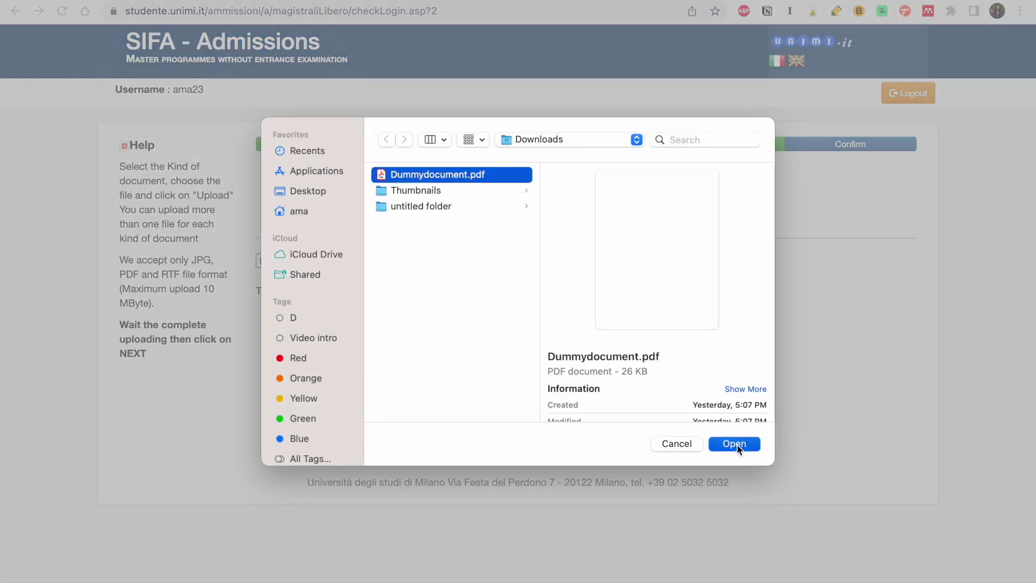
left_click(735, 444)
left_click(619, 263)
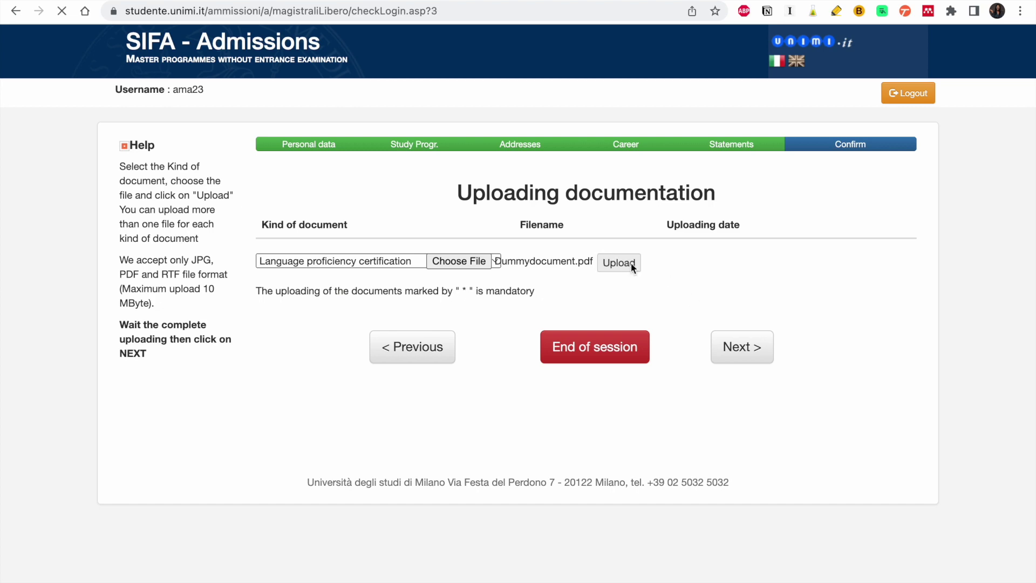
- Dismiss the missing-documents warning and choose Curriculum vitae as the next document kind
left_click(741, 374)
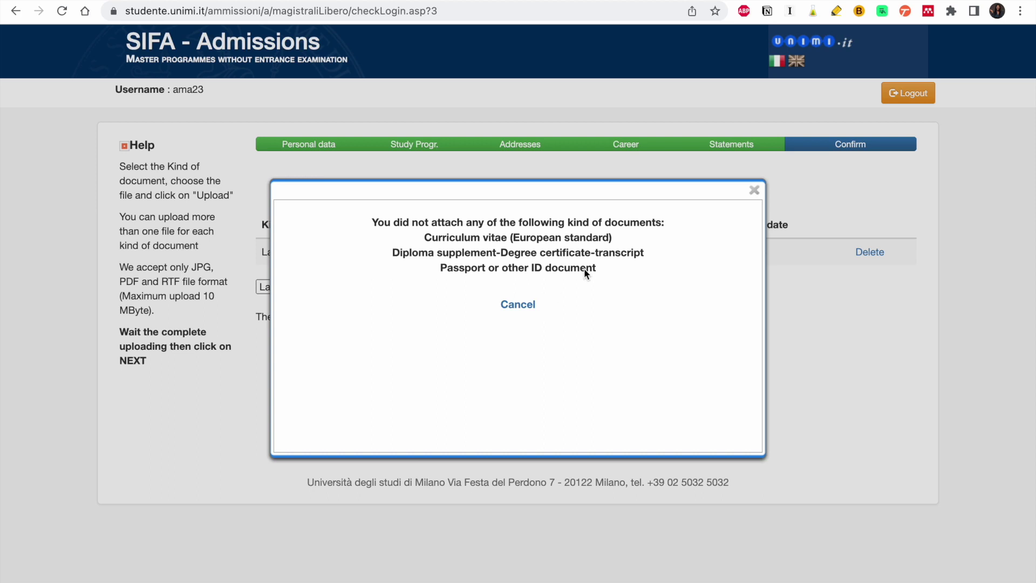
left_click(755, 193)
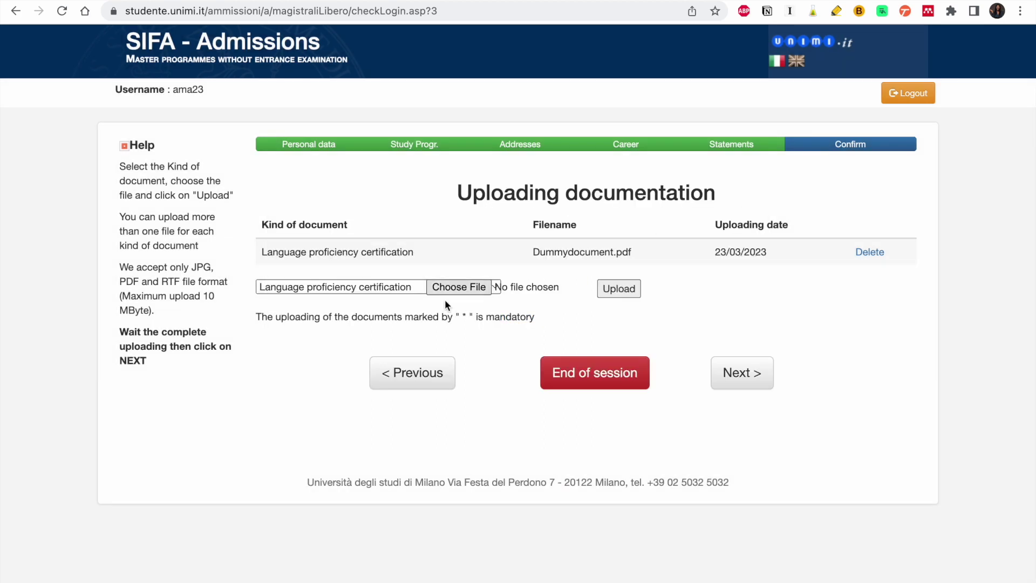
left_click(391, 293)
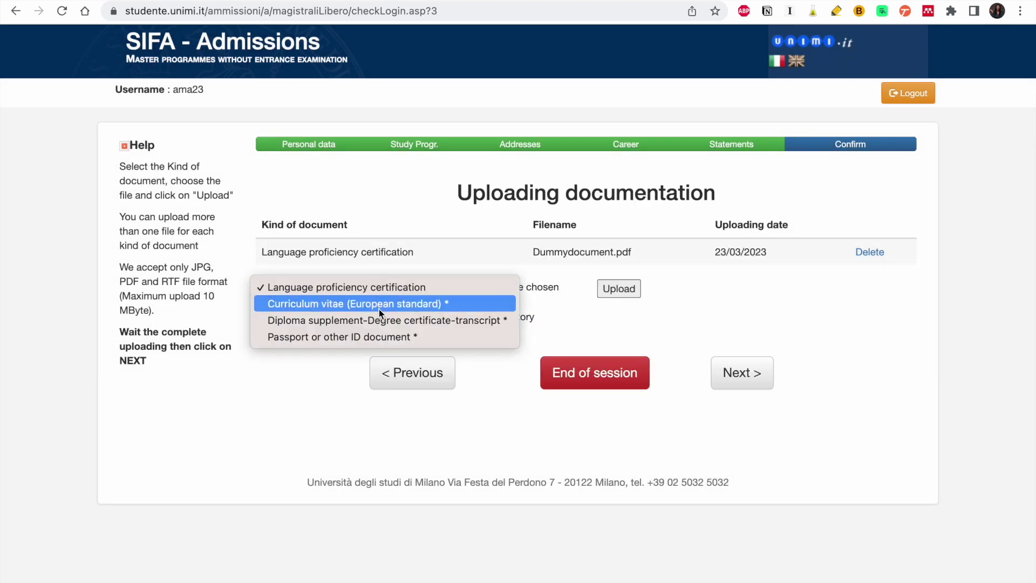
left_click(379, 305)
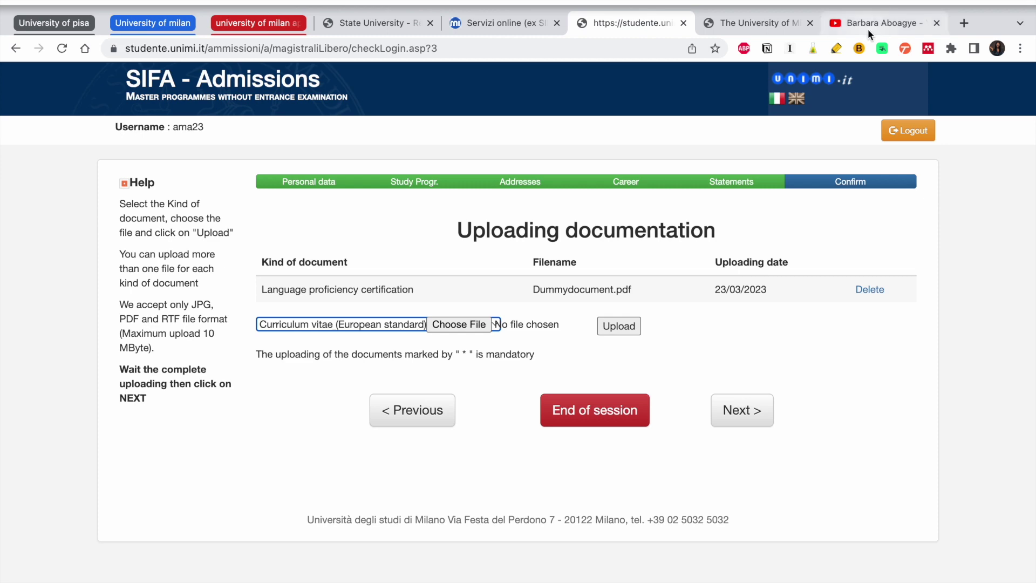
left_click(868, 23)
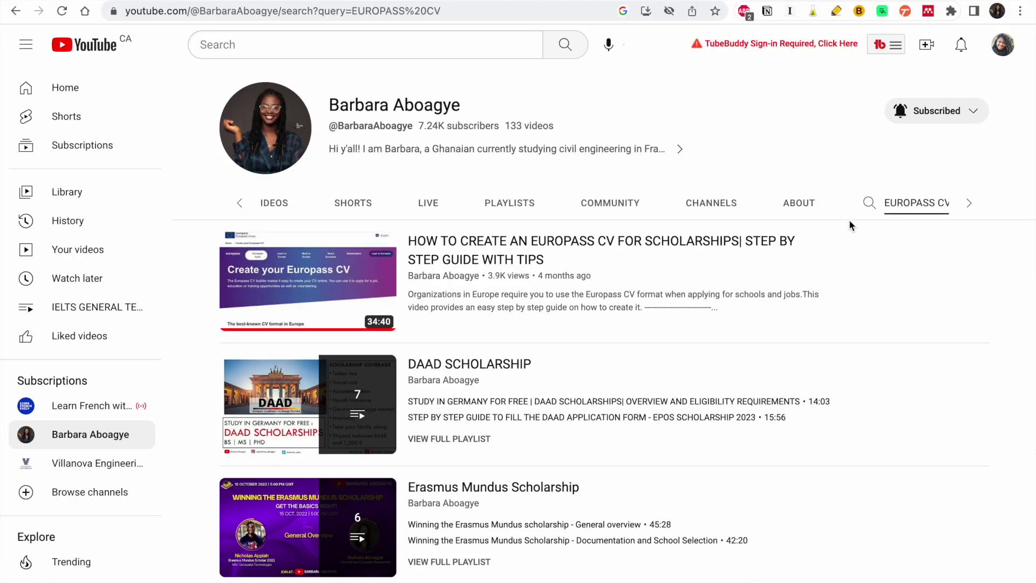
mouse_move(410, 303)
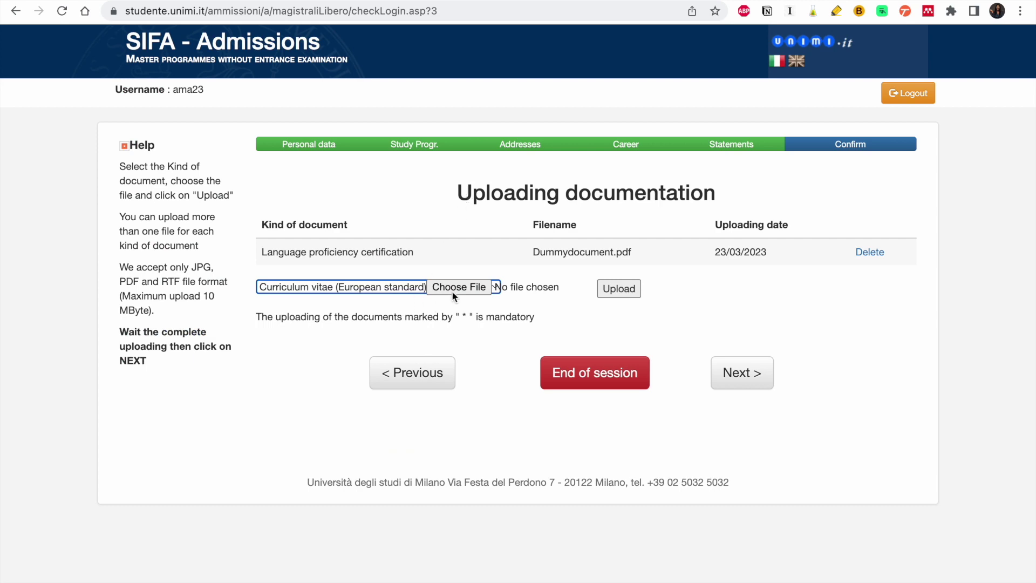
- Upload Dummydocument.pdf as the Curriculum vitae
left_click(463, 288)
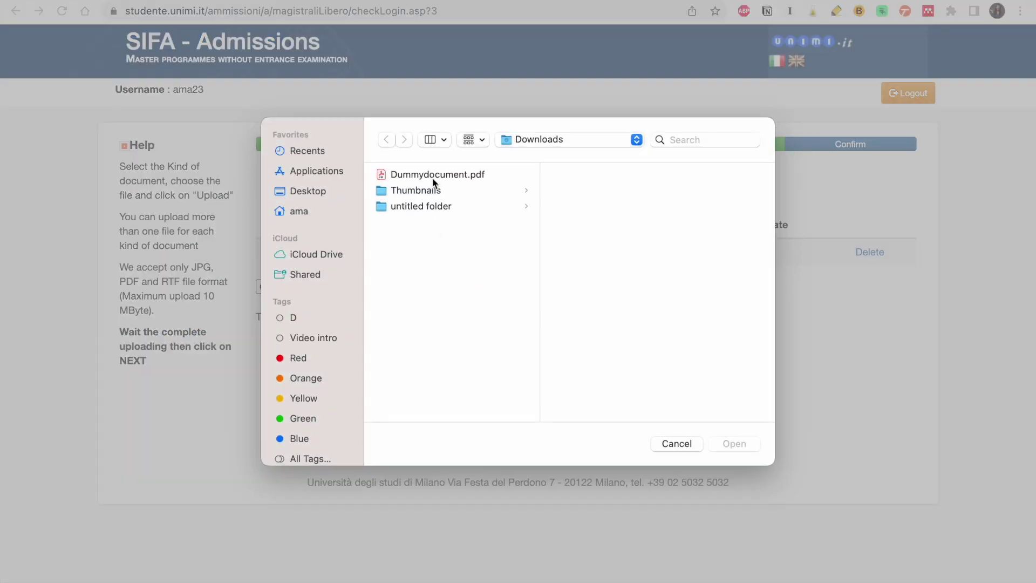
left_click(436, 174)
left_click(730, 442)
left_click(618, 290)
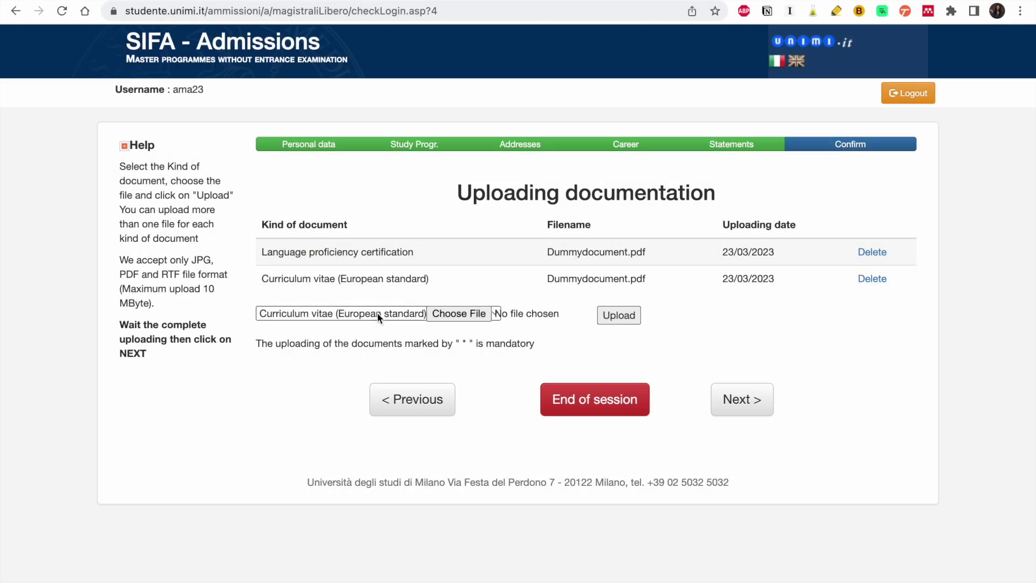
- Upload Dummydocument.pdf as the diploma supplement and transcript, twice
left_click(377, 313)
left_click(372, 330)
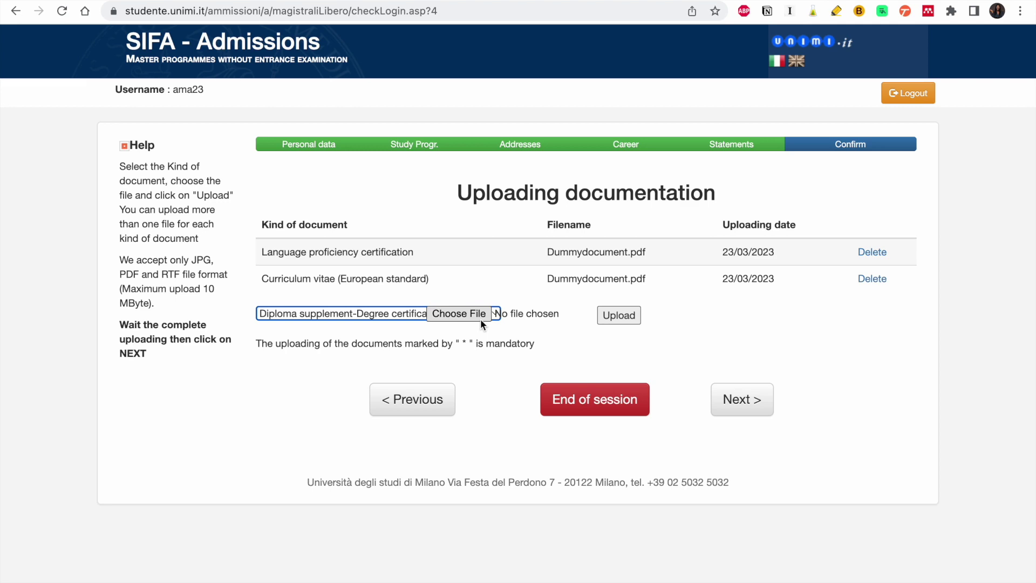
left_click(459, 314)
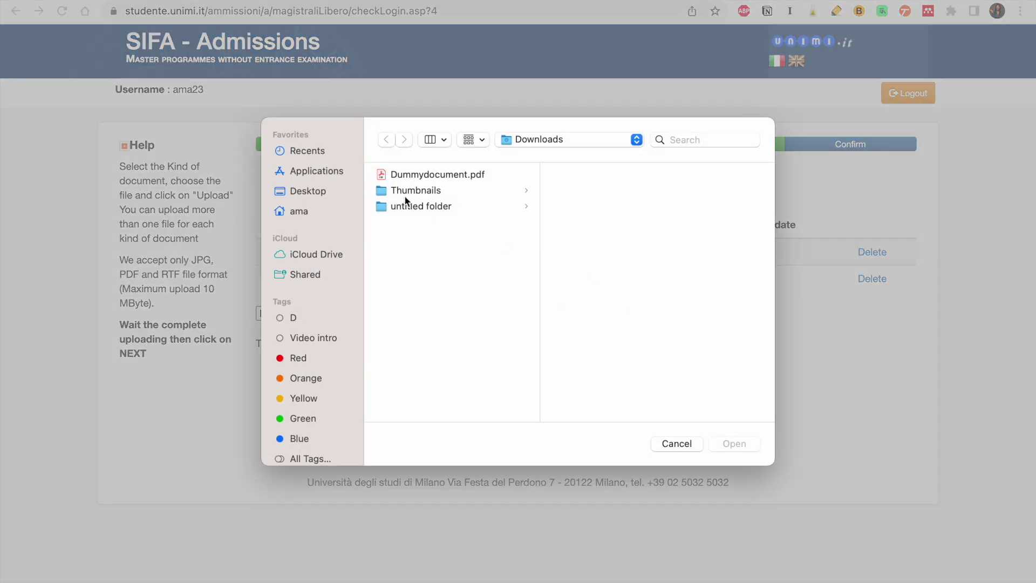
left_click(408, 174)
left_click(735, 444)
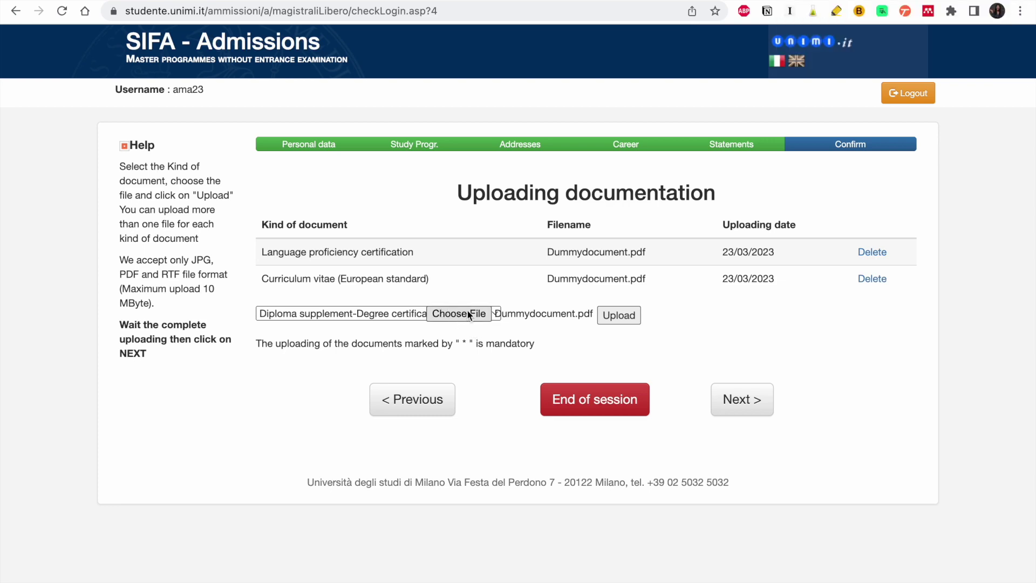
left_click(620, 318)
left_click(438, 338)
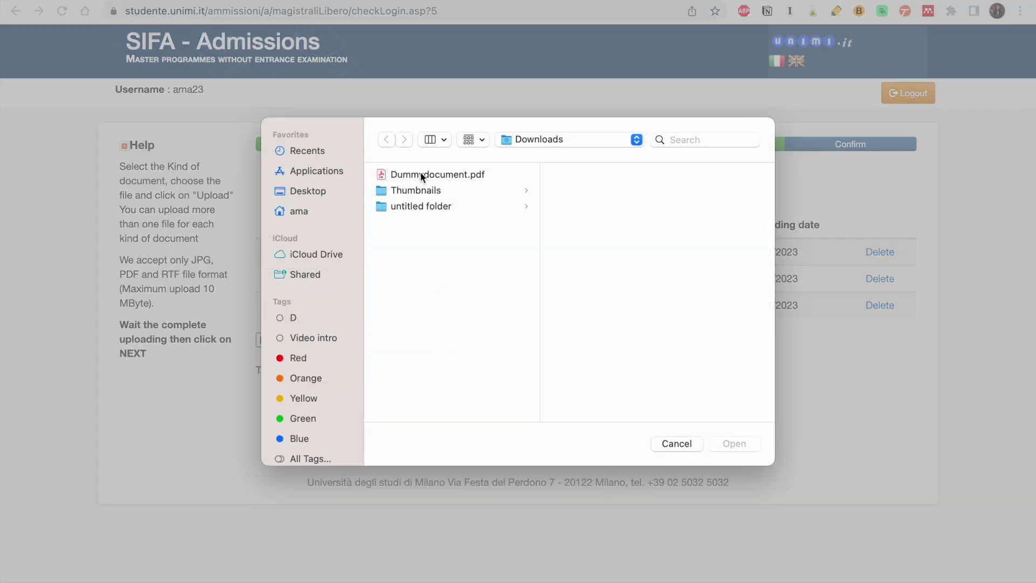
left_click(421, 174)
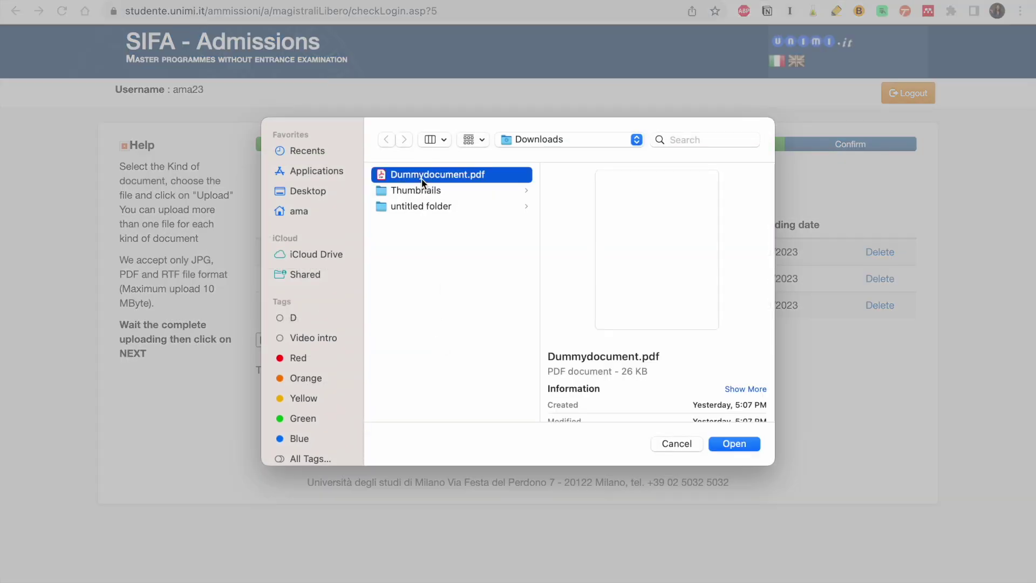
left_click(734, 443)
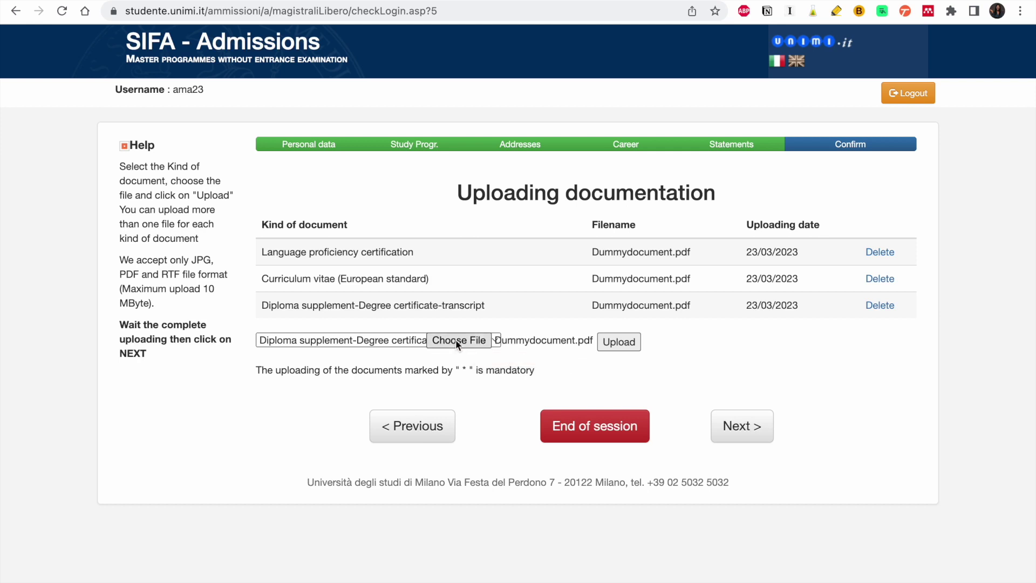
left_click(619, 348)
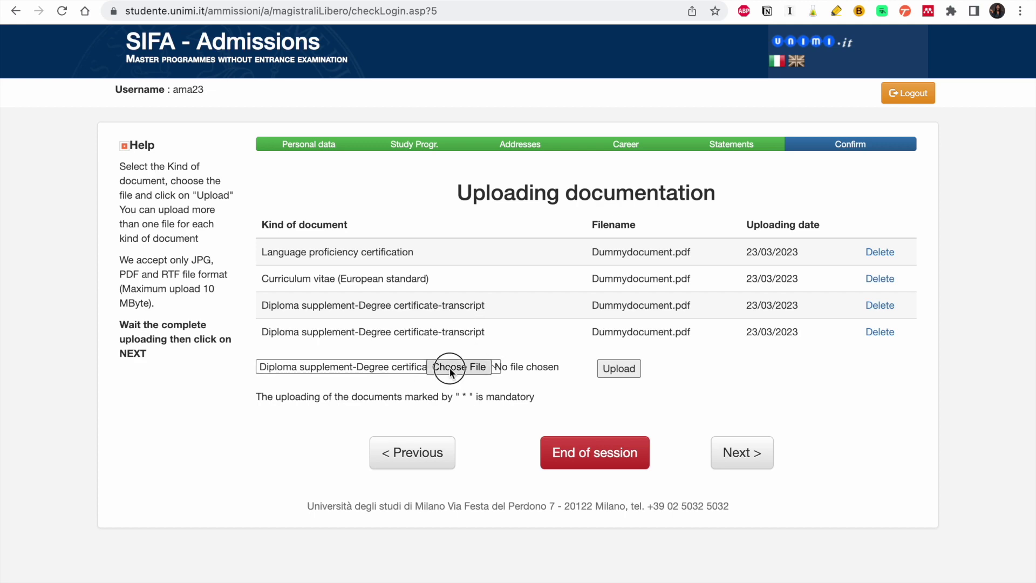
- Upload Dummydocument.pdf as Passport or other ID document and delete the duplicate diploma supplement row
left_click(449, 367)
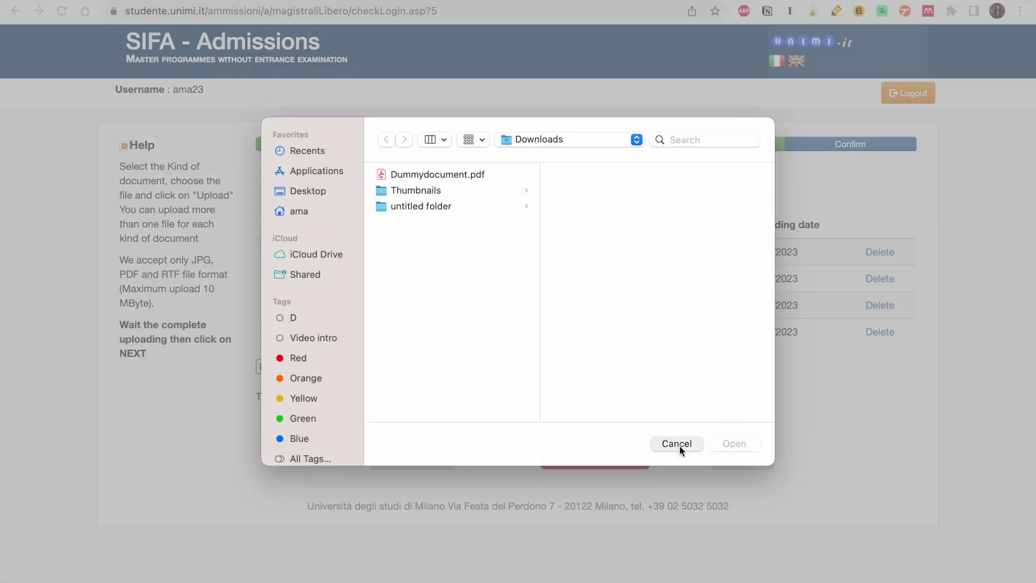
left_click(679, 443)
left_click(426, 369)
left_click(379, 389)
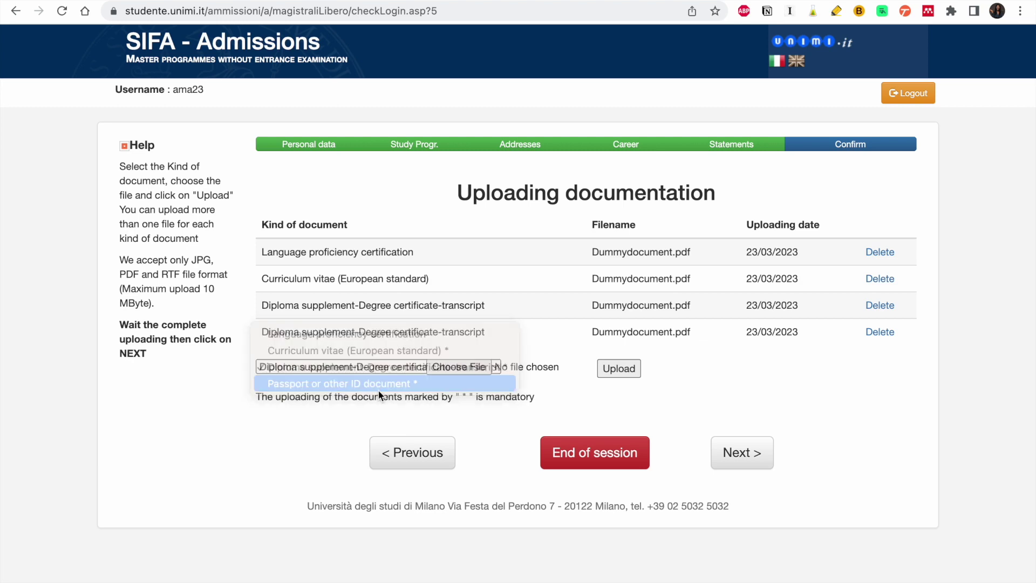
left_click(482, 366)
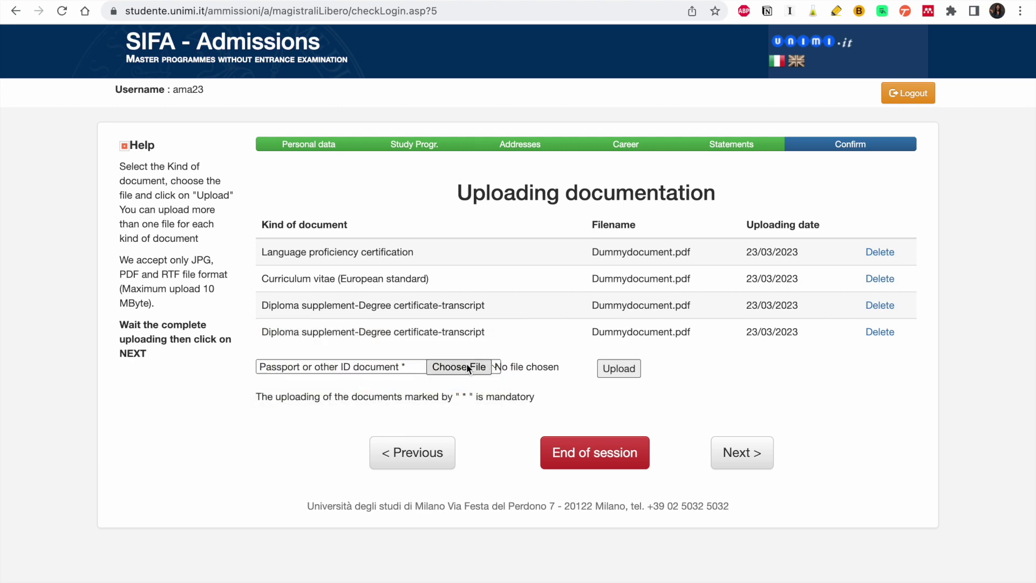
left_click(460, 177)
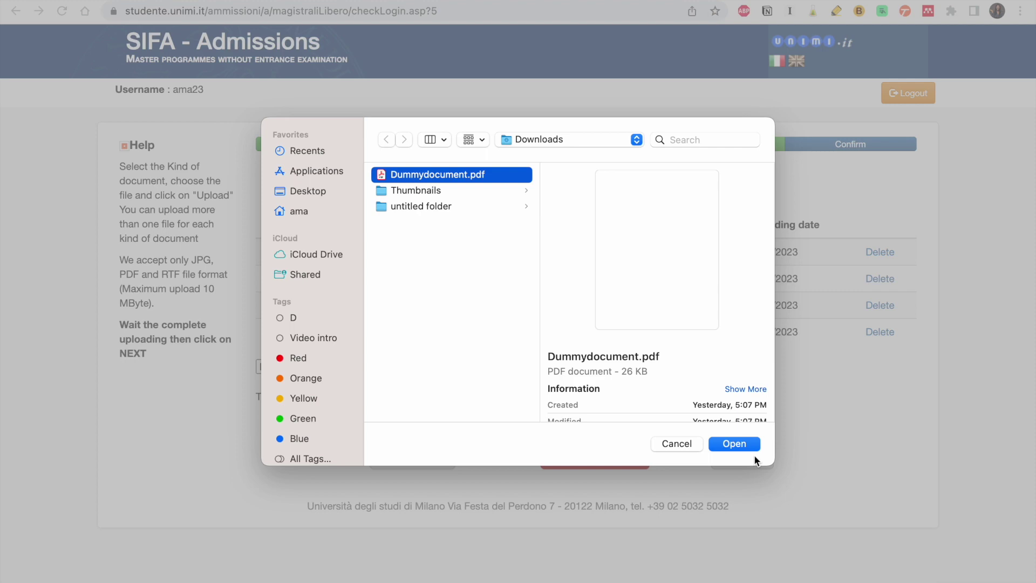
left_click(740, 442)
left_click(618, 368)
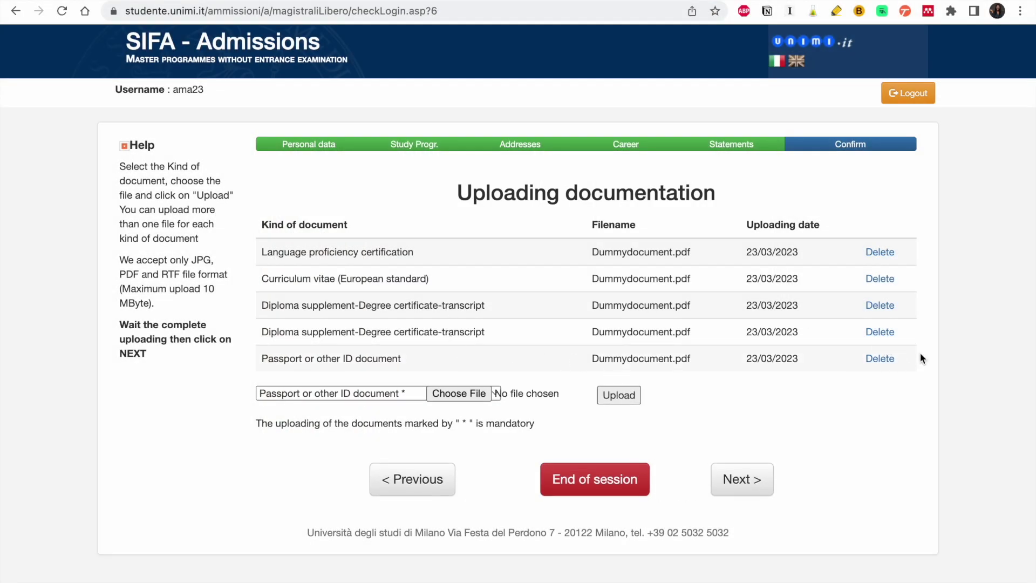
left_click(887, 339)
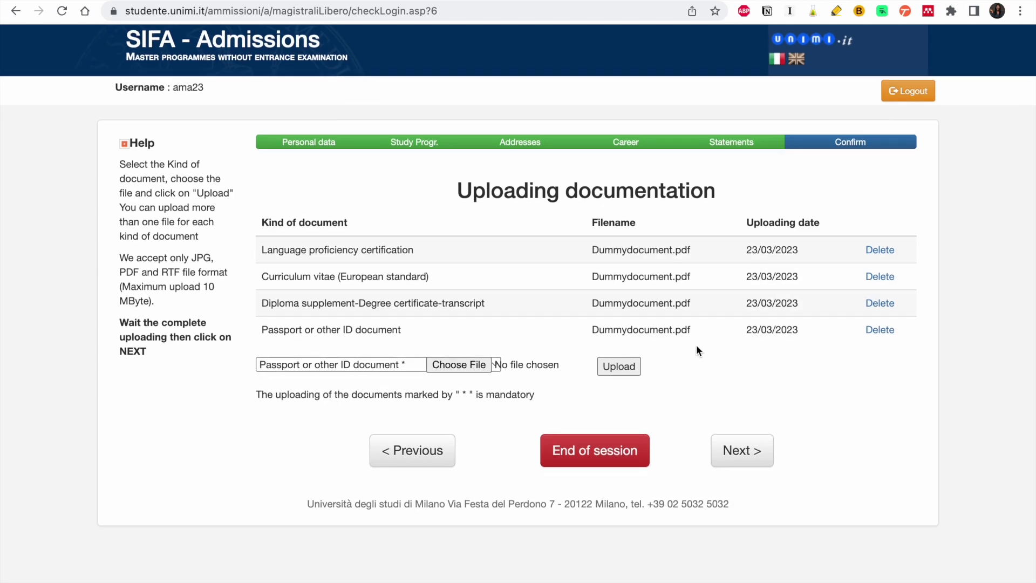
- Advance to the Application preview and review its personal data, addresses, passport, degree and 2023/2024 master's request
left_click(752, 461)
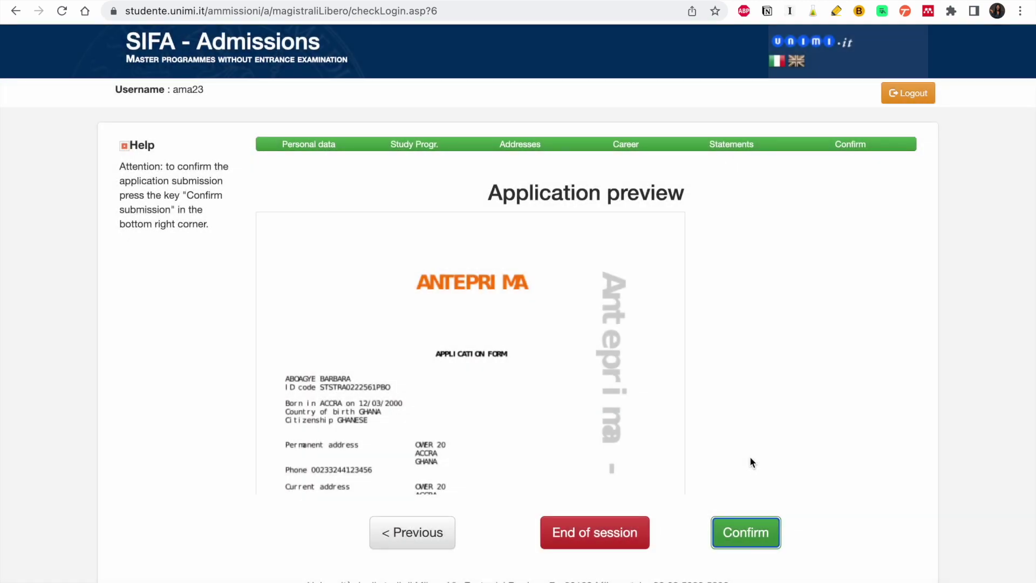
scroll(531, 385, "down", 10)
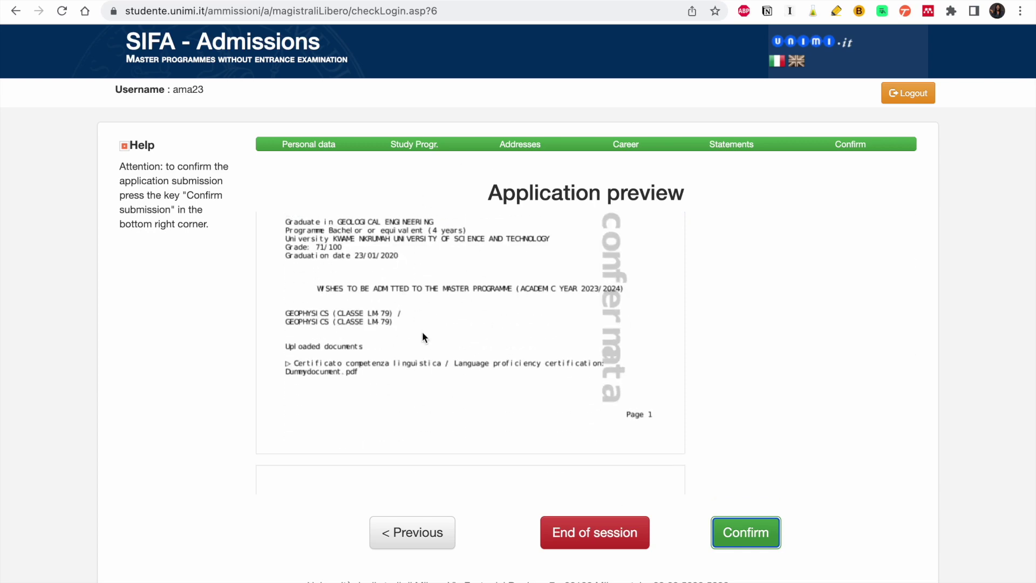
scroll(422, 335, "down", 5)
scroll(422, 333, "down", 6)
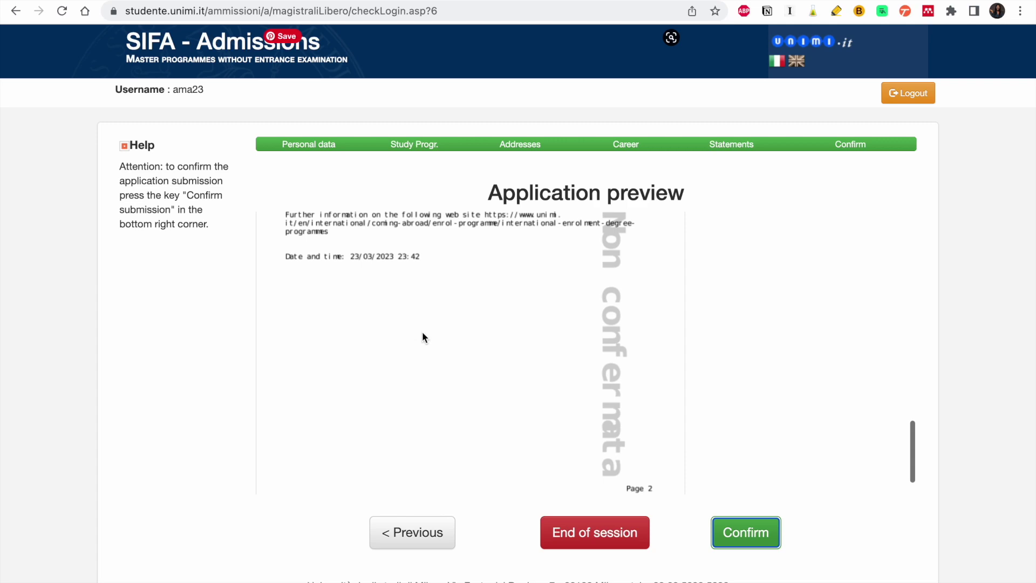
scroll(423, 335, "up", 15)
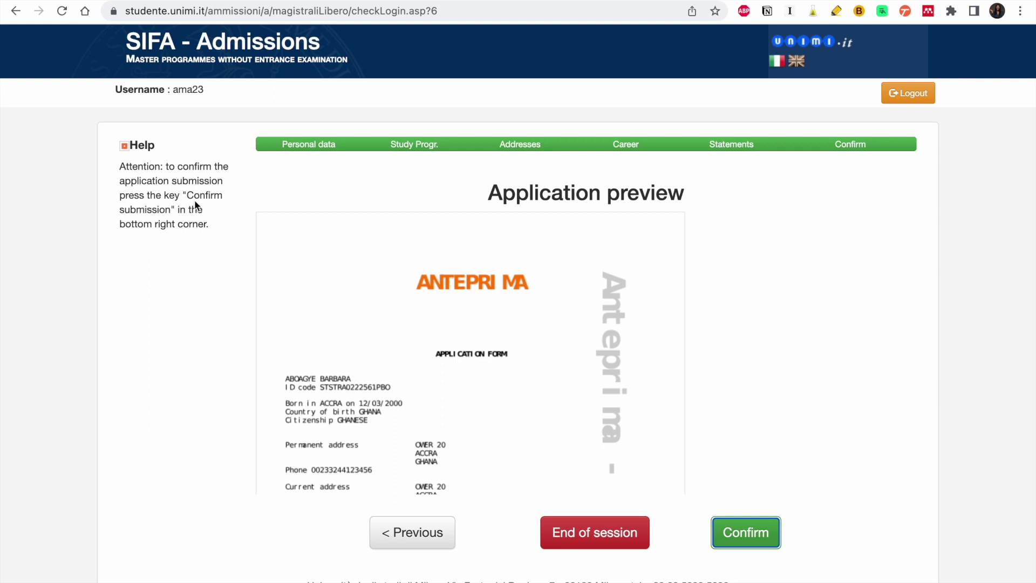
scroll(302, 383, "down", 1)
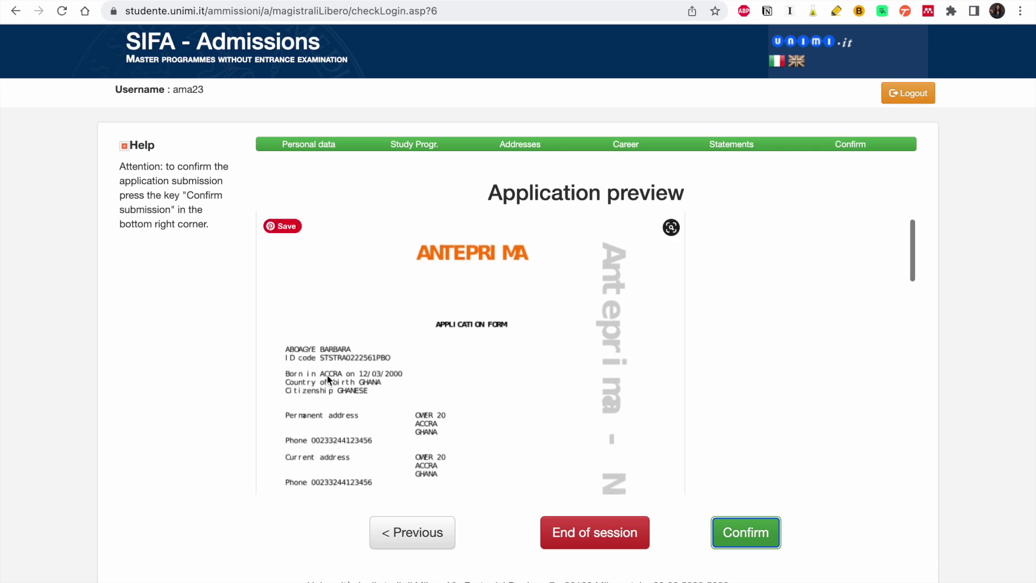
scroll(397, 374, "down", 3)
scroll(397, 374, "down", 1)
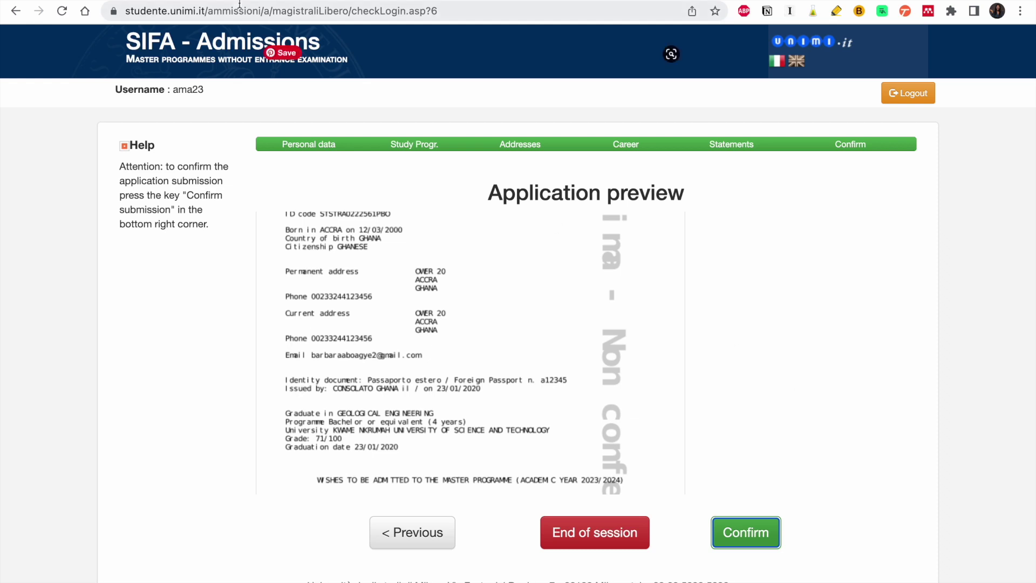
mouse_move(156, 3)
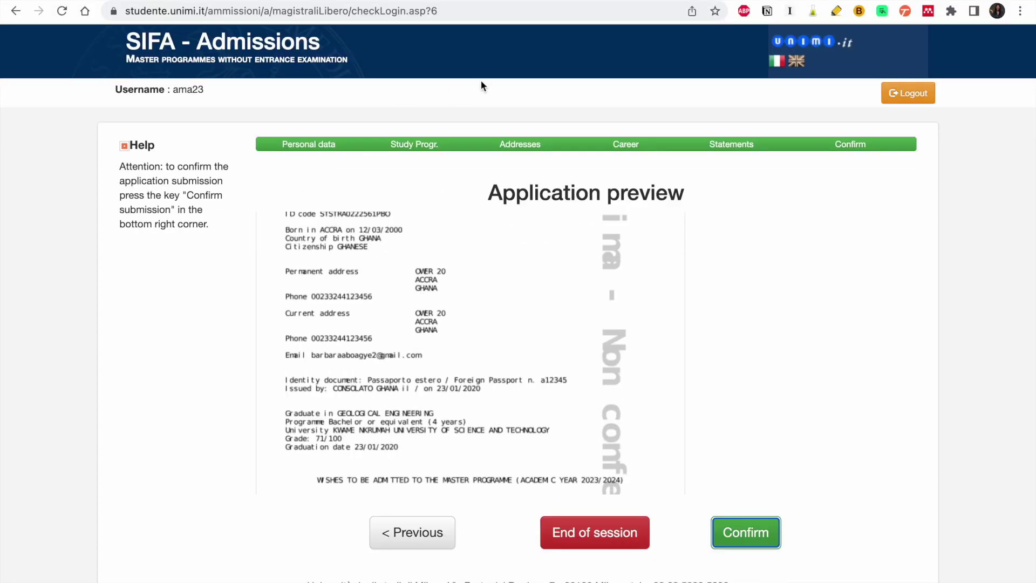
- Open the 'How to apply to an open programme' guide on the unimi.it page
key("ctrl+shift+Tab")
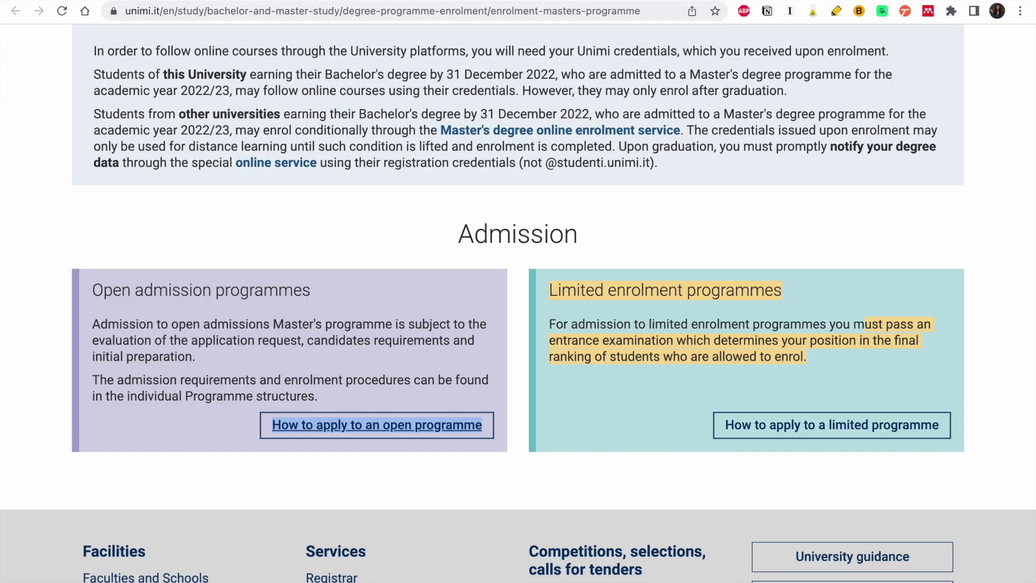
left_click(376, 424)
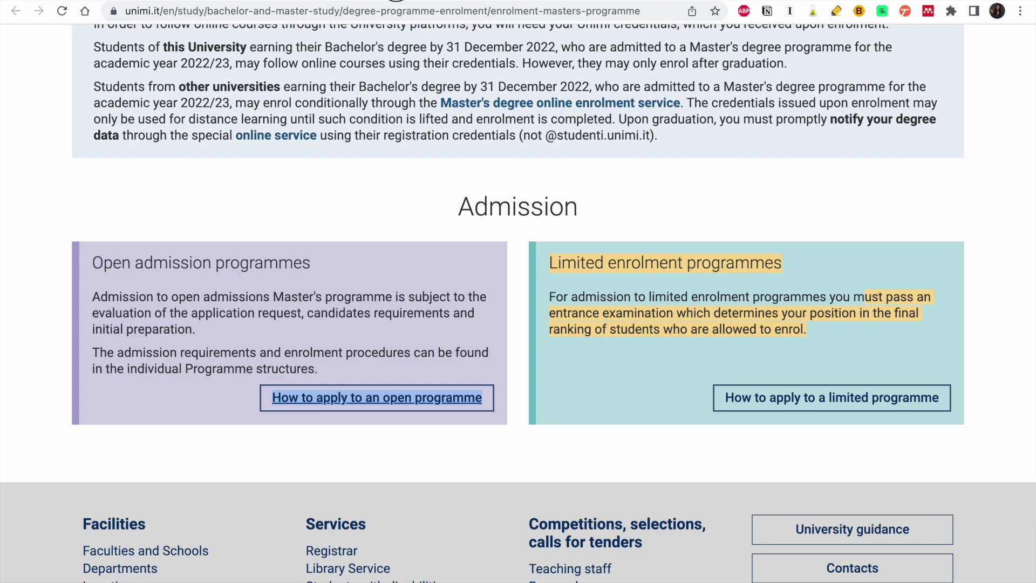
scroll(433, 282, "down", 3)
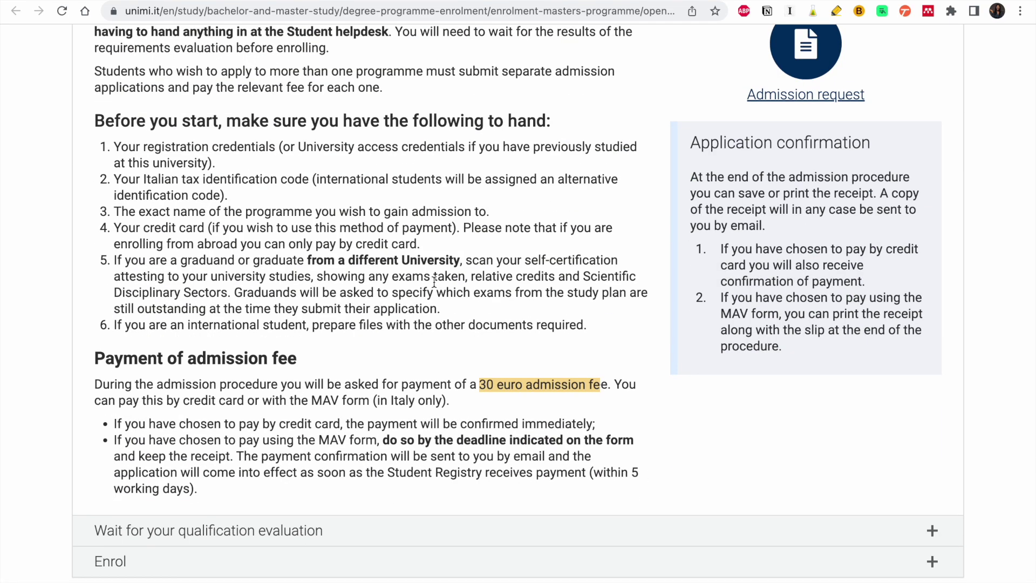
scroll(352, 300, "up", 1)
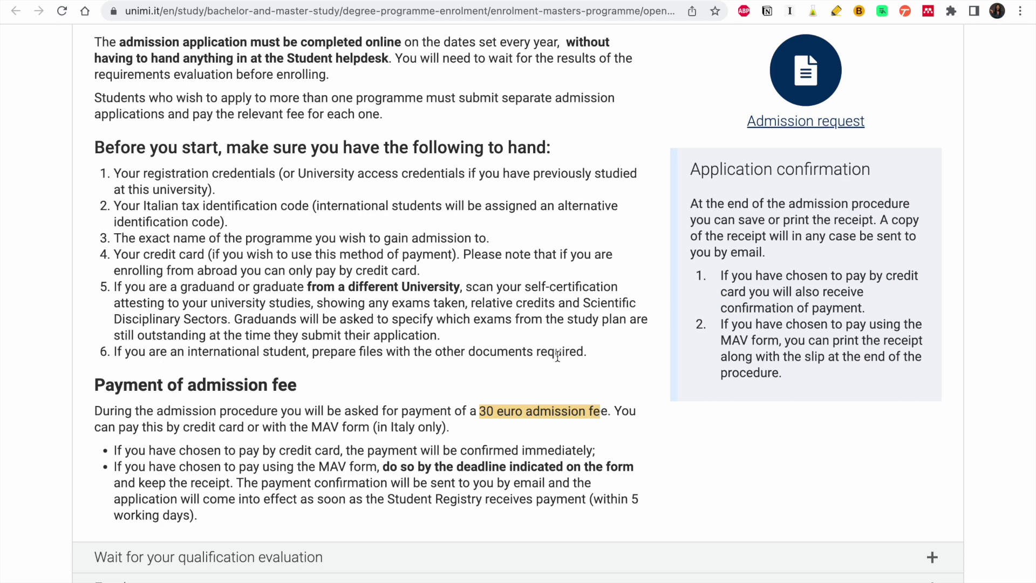
scroll(557, 356, "down", 1)
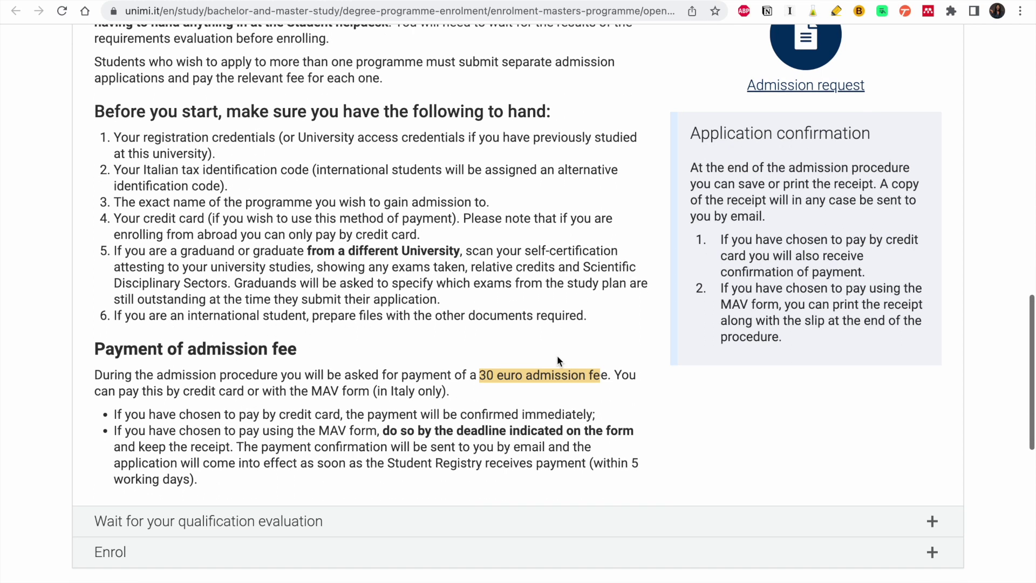
scroll(255, 414, "up", 3)
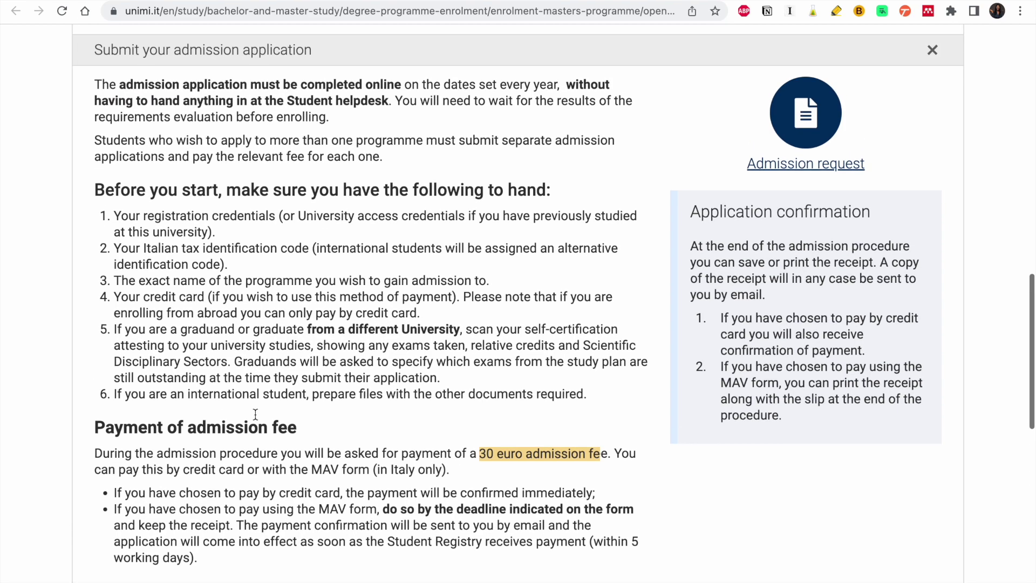
scroll(255, 413, "down", 5)
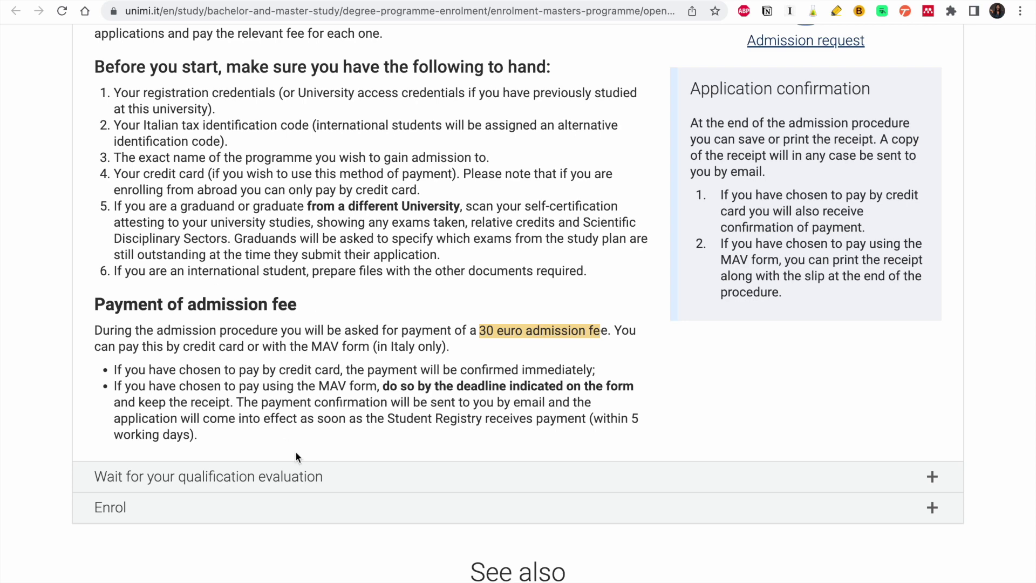
- Read the expanded 'Wait for your qualification evaluation' and 'Enrol' sections, then collapse 'Enrol'
left_click(291, 478)
scroll(294, 480, "down", 4)
scroll(293, 478, "down", 2)
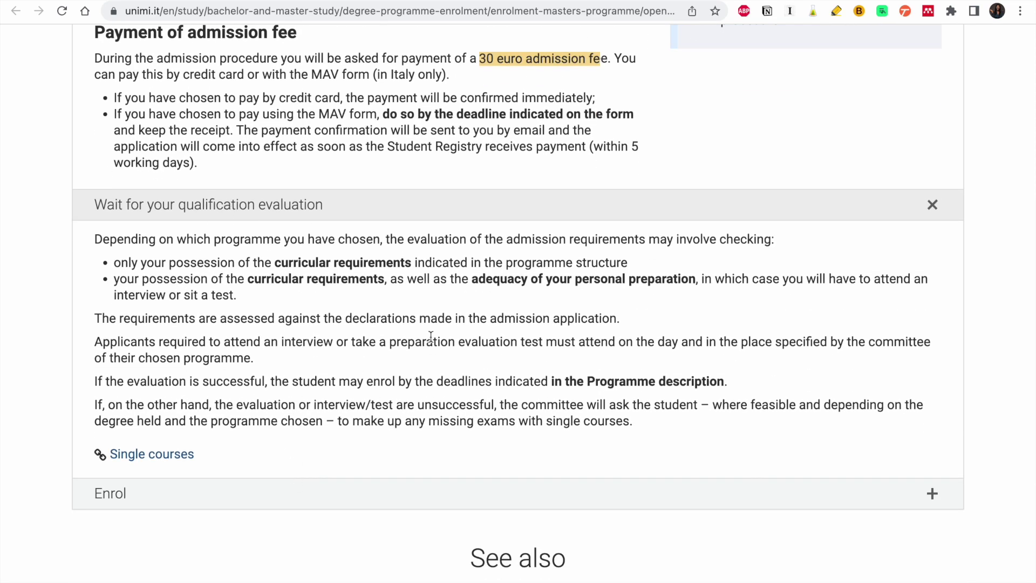
left_click(395, 488)
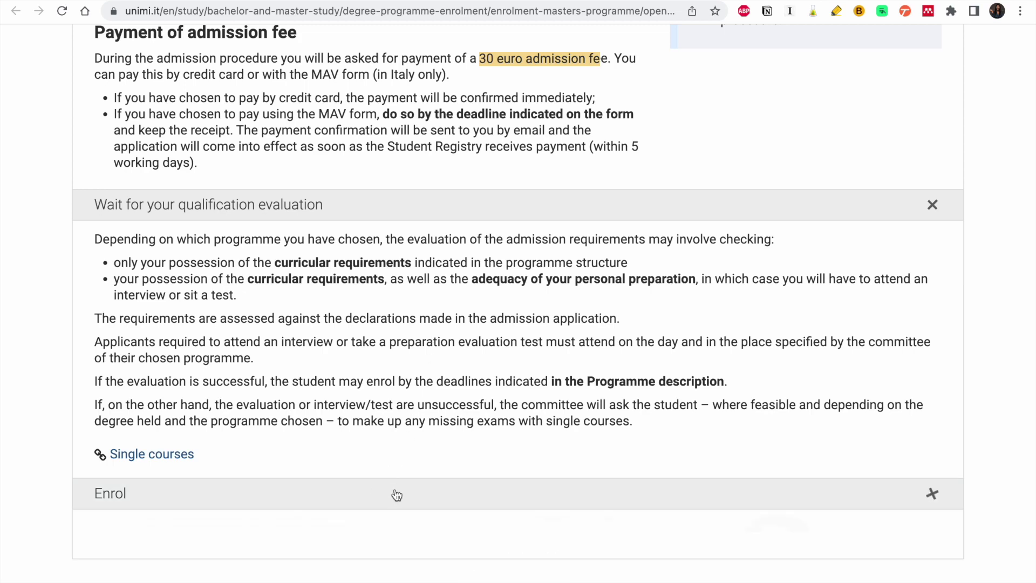
scroll(393, 491, "down", 5)
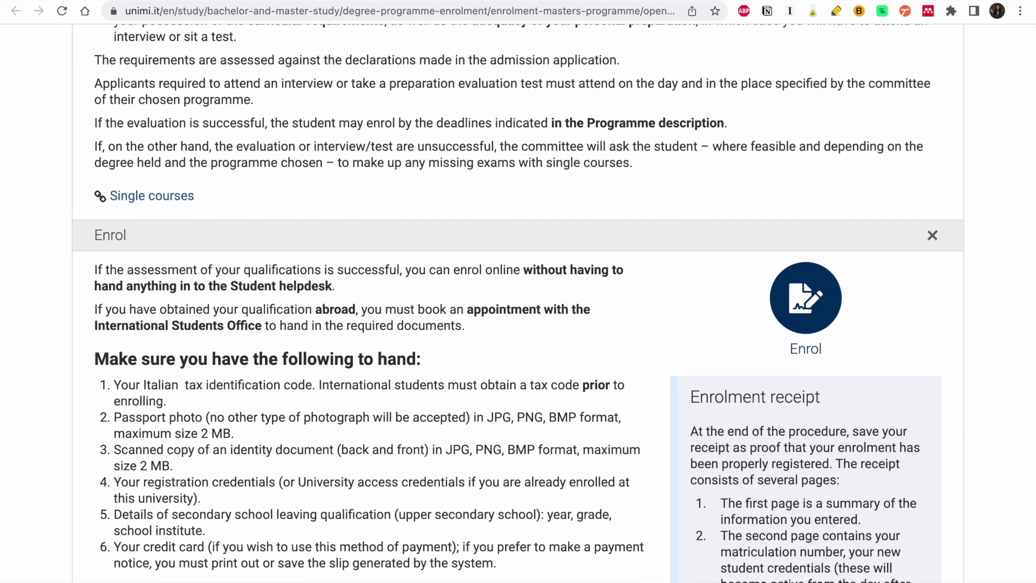
left_click(929, 236)
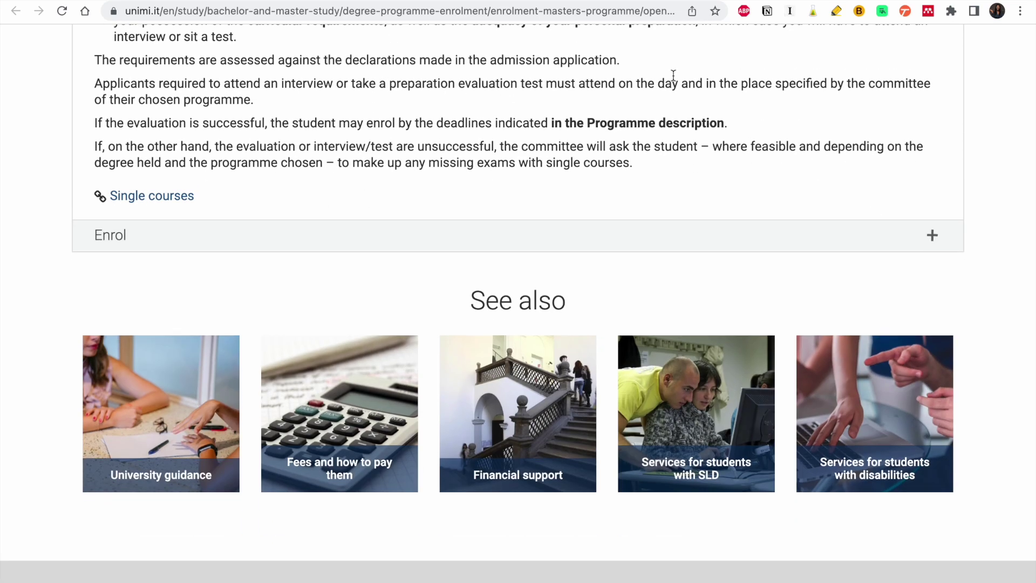